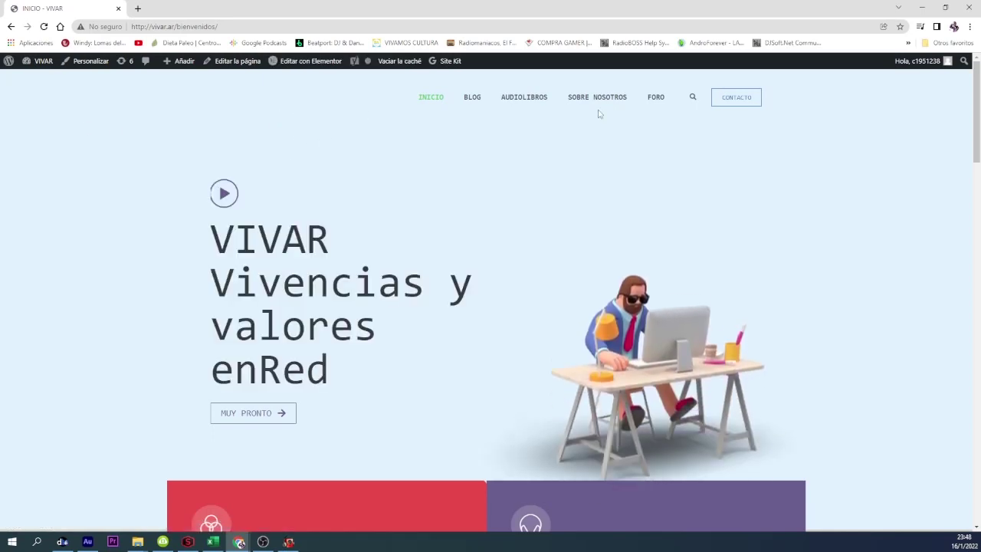
- Look through the VIVAR home page down to the latest videos and subscription section, and return to its beginning
{"action": "scroll", "coordinate": [606, 153], "scroll_direction": "down", "scroll_amount": 4}
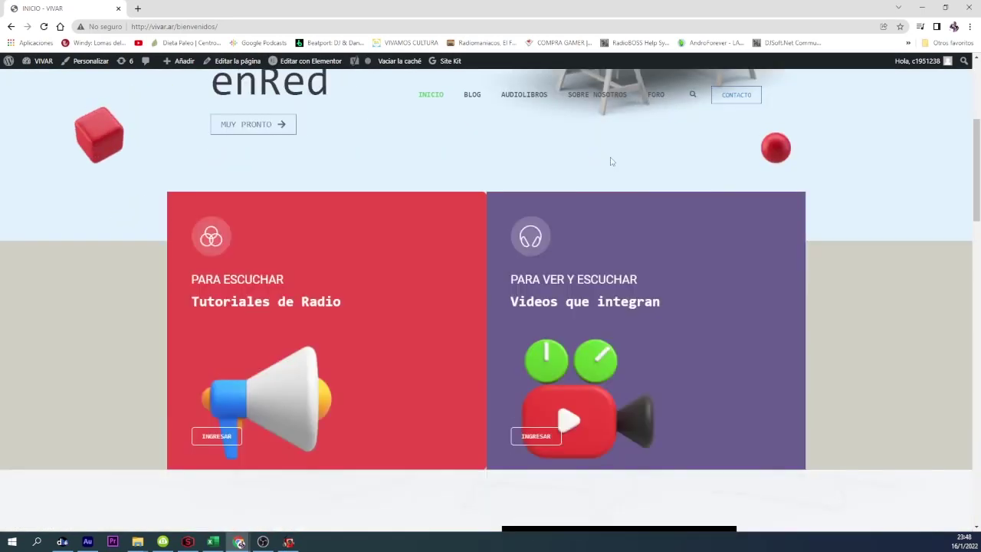
{"action": "scroll", "coordinate": [591, 191], "scroll_direction": "down", "scroll_amount": 10}
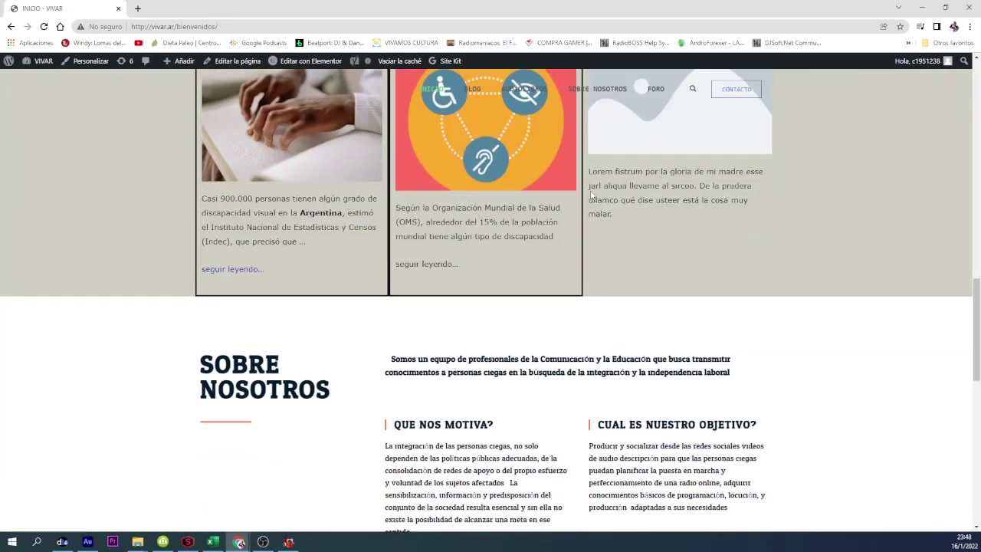
{"action": "scroll", "coordinate": [591, 194], "scroll_direction": "down", "scroll_amount": 5}
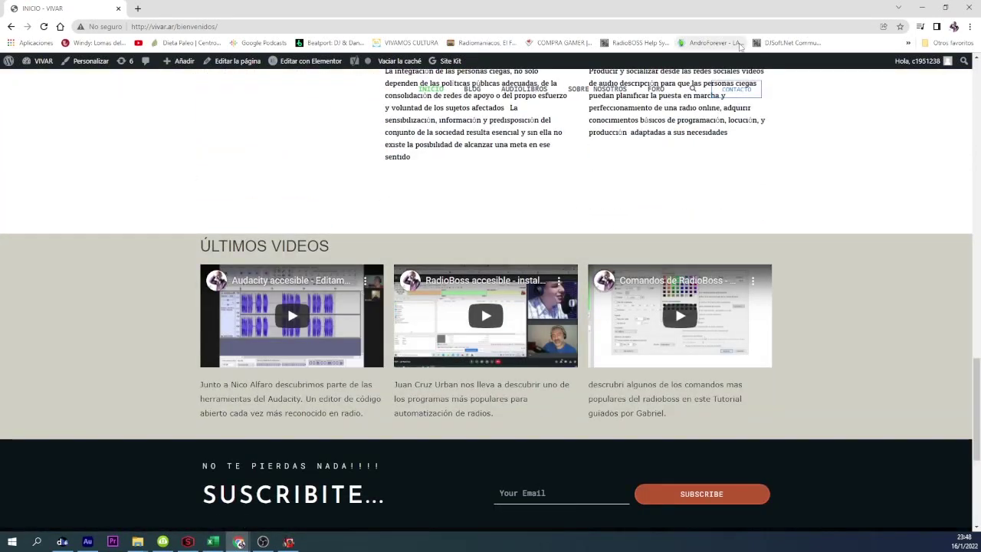
{"action": "scroll", "coordinate": [946, 246], "scroll_direction": "up", "scroll_amount": 1}
{"action": "left_click_drag", "start_coordinate": [977, 402], "coordinate": [968, 91]}
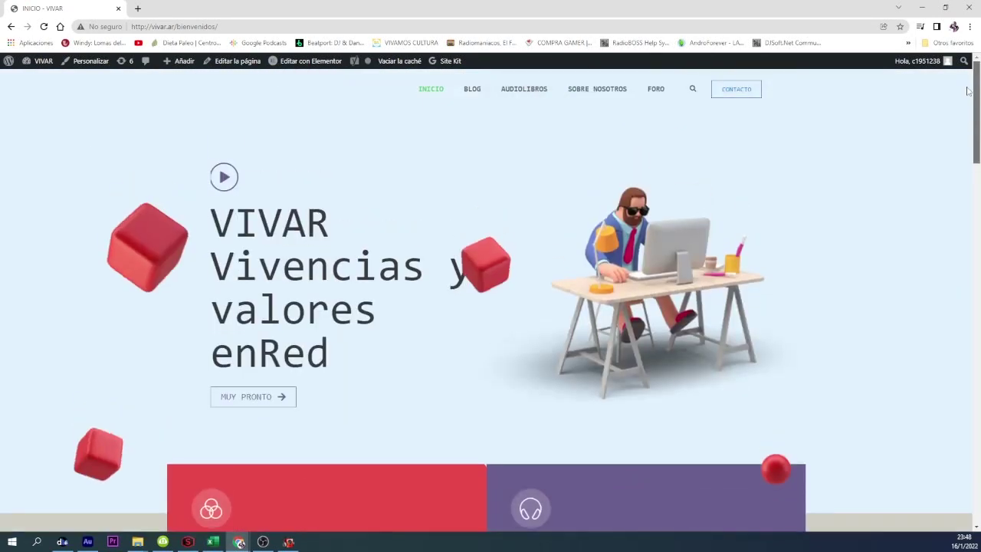
- Open the ARCHIVOS DE HTH topic in the site's forum, under CONTENIDO PARA RADIOBOSS
{"action": "left_click", "coordinate": [653, 97]}
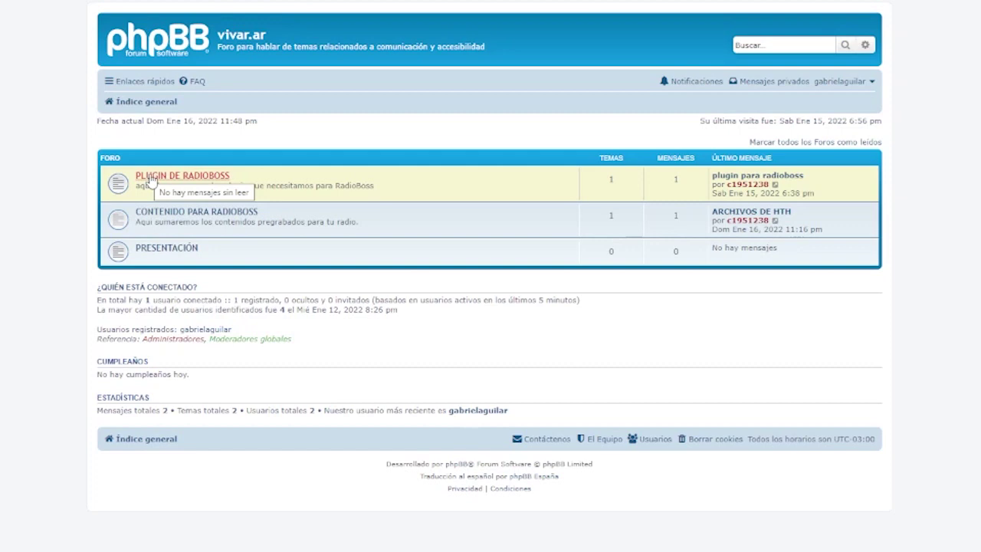
{"action": "left_click", "coordinate": [177, 215]}
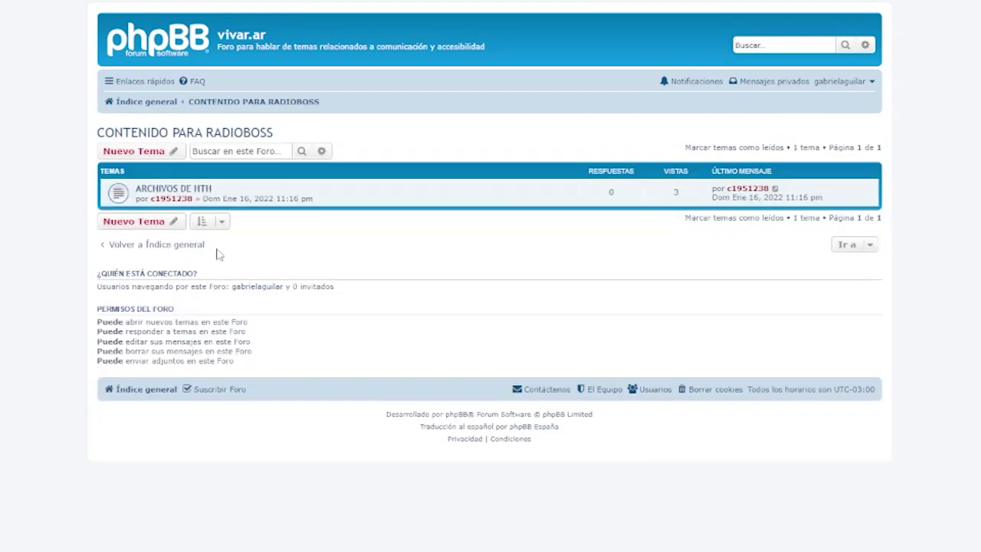
{"action": "left_click", "coordinate": [191, 190]}
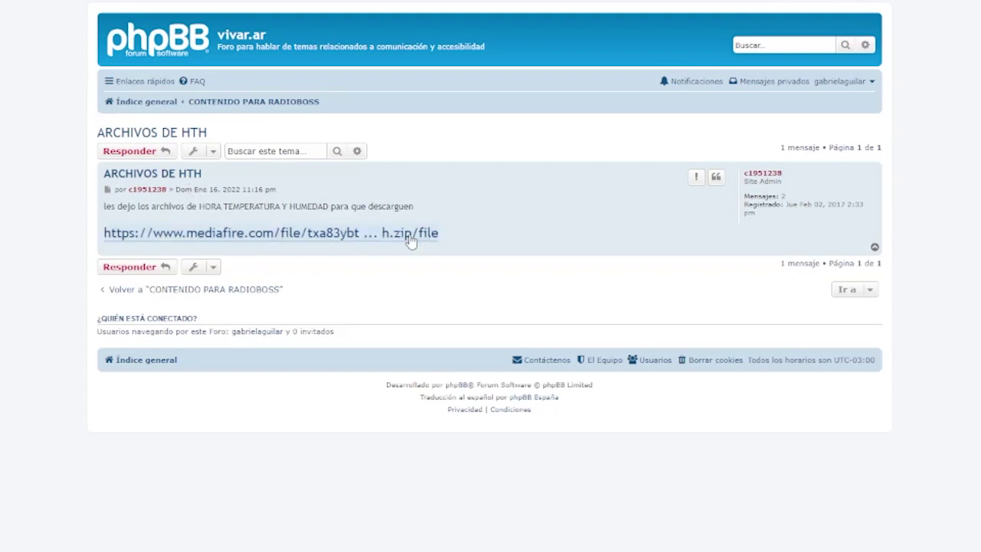
- Open the topic's MediaFire link in a separate browser tab and download hth.zip
{"action": "right_click", "coordinate": [410, 239]}
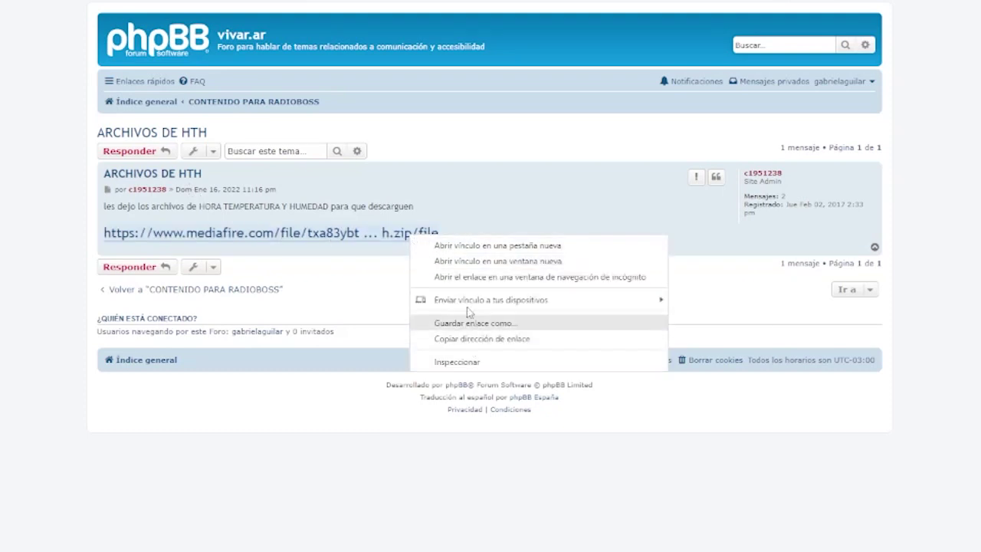
{"action": "mouse_move", "coordinate": [472, 303]}
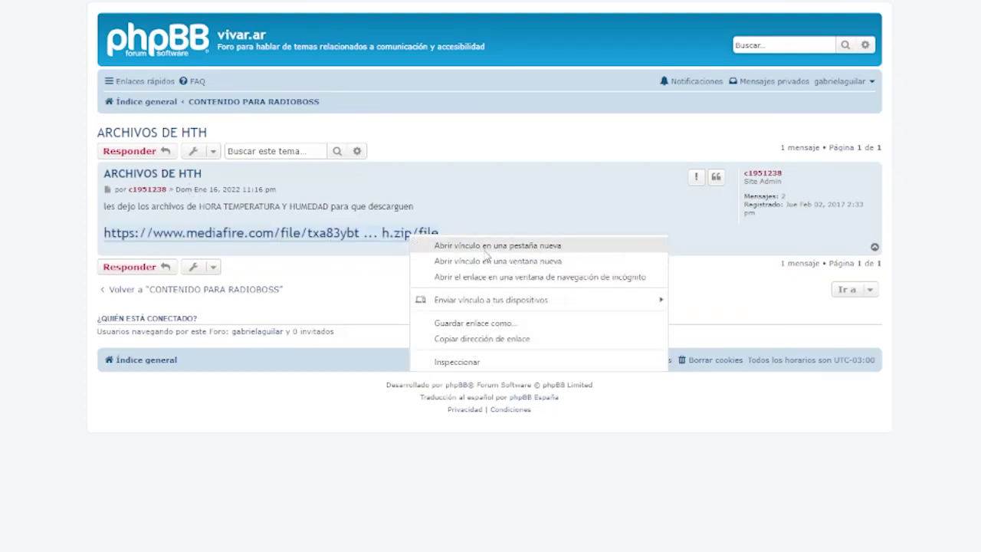
{"action": "left_click", "coordinate": [487, 247]}
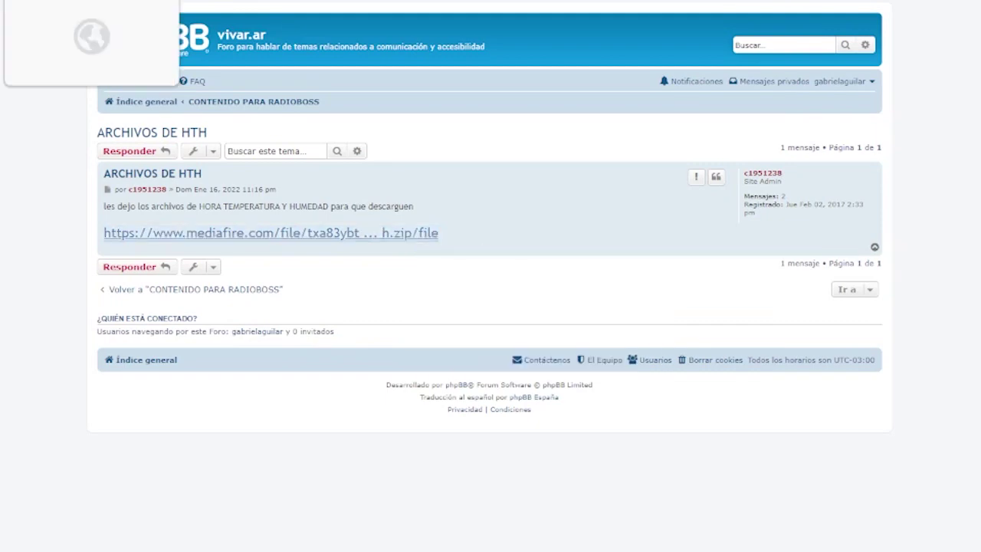
{"action": "key", "text": "ctrl+Tab"}
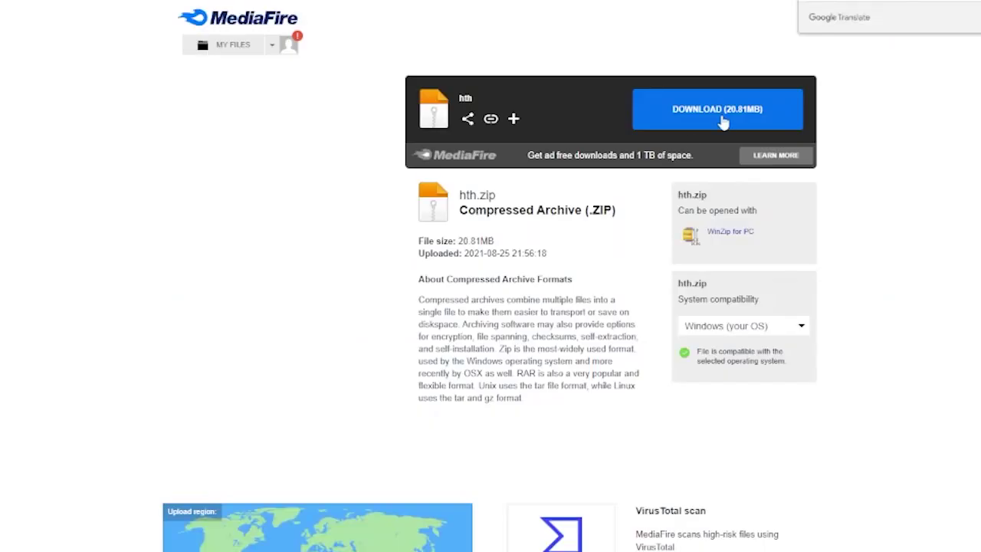
{"action": "left_click", "coordinate": [723, 122]}
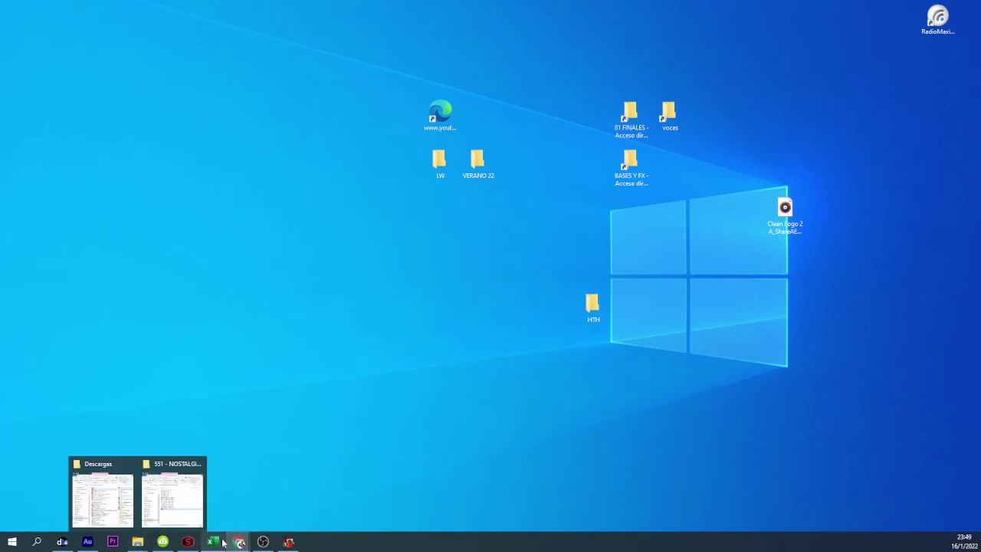
- Place the downloaded hth (2).zip in the desktop's HTH folder and get the browser out of the way
{"action": "mouse_move", "coordinate": [239, 540]}
{"action": "left_click", "coordinate": [283, 501]}
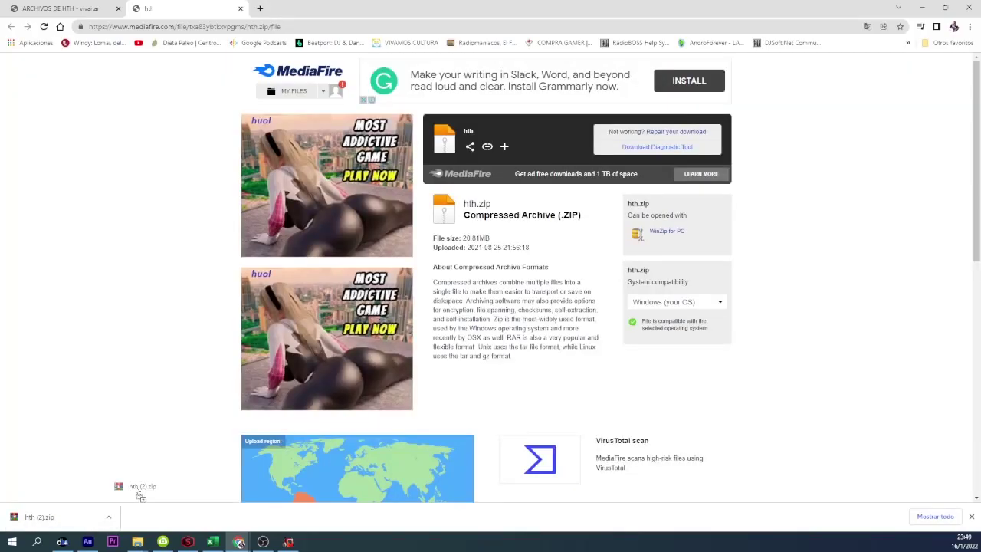
{"action": "mouse_move", "coordinate": [138, 541]}
{"action": "scroll", "coordinate": [357, 307], "scroll_direction": "down", "scroll_amount": 2}
{"action": "left_click_drag", "start_coordinate": [38, 516], "coordinate": [570, 292]}
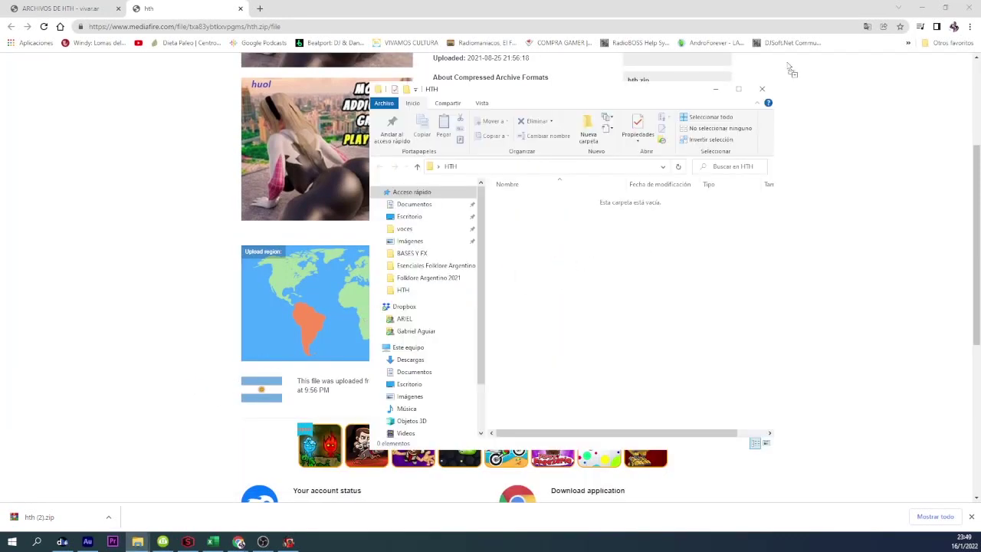
{"action": "left_click", "coordinate": [898, 8]}
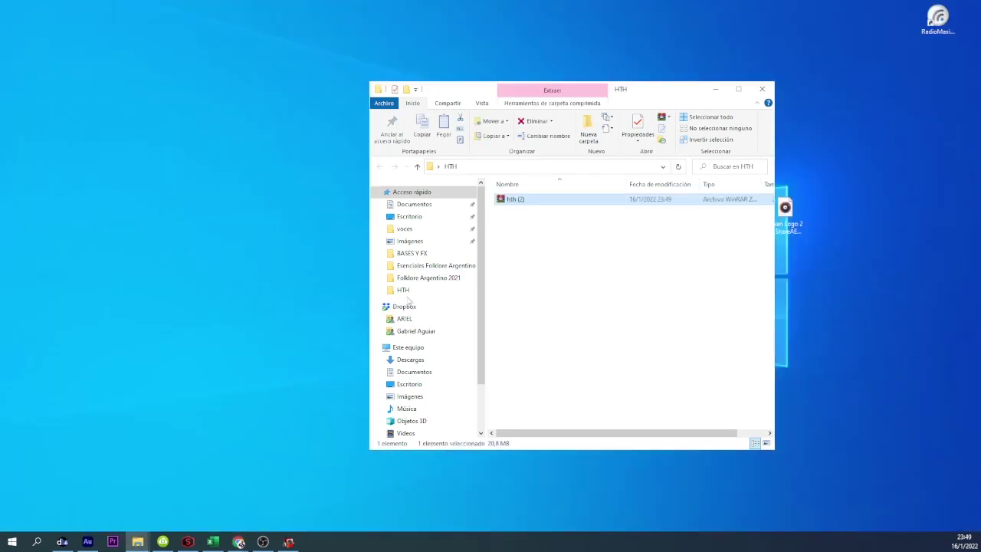
- Extract hth (2).zip directly into the HTH folder and delete the files prueba 5 and prueba 5.m3u8
{"action": "right_click", "coordinate": [515, 202]}
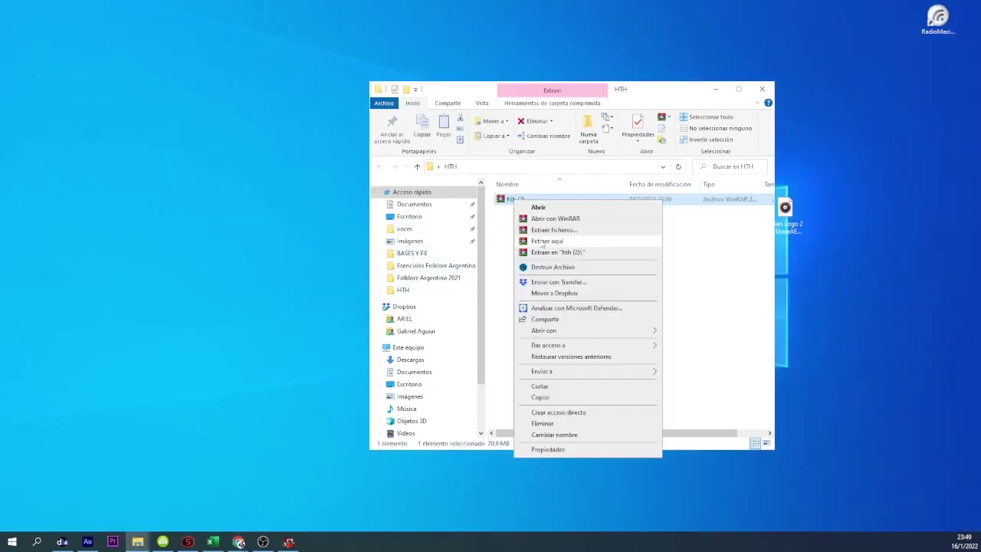
{"action": "left_click", "coordinate": [542, 242]}
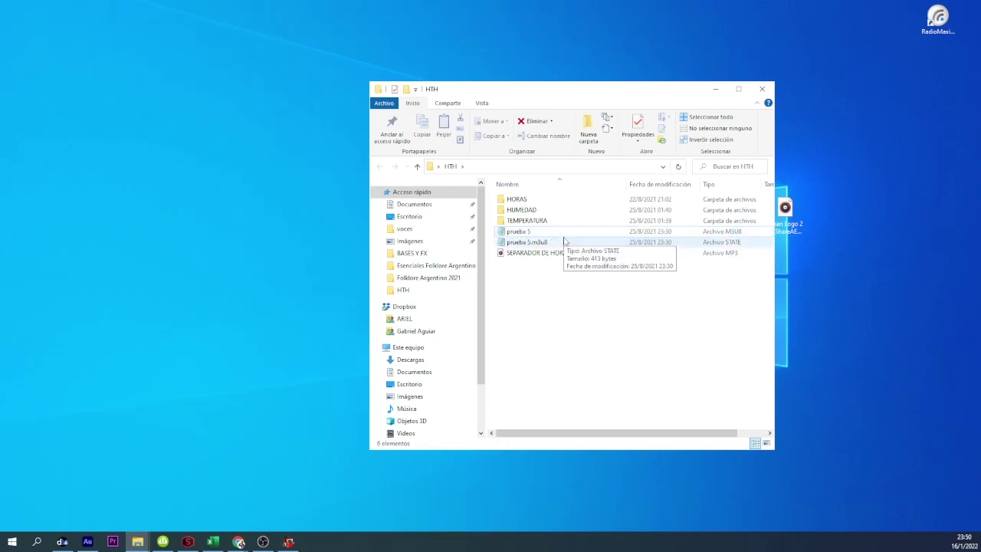
{"action": "left_click_drag", "start_coordinate": [566, 242], "coordinate": [527, 227]}
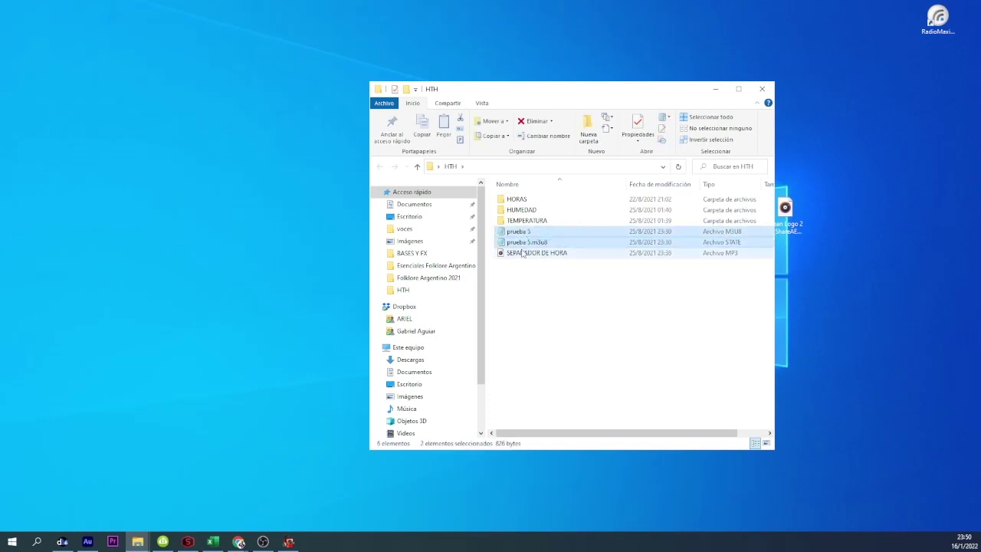
{"action": "key", "text": "Delete"}
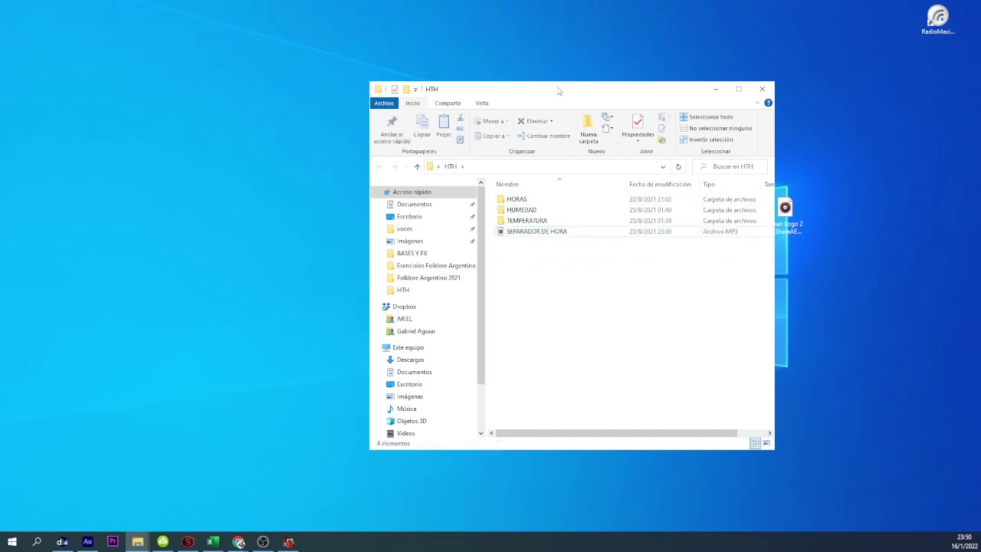
{"action": "left_click_drag", "start_coordinate": [558, 90], "coordinate": [243, 63]}
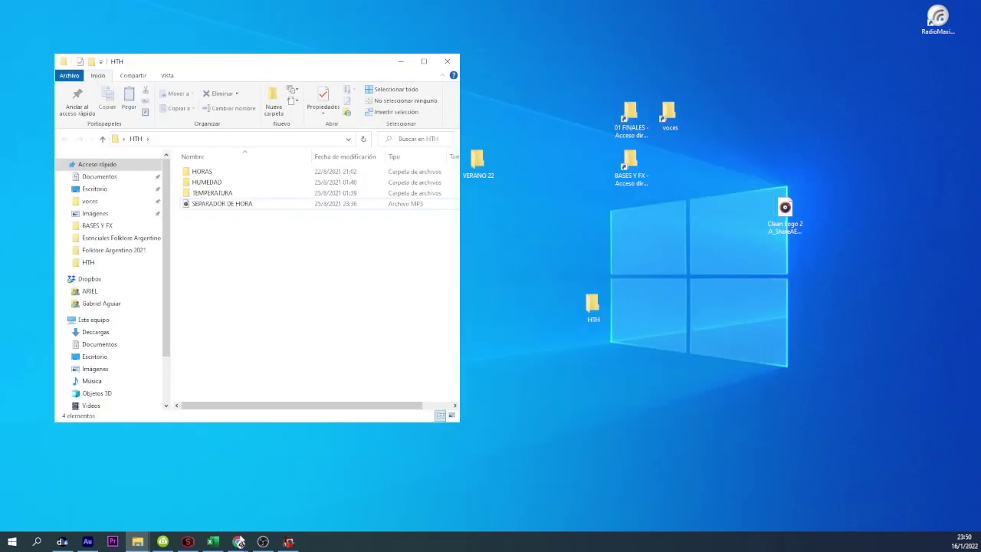
- Switch to RadioBOSS and restore its preferences to the defaults, accepting the profile reset
{"action": "left_click", "coordinate": [288, 542]}
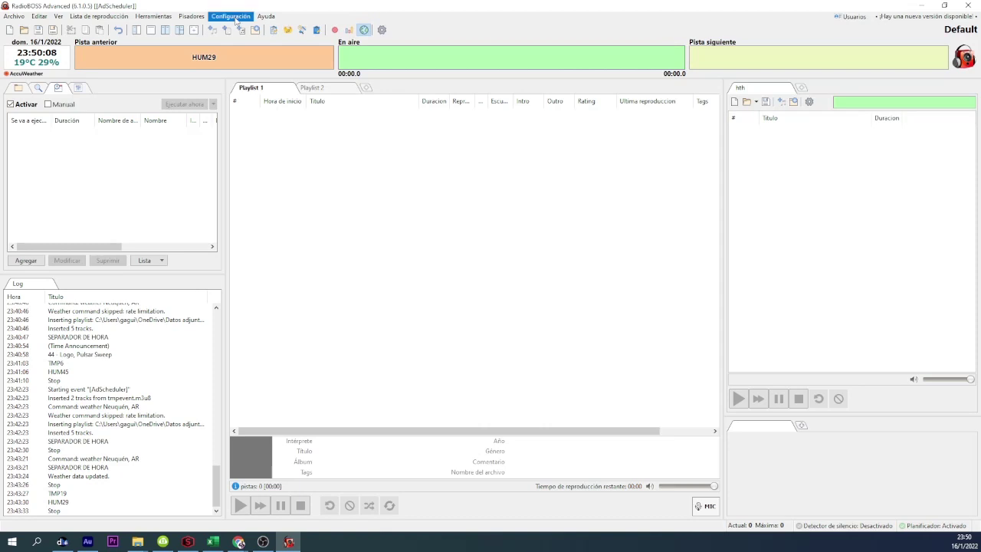
{"action": "left_click", "coordinate": [235, 18]}
{"action": "mouse_move", "coordinate": [295, 100]}
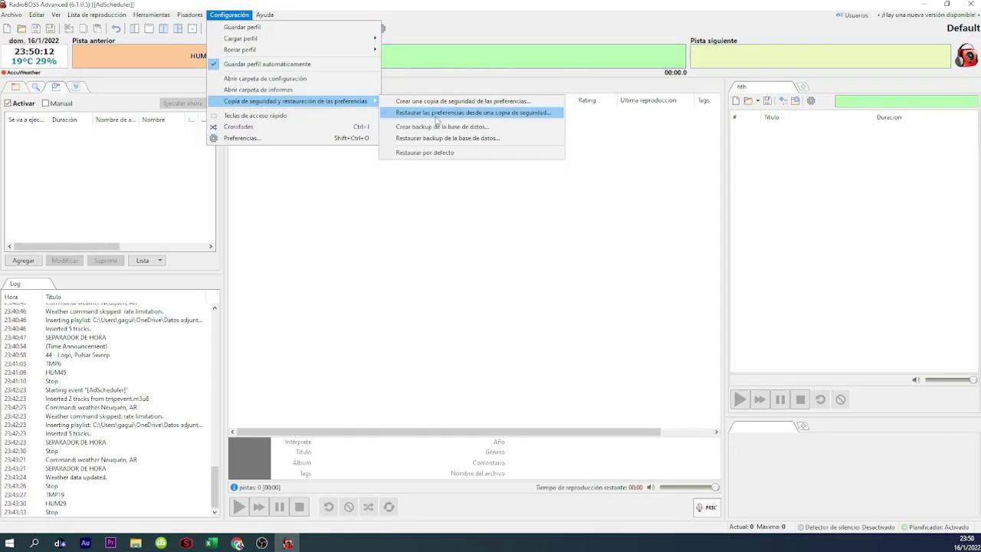
{"action": "left_click", "coordinate": [434, 152]}
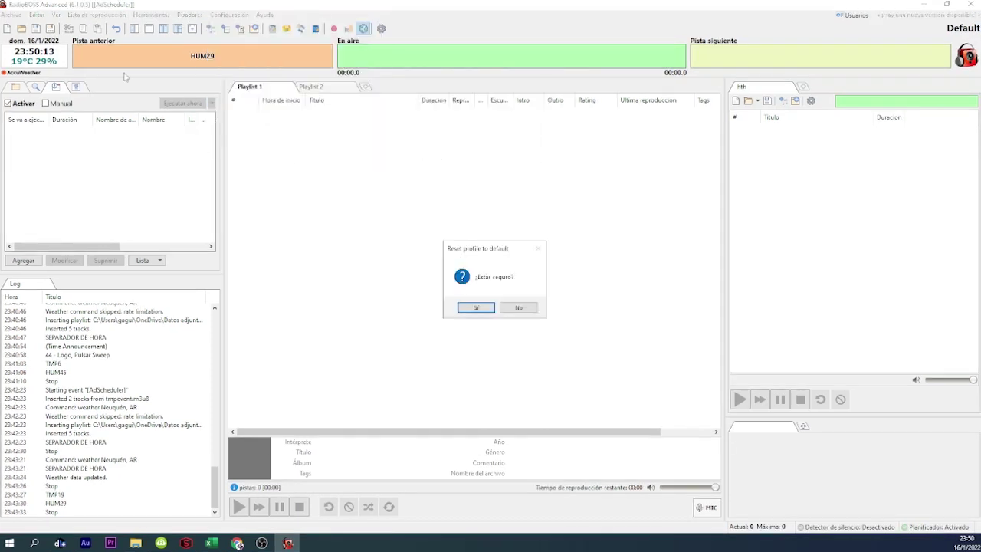
{"action": "left_click", "coordinate": [476, 307]}
{"action": "left_click", "coordinate": [529, 310]}
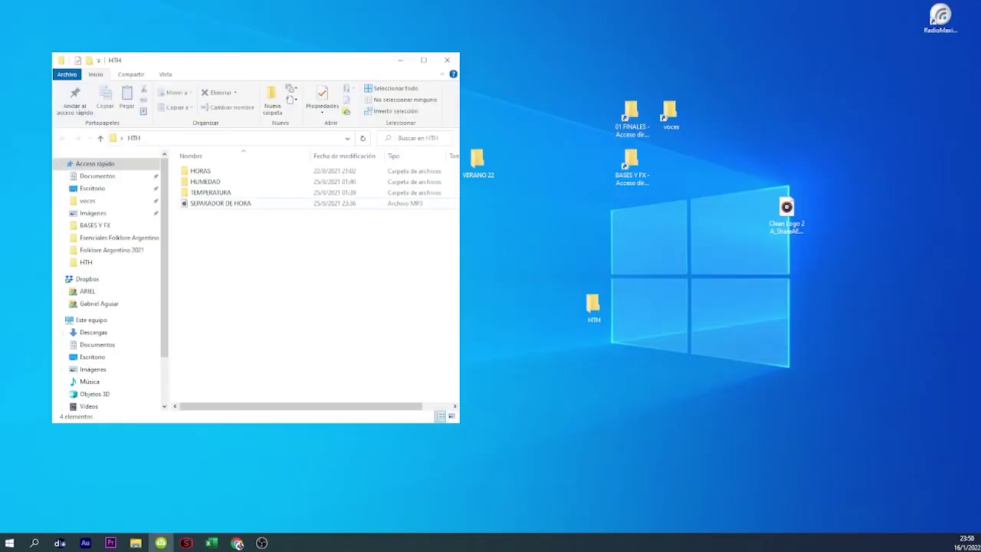
- Show the scheduler in RadioBOSS and switch the layout to three work areas
{"action": "left_click", "coordinate": [237, 542]}
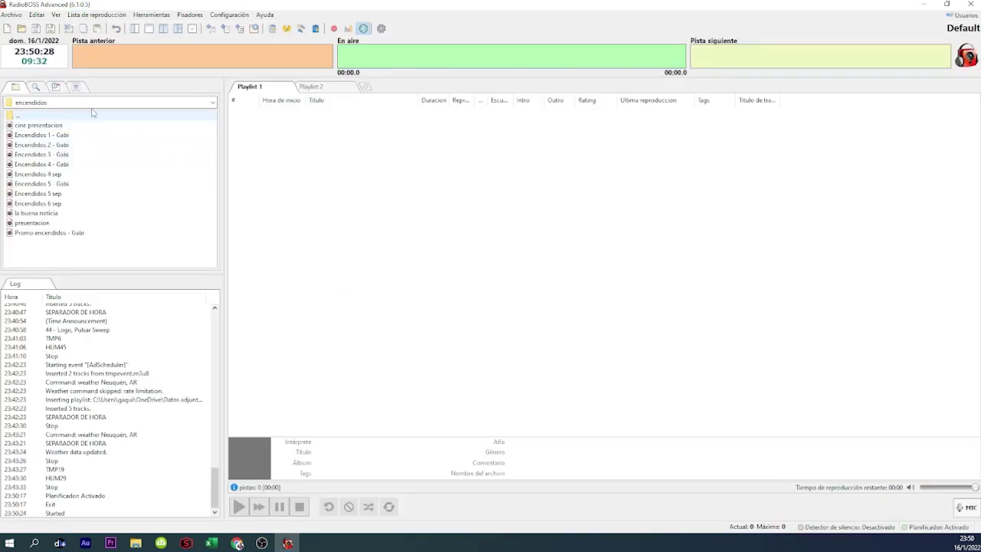
{"action": "left_click", "coordinate": [66, 89]}
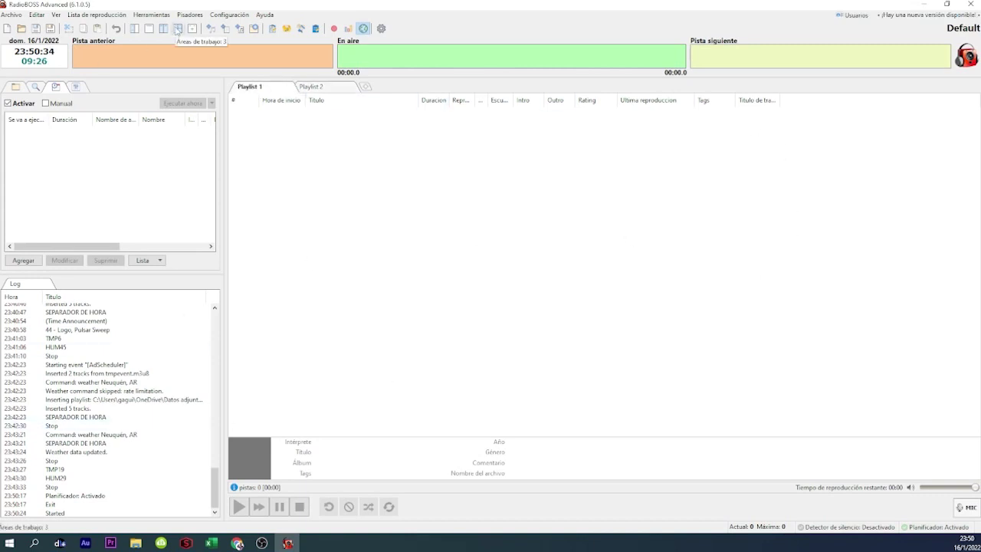
{"action": "left_click", "coordinate": [177, 29]}
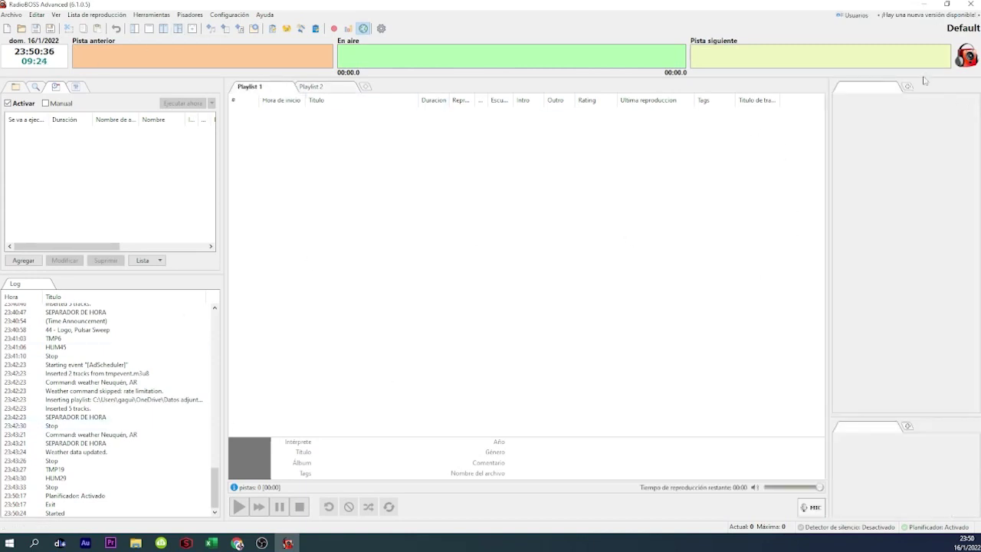
- Add an auxiliary playlist named HTH to the empty upper work area and widen that area
{"action": "left_click", "coordinate": [908, 86]}
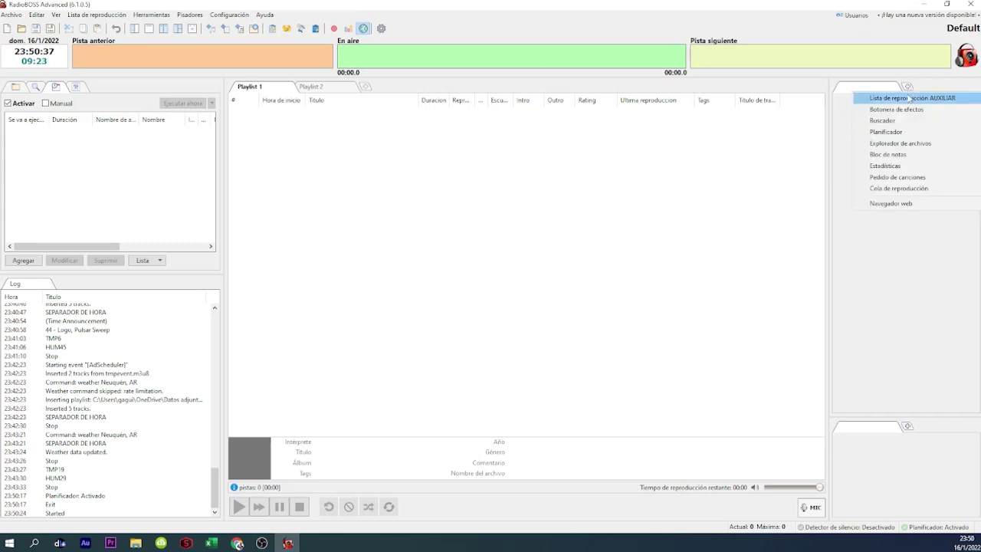
{"action": "left_click", "coordinate": [910, 99]}
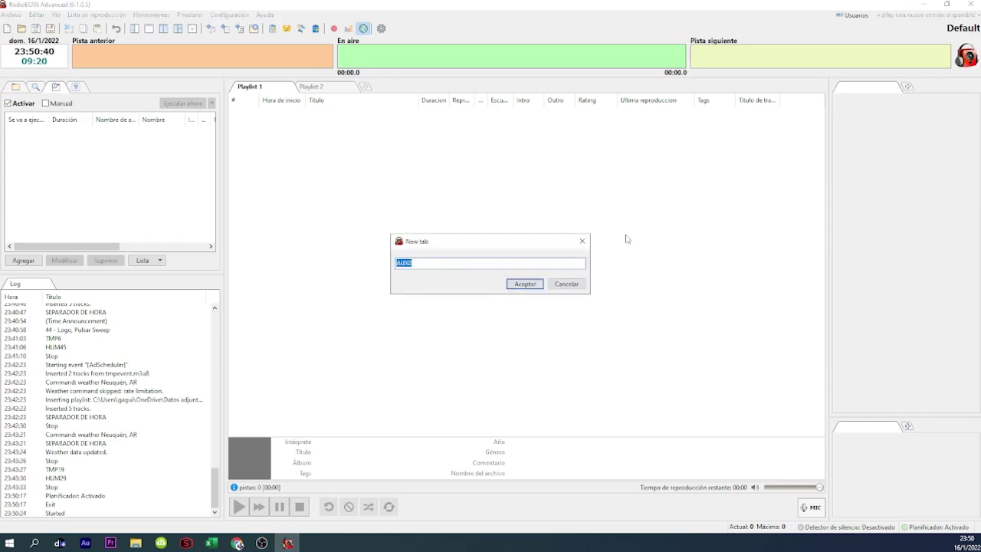
{"action": "type", "text": "HTH"}
{"action": "key", "text": "Return"}
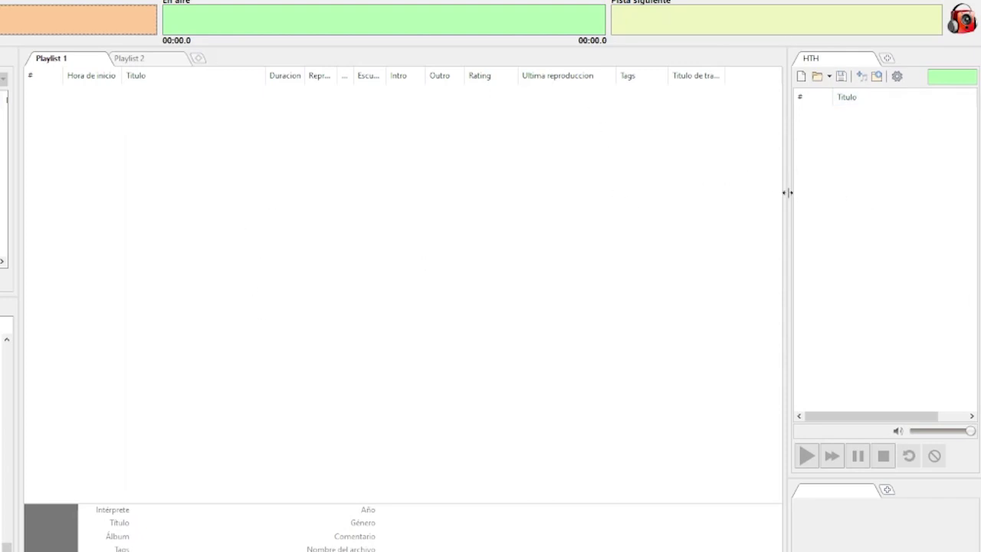
{"action": "left_click_drag", "start_coordinate": [787, 192], "coordinate": [640, 208]}
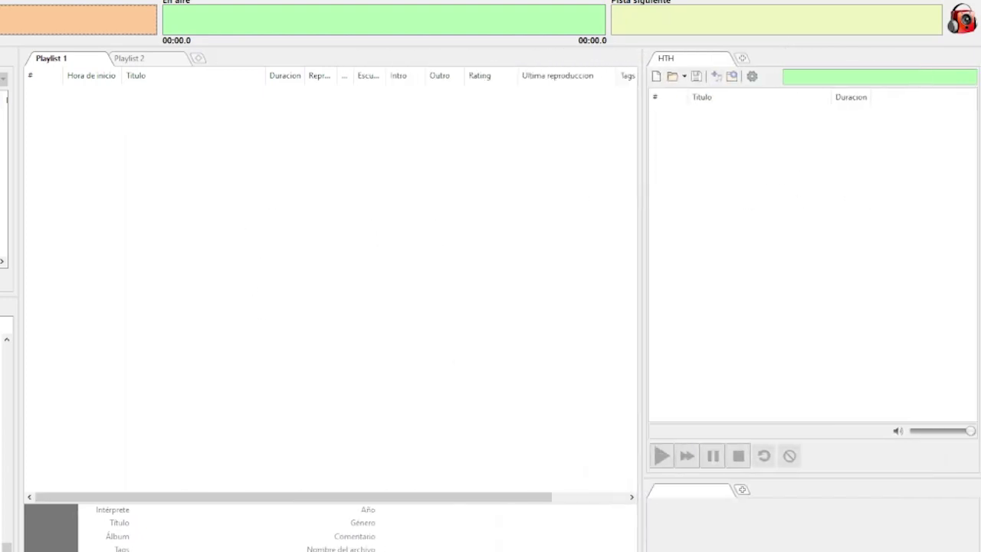
- Add the SEPARADOR DE HORA MP3 from the HTH folder to the HTH auxiliary playlist
{"action": "key", "text": "alt+Tab"}
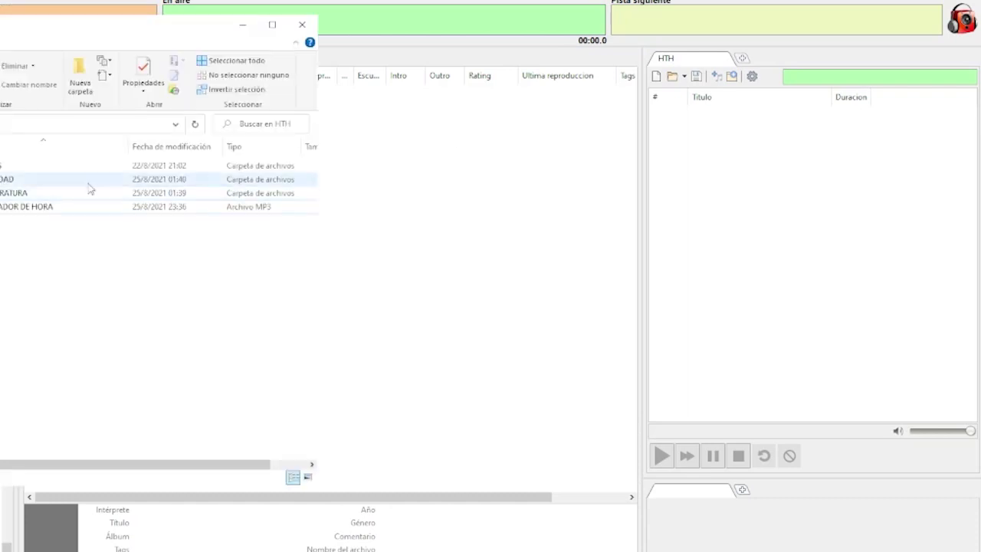
{"action": "left_click", "coordinate": [23, 208]}
{"action": "left_click_drag", "start_coordinate": [21, 217], "coordinate": [757, 190]}
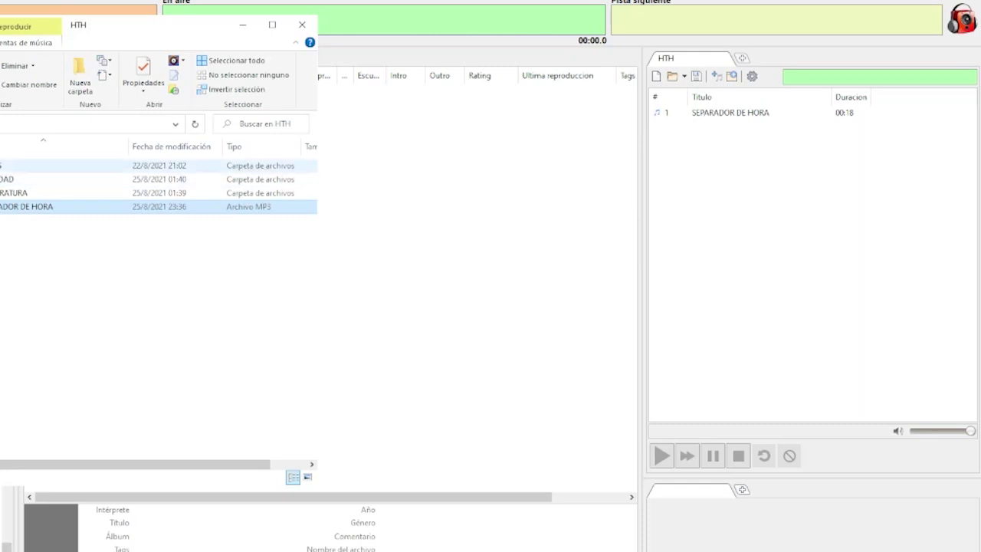
- Create a time announcement that uses the HORAS folder and copy it into the HTH auxiliary playlist after SEPARADOR DE HORA
{"action": "left_click", "coordinate": [483, 178]}
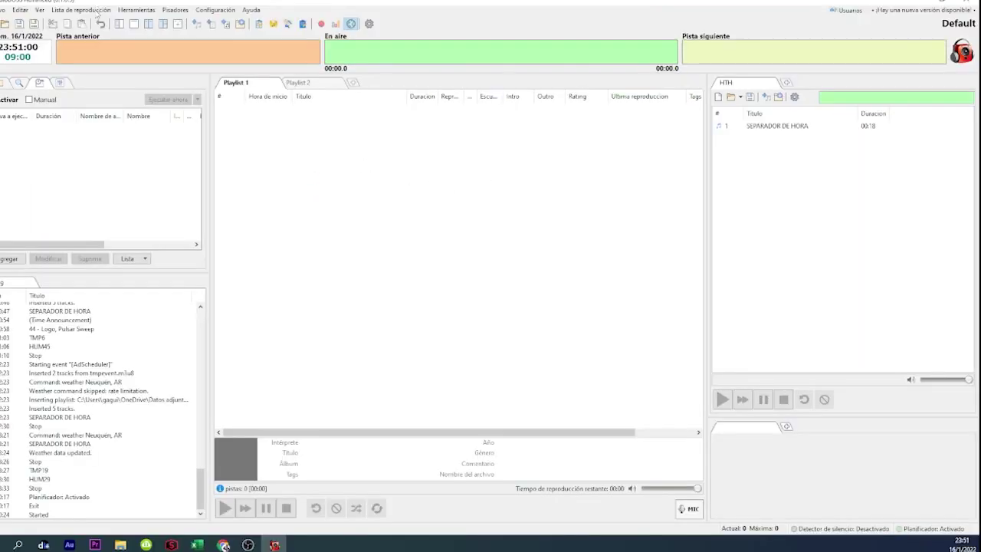
{"action": "left_click", "coordinate": [92, 10]}
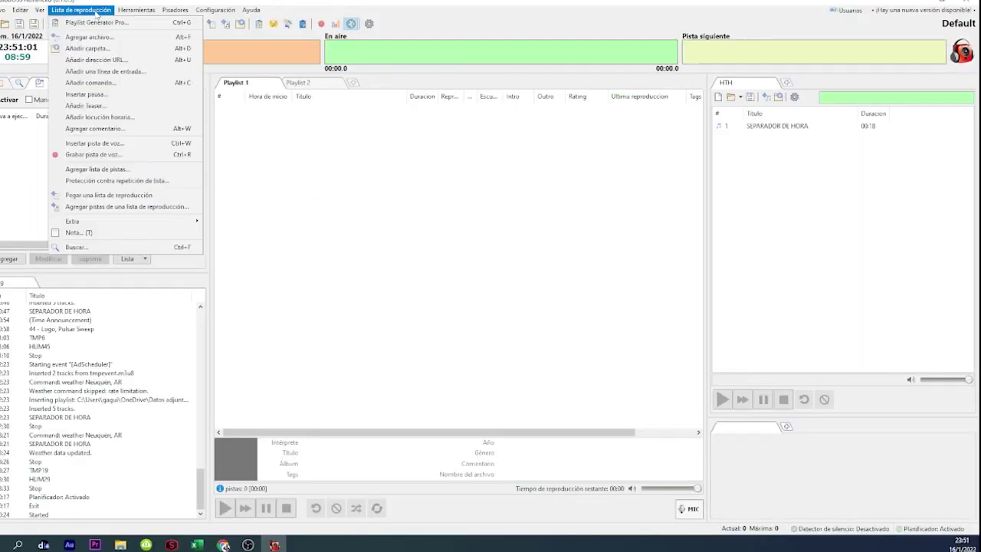
{"action": "left_click", "coordinate": [114, 119]}
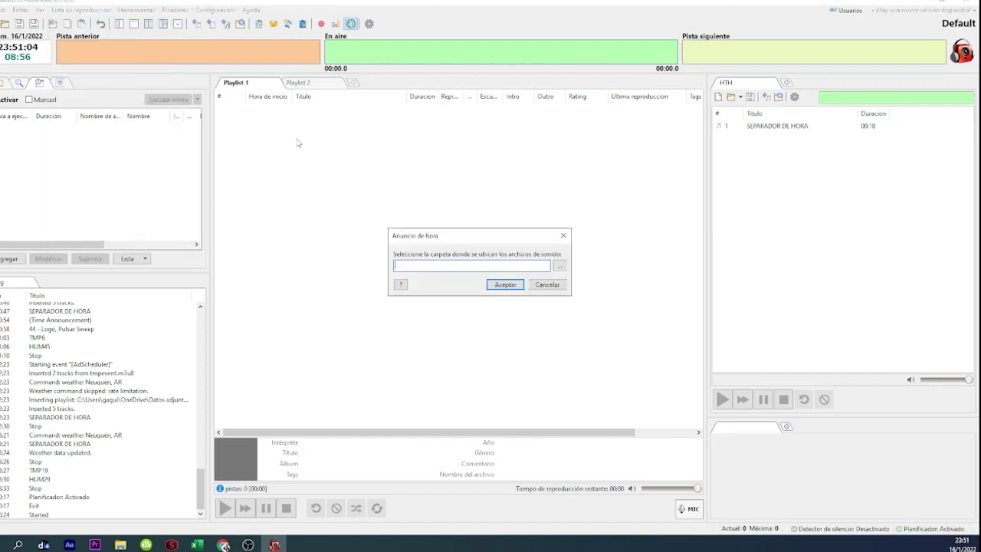
{"action": "left_click", "coordinate": [559, 267]}
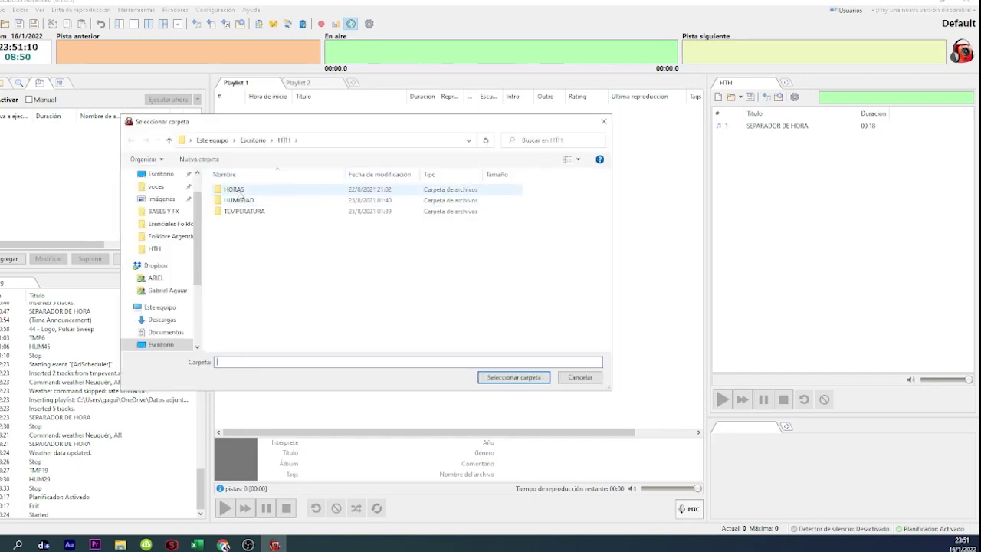
{"action": "left_click", "coordinate": [234, 190]}
{"action": "left_click", "coordinate": [515, 379]}
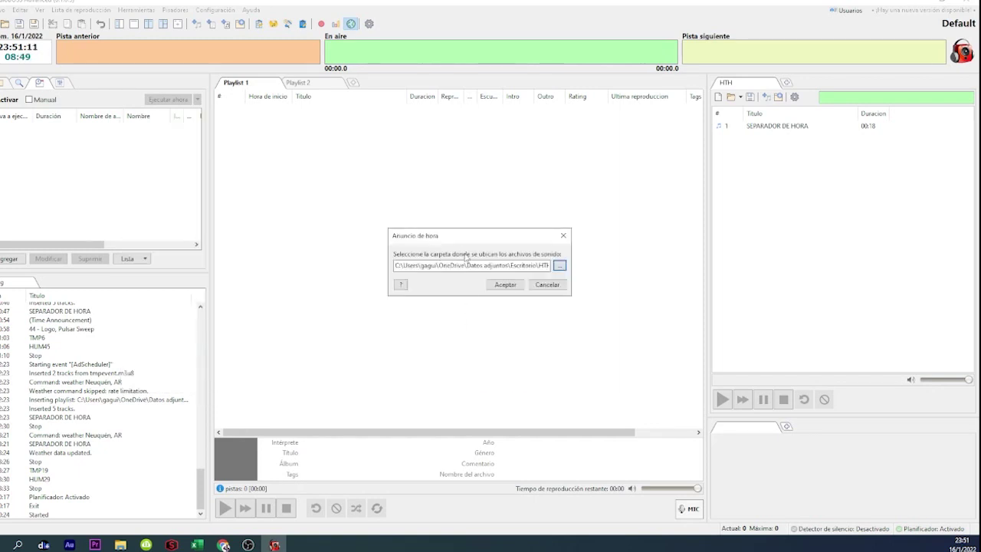
{"action": "left_click", "coordinate": [506, 284]}
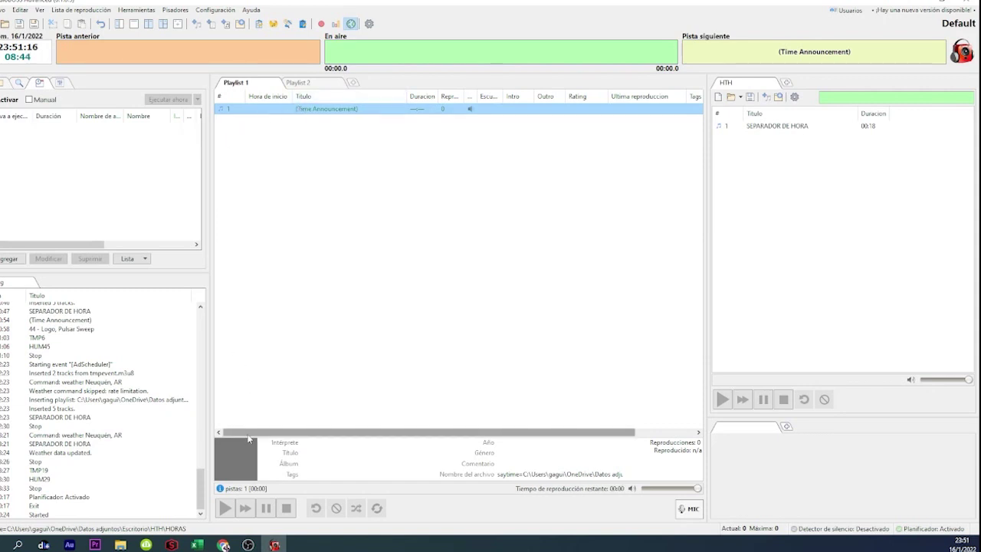
{"action": "left_click_drag", "start_coordinate": [223, 110], "coordinate": [777, 130]}
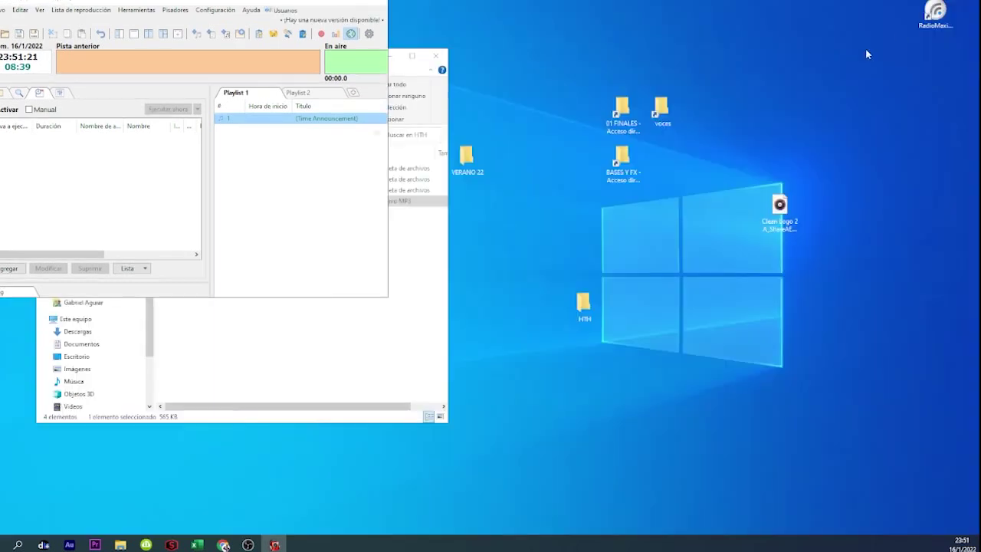
- Add the Clean Logo 2 A audio file from the desktop to the HTH auxiliary playlist, after the time announcement
{"action": "left_click", "coordinate": [928, 3]}
{"action": "left_click", "coordinate": [393, 56]}
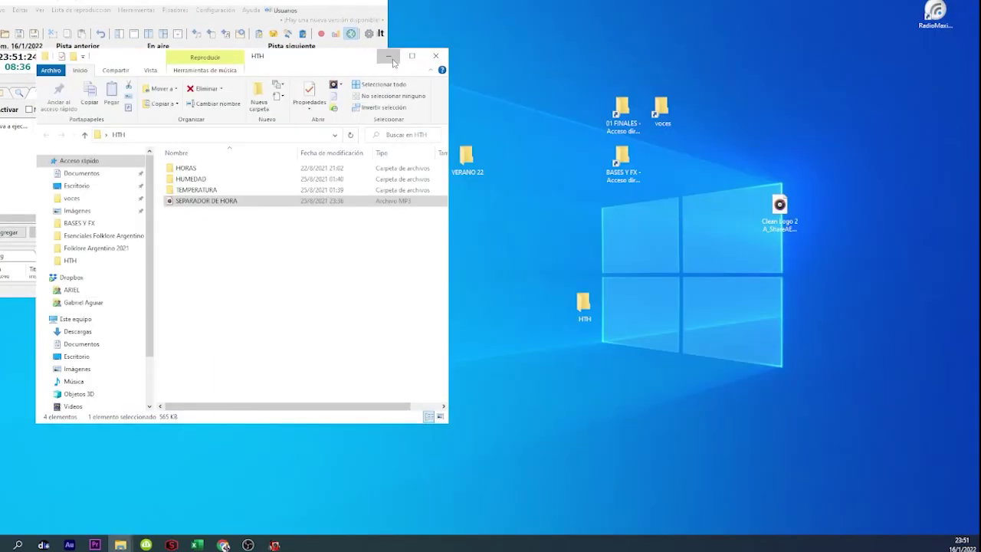
{"action": "left_click_drag", "start_coordinate": [797, 229], "coordinate": [688, 228]}
{"action": "left_click_drag", "start_coordinate": [381, 297], "coordinate": [546, 486]}
{"action": "left_click_drag", "start_coordinate": [675, 209], "coordinate": [335, 151]}
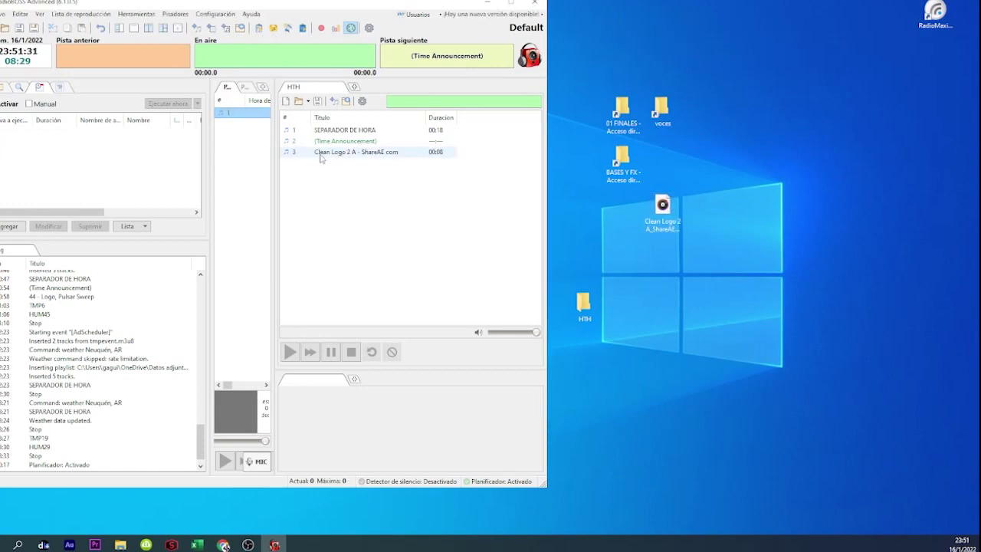
{"action": "left_click_drag", "start_coordinate": [343, 13], "coordinate": [426, 17]}
{"action": "double_click", "coordinate": [426, 156]}
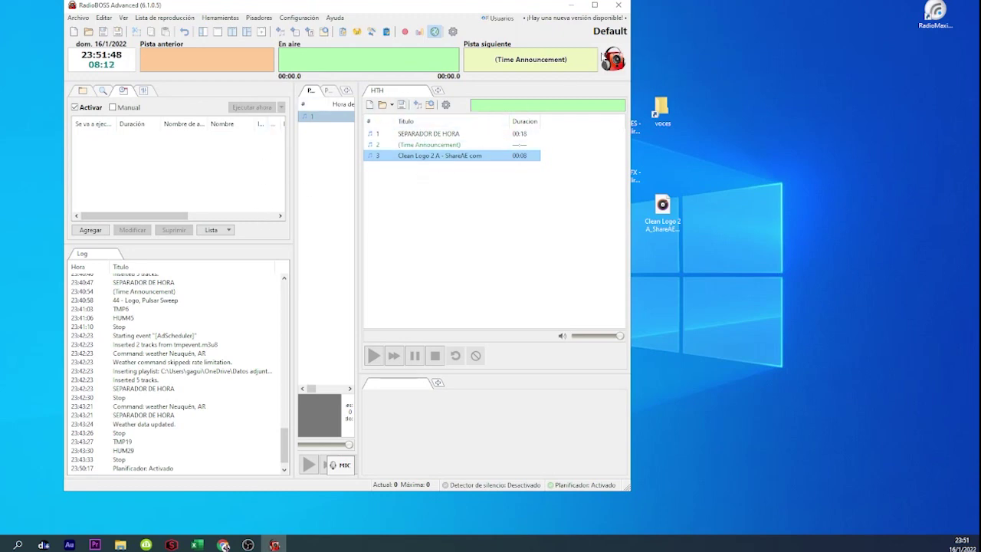
- Add HUM100 from the HUMEDAD subfolder of the desktop's HTH folder to the end of the HTH auxiliary playlist
{"action": "left_click_drag", "start_coordinate": [504, 6], "coordinate": [424, 10]}
{"action": "left_click_drag", "start_coordinate": [490, 14], "coordinate": [359, 29]}
{"action": "left_click_drag", "start_coordinate": [584, 303], "coordinate": [816, 259]}
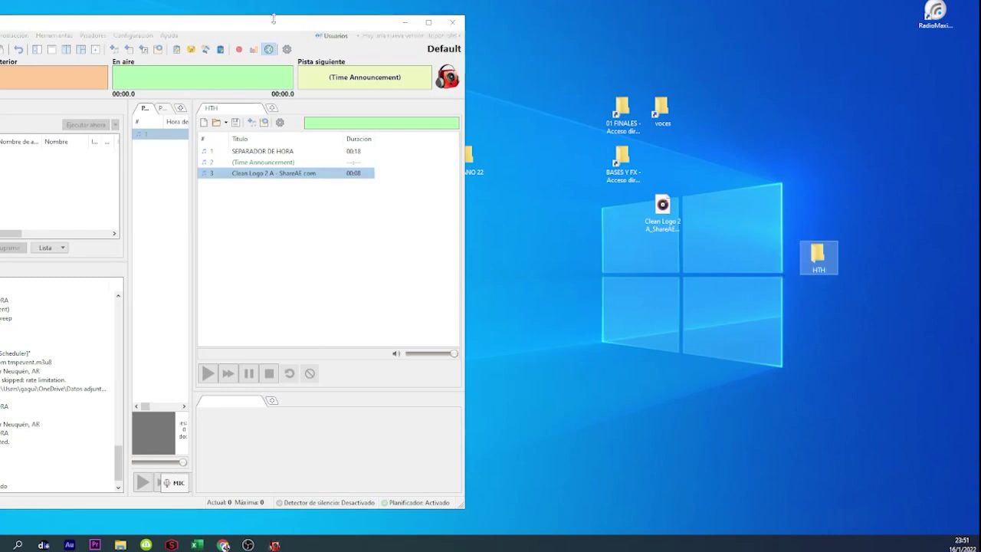
{"action": "left_click_drag", "start_coordinate": [274, 20], "coordinate": [533, 11]}
{"action": "double_click", "coordinate": [818, 260]}
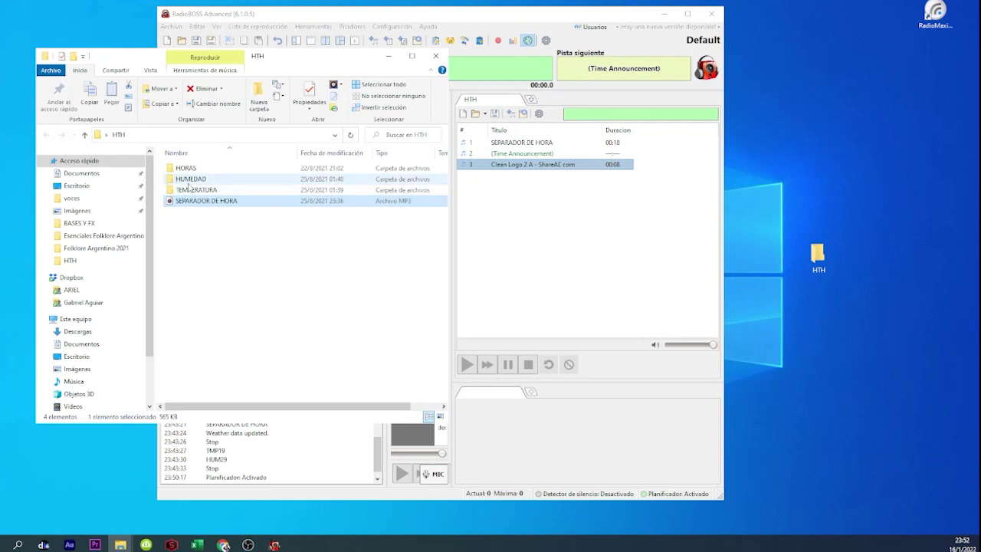
{"action": "double_click", "coordinate": [189, 179]}
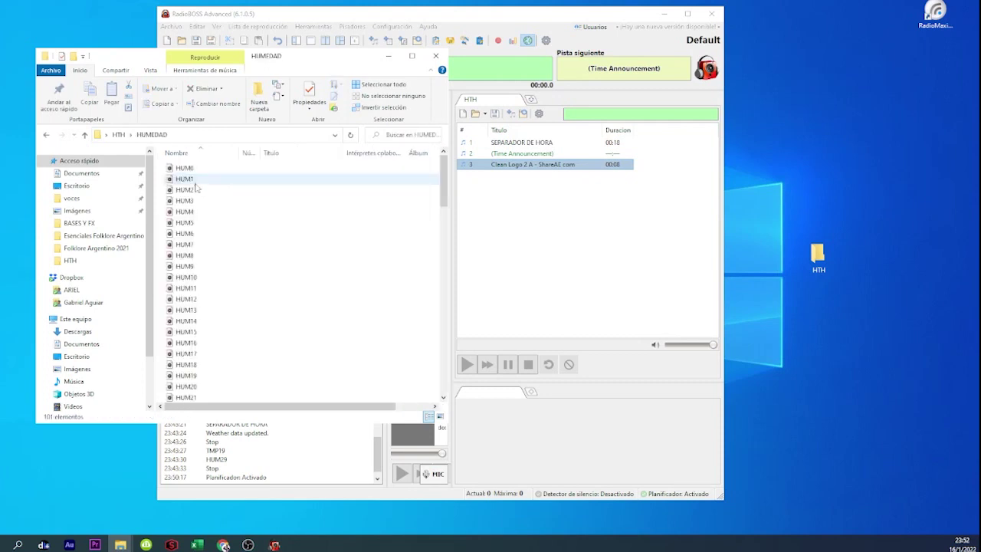
{"action": "scroll", "coordinate": [311, 226], "scroll_direction": "down", "scroll_amount": 20}
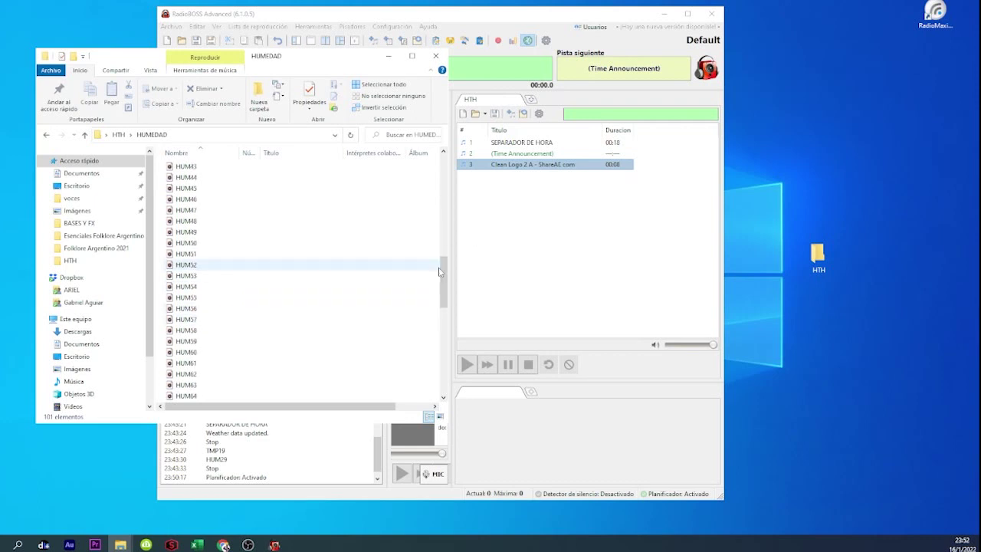
{"action": "scroll", "coordinate": [306, 306], "scroll_direction": "down", "scroll_amount": 6}
{"action": "left_click_drag", "start_coordinate": [188, 396], "coordinate": [580, 233]}
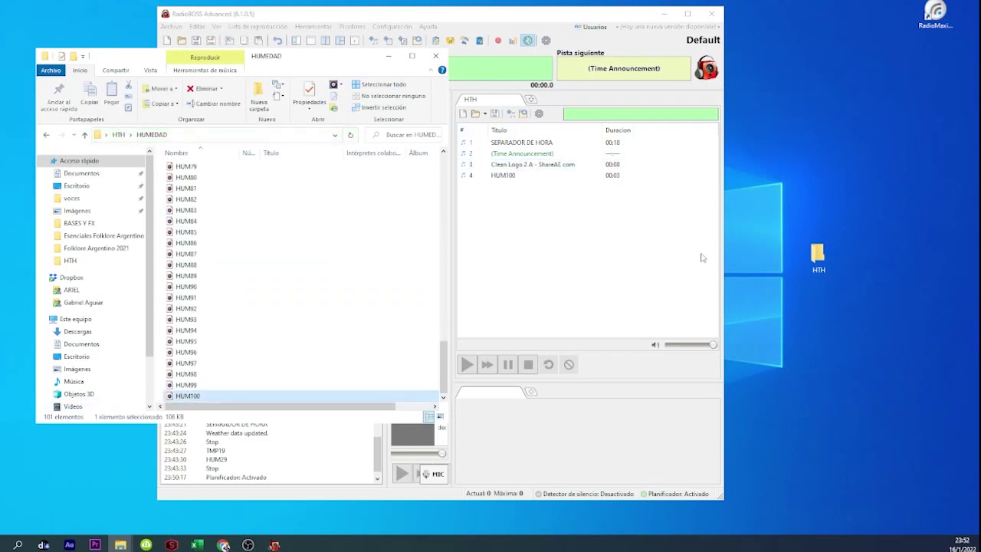
- Insert TMP50 from the TEMPERATURA folder above HUM100 in the HTH playlist, and restore the full-size RadioBOSS window
{"action": "key", "text": "BackSpace"}
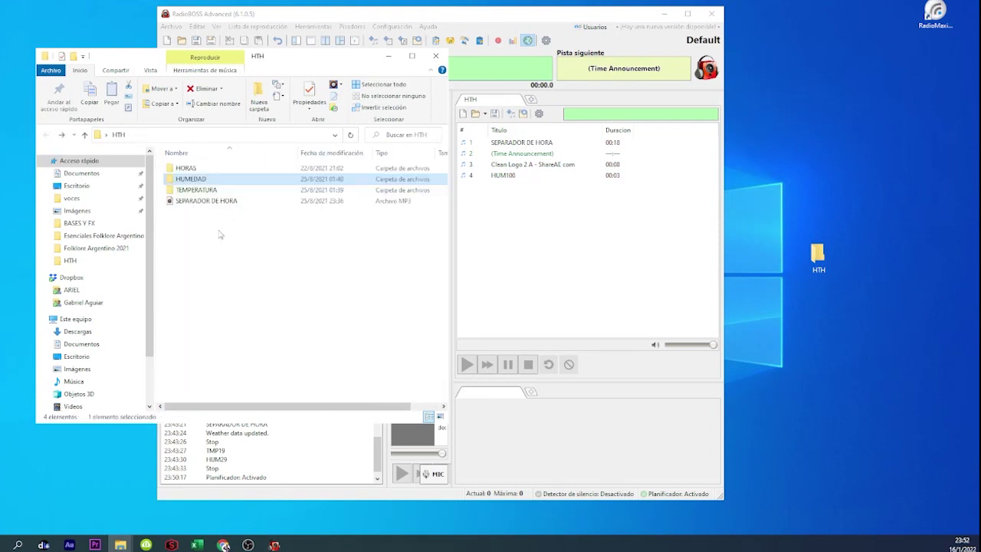
{"action": "double_click", "coordinate": [247, 189]}
{"action": "scroll", "coordinate": [284, 234], "scroll_direction": "down", "scroll_amount": 1}
{"action": "scroll", "coordinate": [257, 276], "scroll_direction": "down", "scroll_amount": 12}
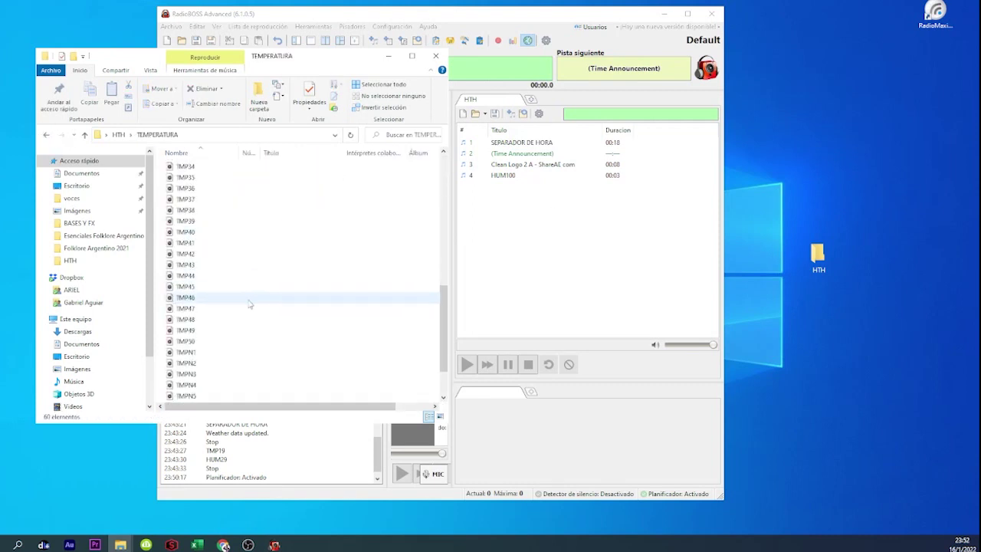
{"action": "left_click_drag", "start_coordinate": [191, 289], "coordinate": [540, 186]}
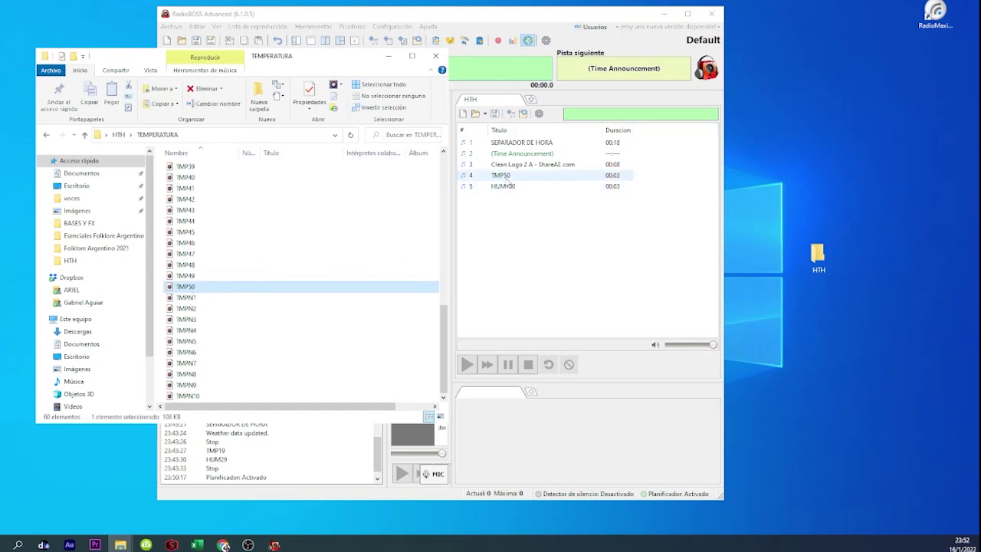
{"action": "left_click", "coordinate": [389, 56]}
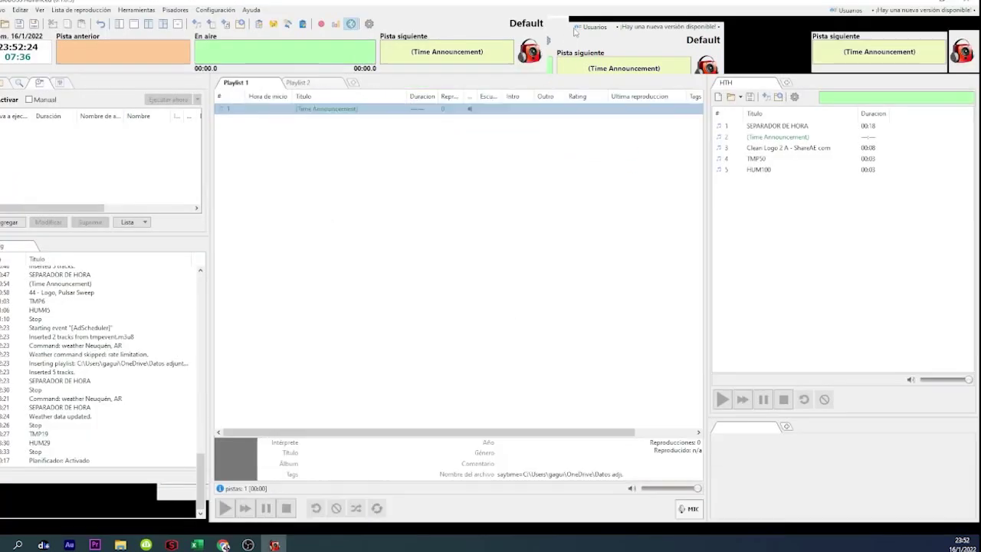
{"action": "double_click", "coordinate": [576, 14]}
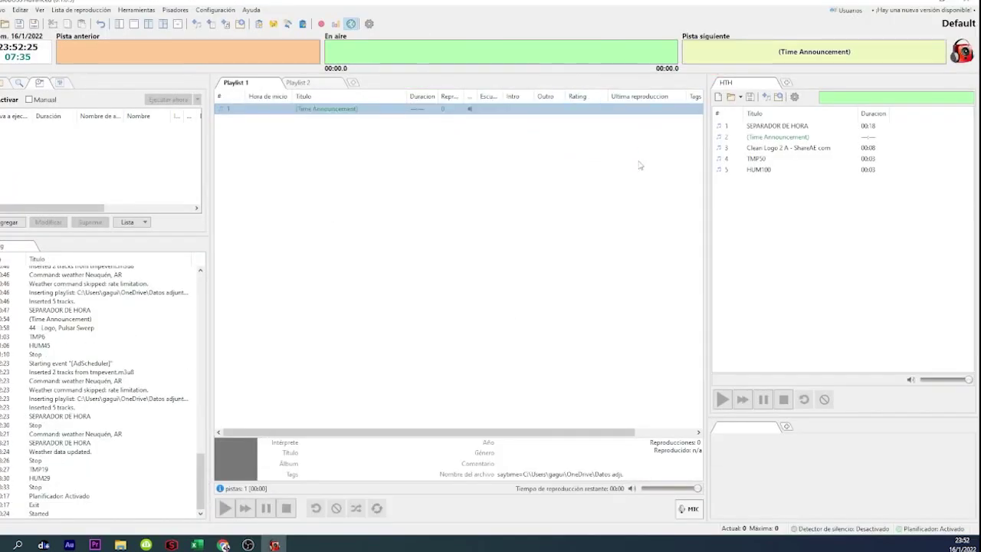
- Save the HTH auxiliary playlist as an M3U Playlist (UTF-8) in the desktop's HTH folder, and delete the time announcement from Playlist 1
{"action": "left_click", "coordinate": [750, 97]}
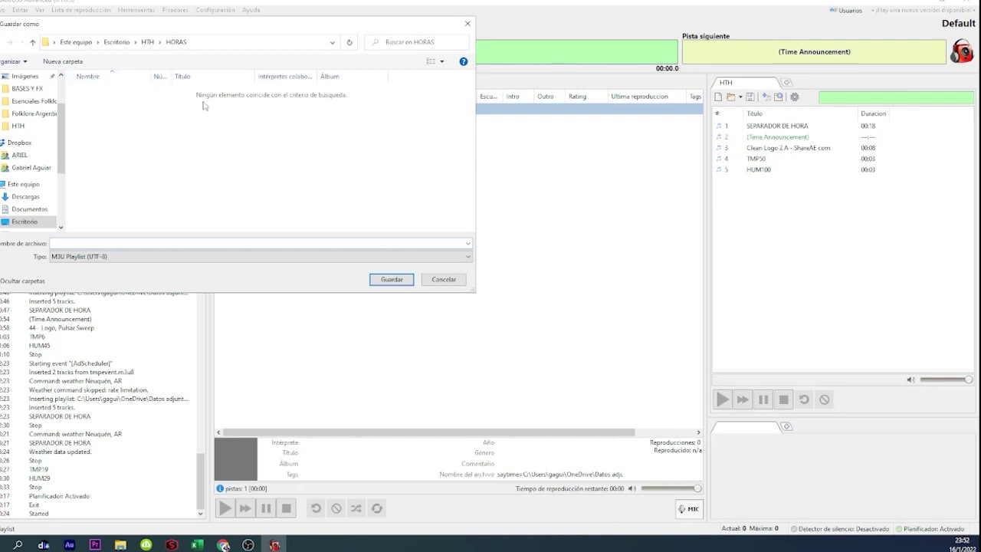
{"action": "left_click", "coordinate": [117, 43]}
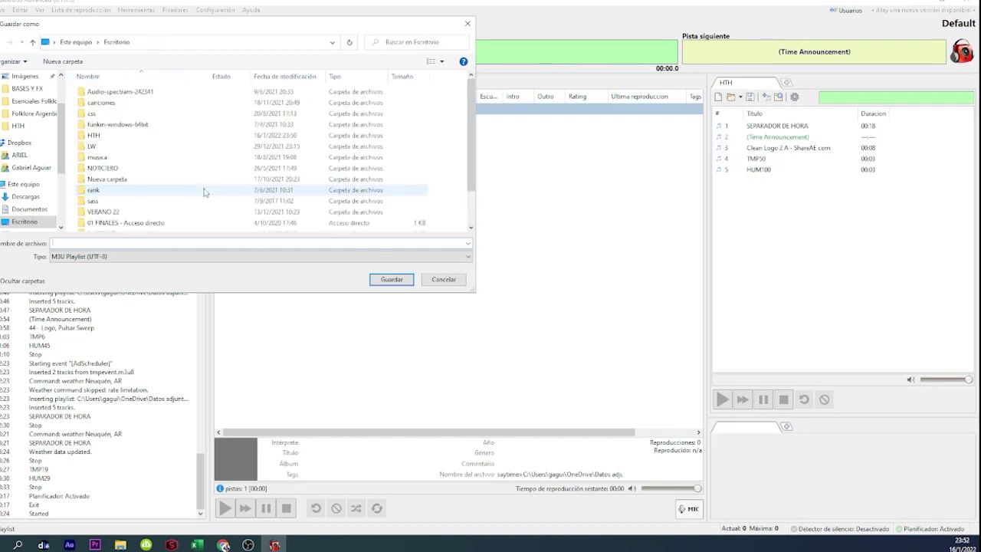
{"action": "left_click", "coordinate": [105, 149]}
{"action": "double_click", "coordinate": [104, 149]}
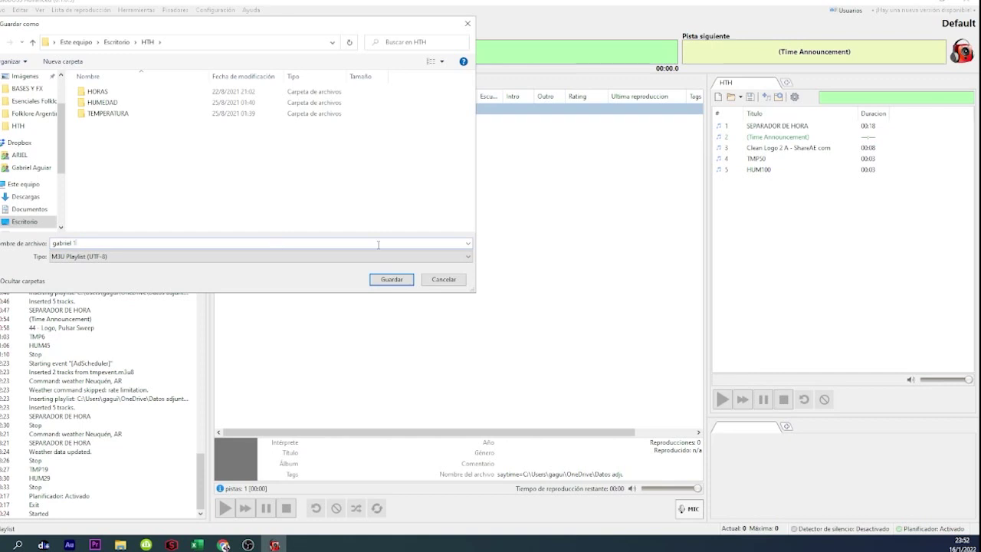
{"action": "left_click", "coordinate": [390, 279]}
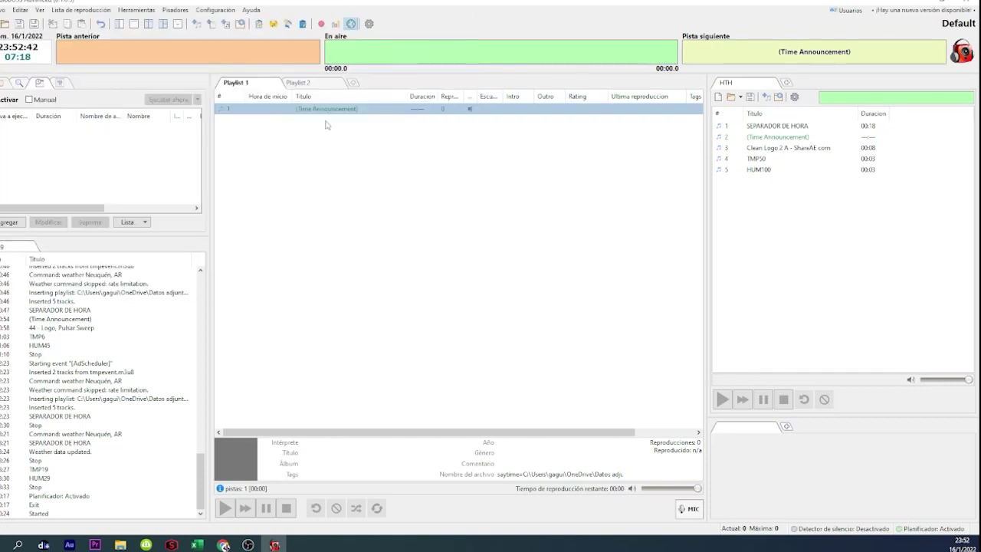
{"action": "key", "text": "Delete"}
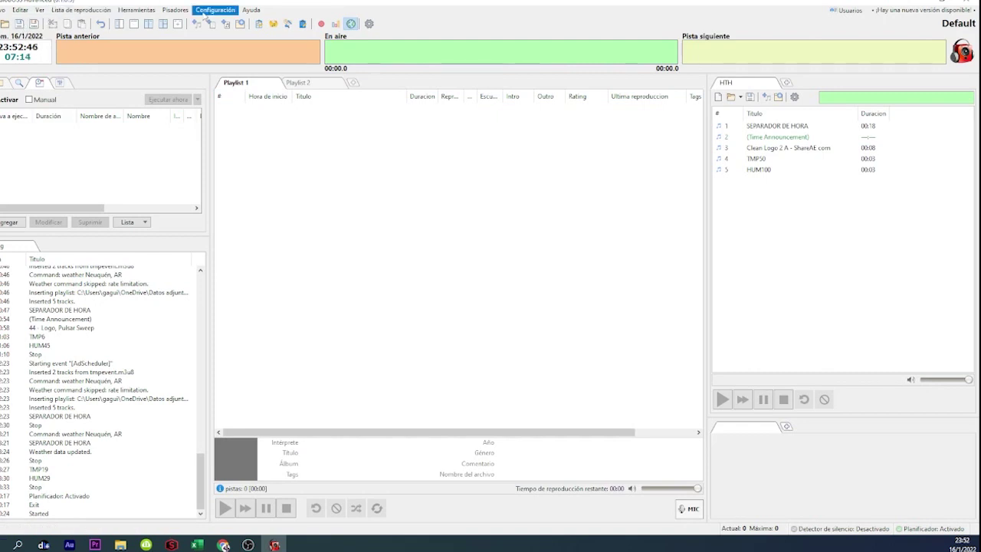
- In the playback fade preferences, disable mixing for short tracks of 45 seconds or less
{"action": "left_click", "coordinate": [369, 24]}
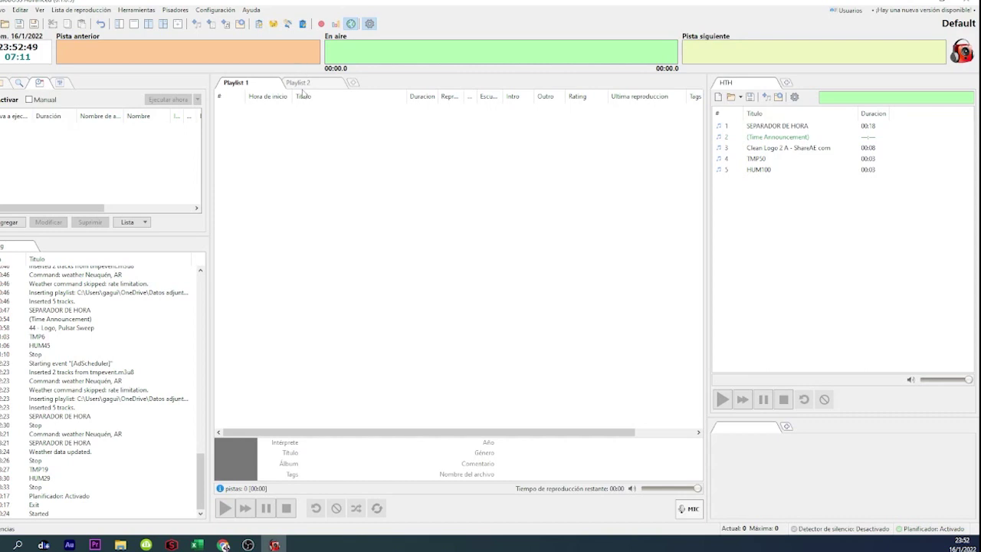
{"action": "left_click", "coordinate": [348, 187]}
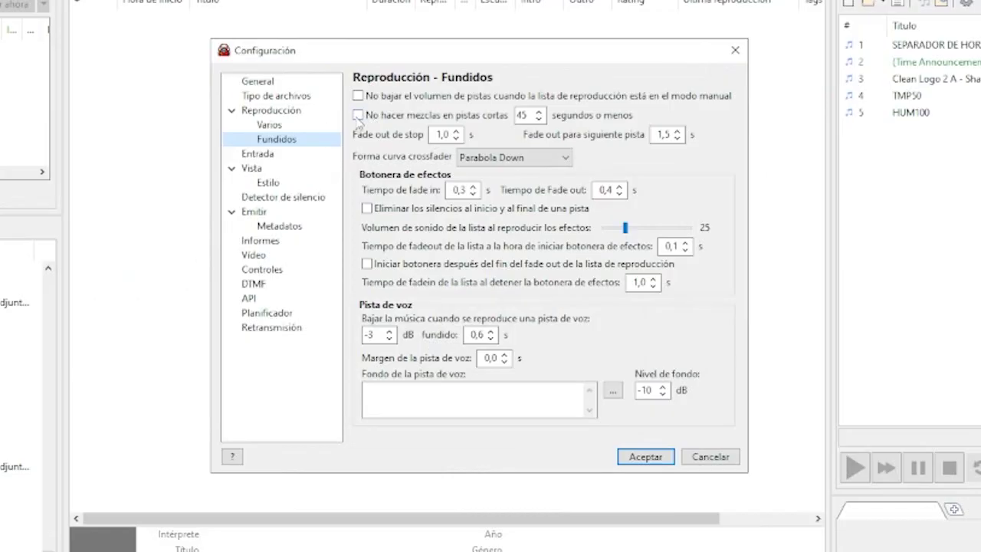
{"action": "left_click", "coordinate": [401, 171]}
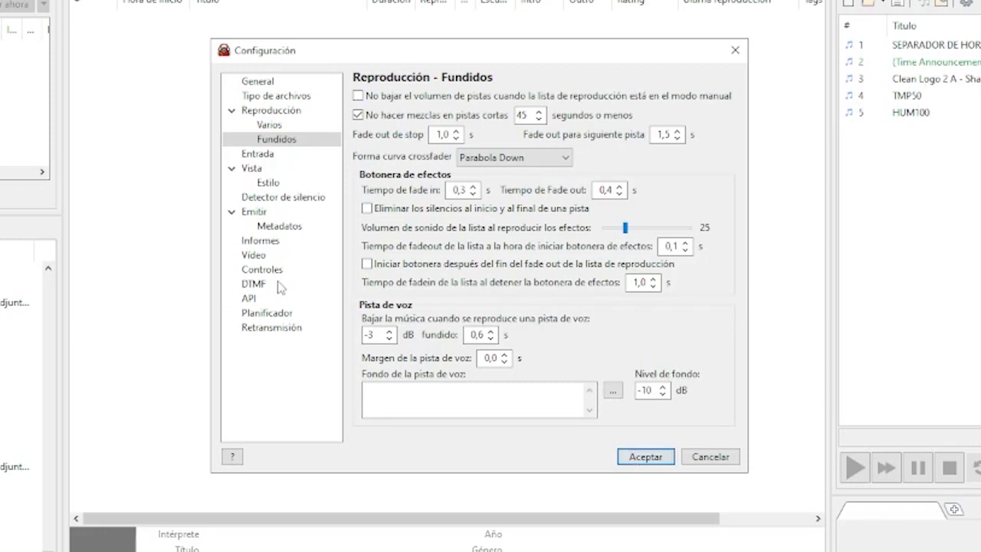
- Choose AccuWeather as the weather data source in the scheduler preferences
{"action": "left_click", "coordinate": [268, 314]}
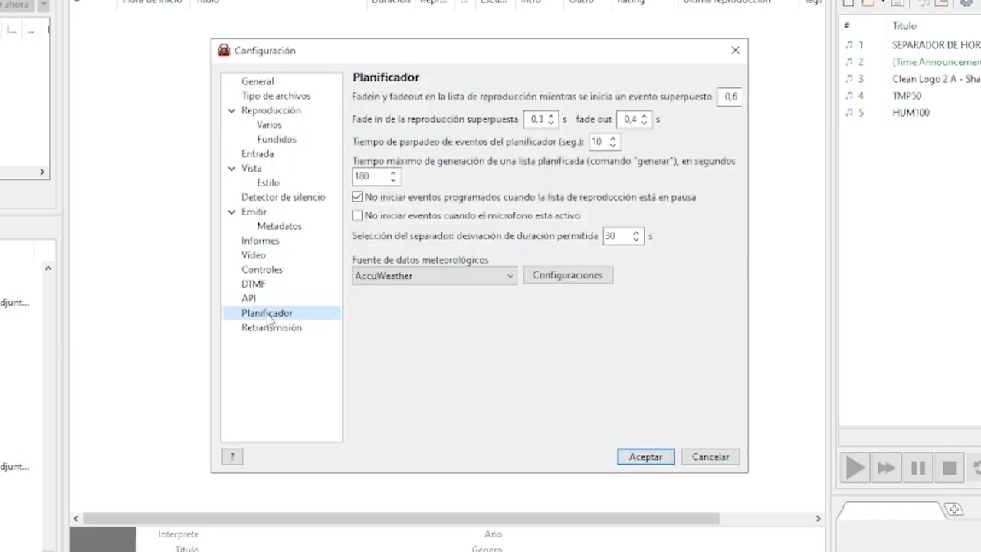
{"action": "left_click", "coordinate": [384, 279]}
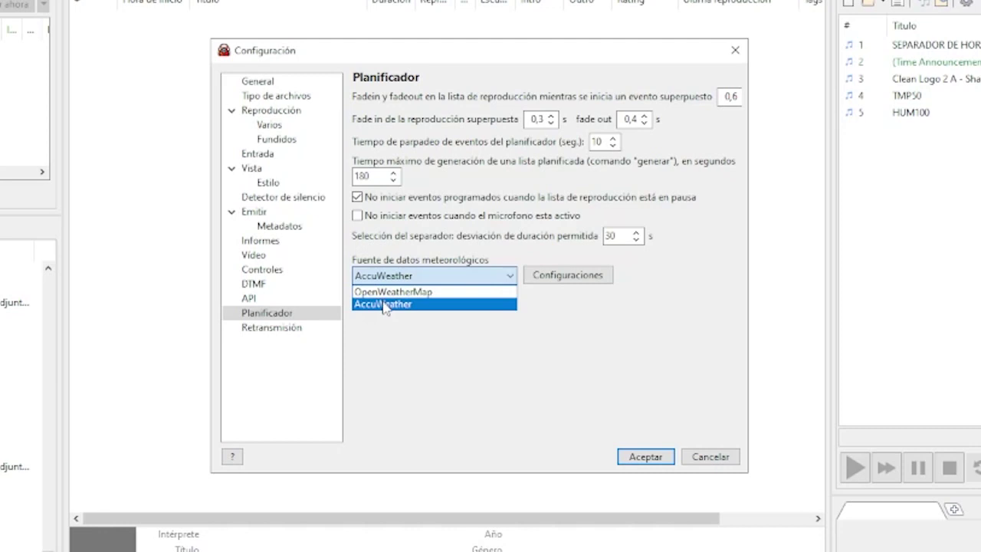
{"action": "left_click", "coordinate": [384, 306]}
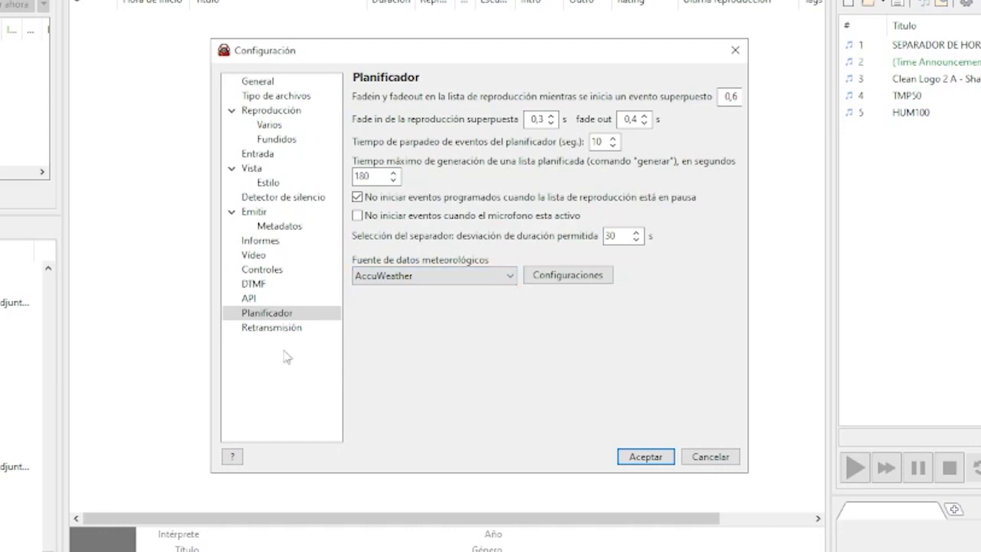
{"action": "left_click", "coordinate": [376, 277]}
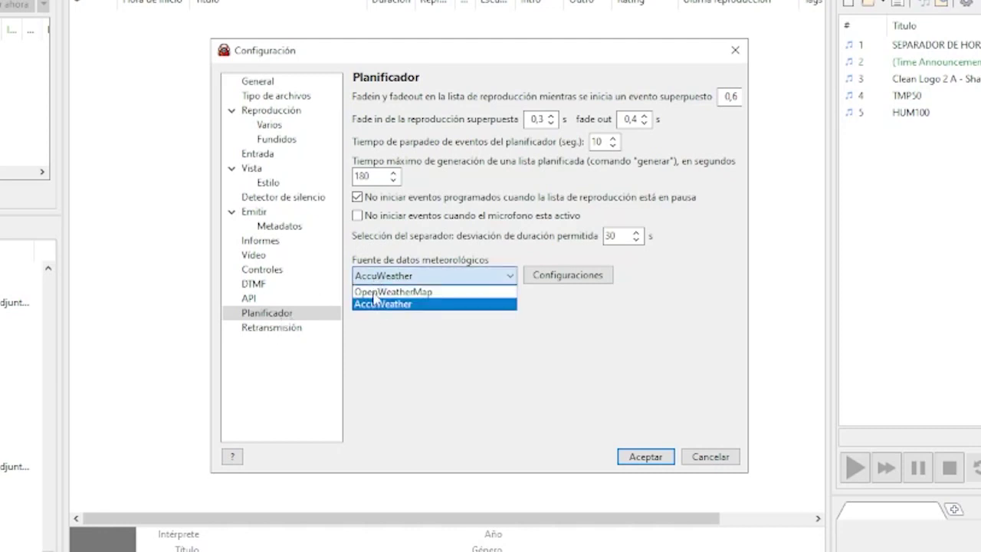
{"action": "left_click", "coordinate": [378, 306]}
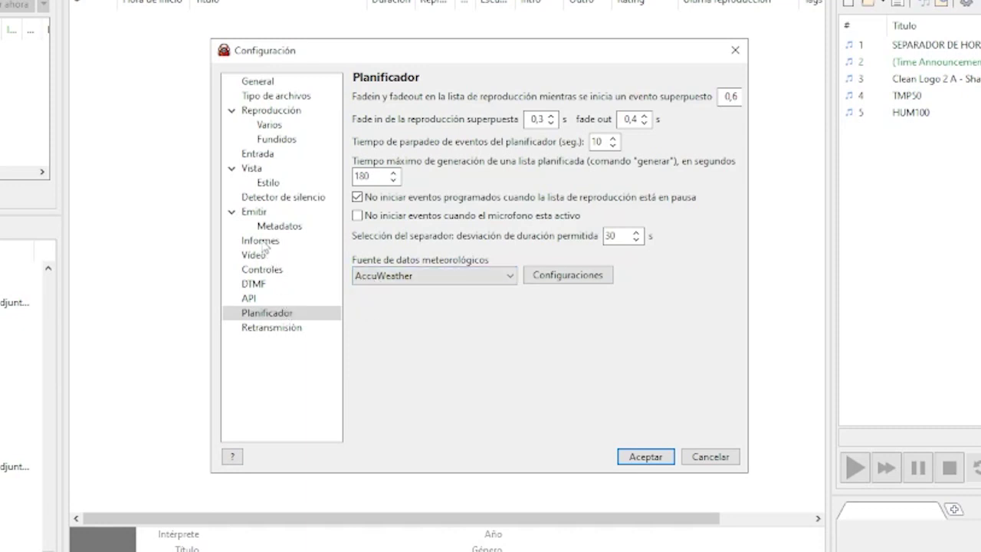
- Enable the display of weather and humidity in the main window through the view preferences
{"action": "left_click", "coordinate": [253, 169]}
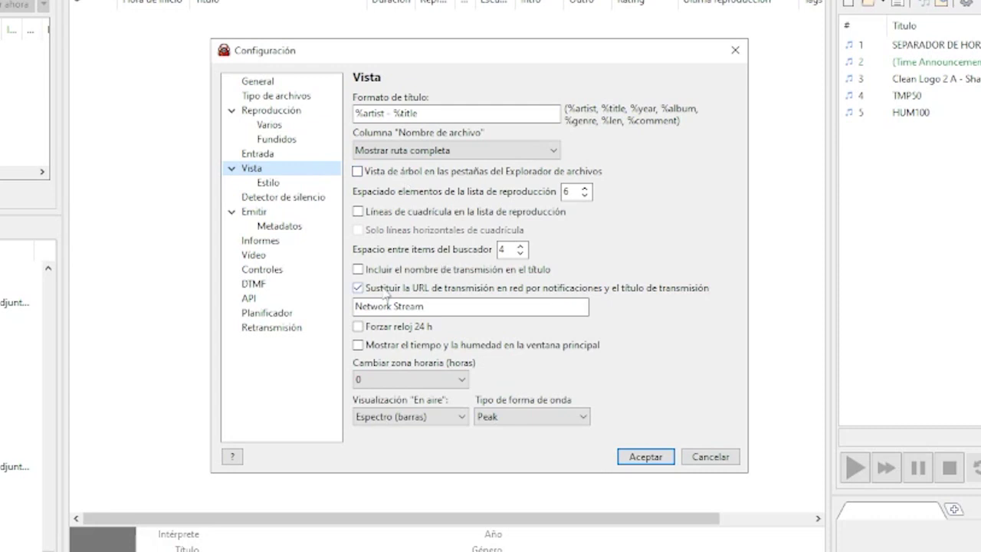
{"action": "left_click", "coordinate": [397, 351]}
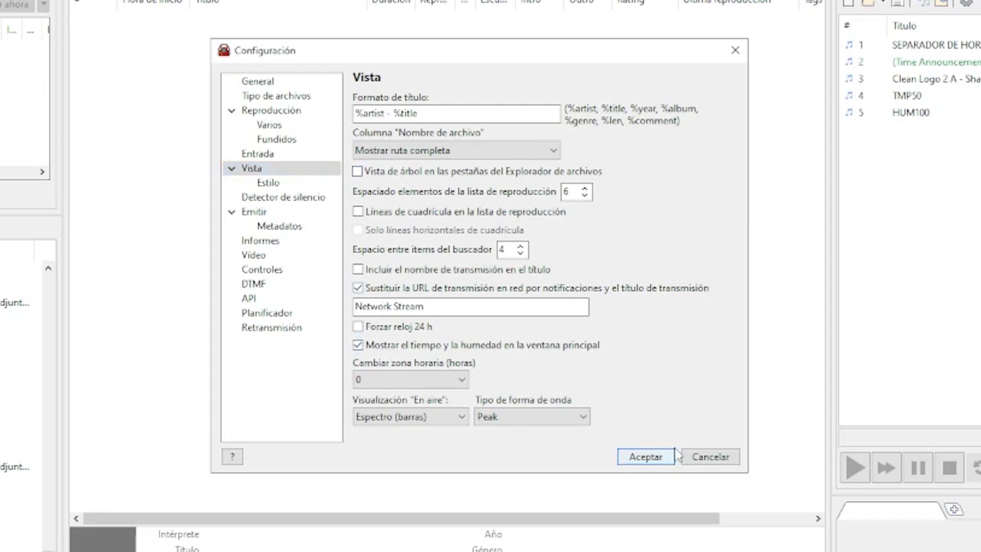
- Accept the preferences and open the saved M3U8 playlist file from the desktop's HTH folder in Notepad
{"action": "left_click", "coordinate": [645, 457]}
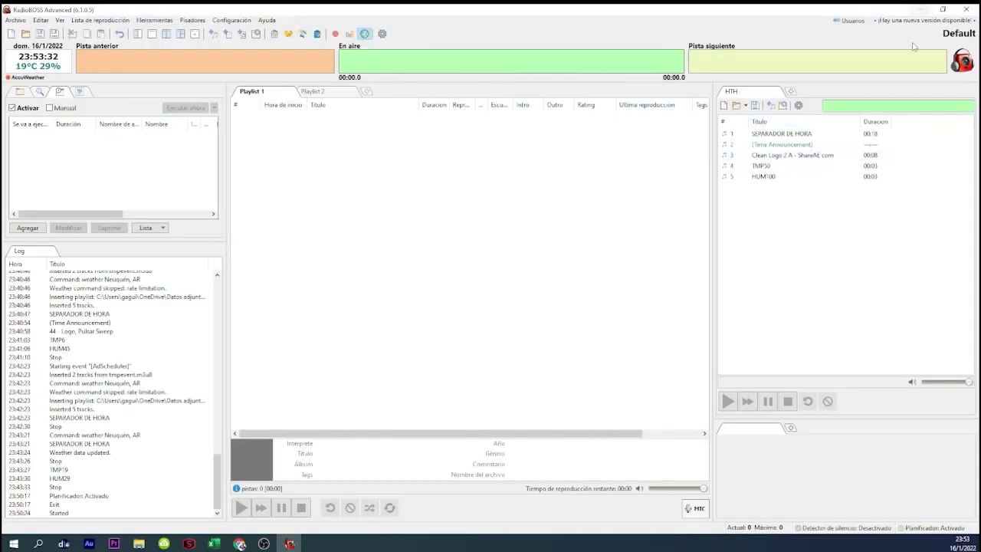
{"action": "left_click", "coordinate": [919, 8]}
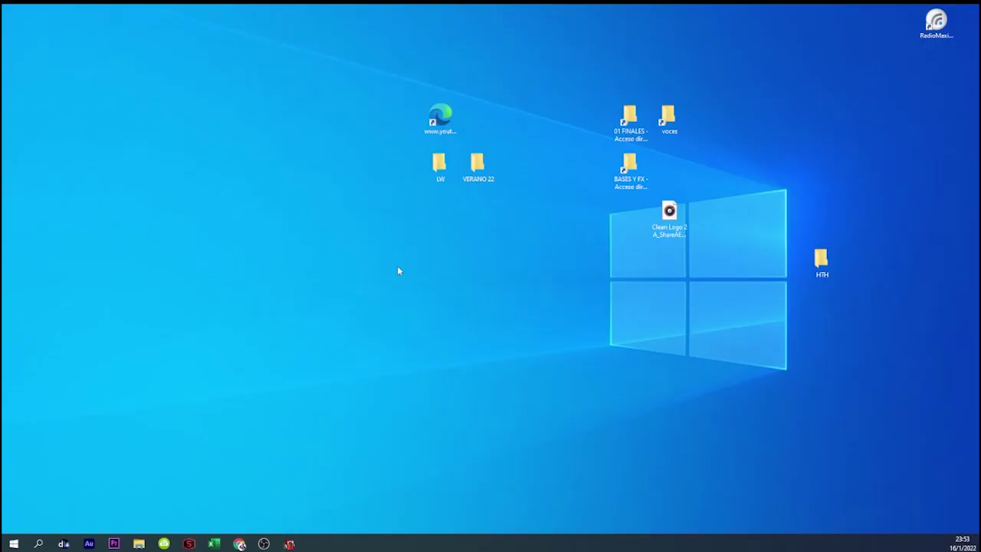
{"action": "double_click", "coordinate": [821, 265]}
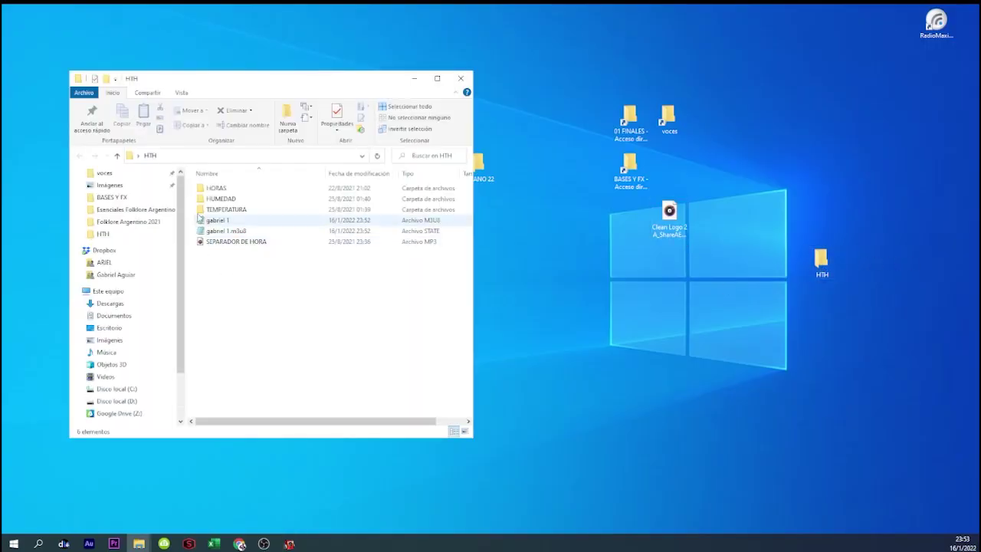
{"action": "left_click", "coordinate": [219, 224]}
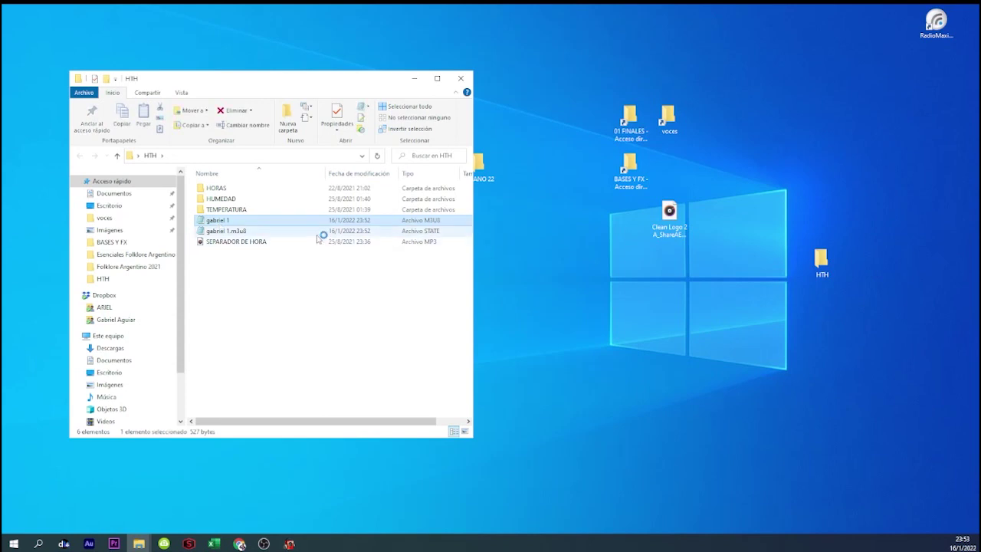
{"action": "double_click", "coordinate": [337, 221]}
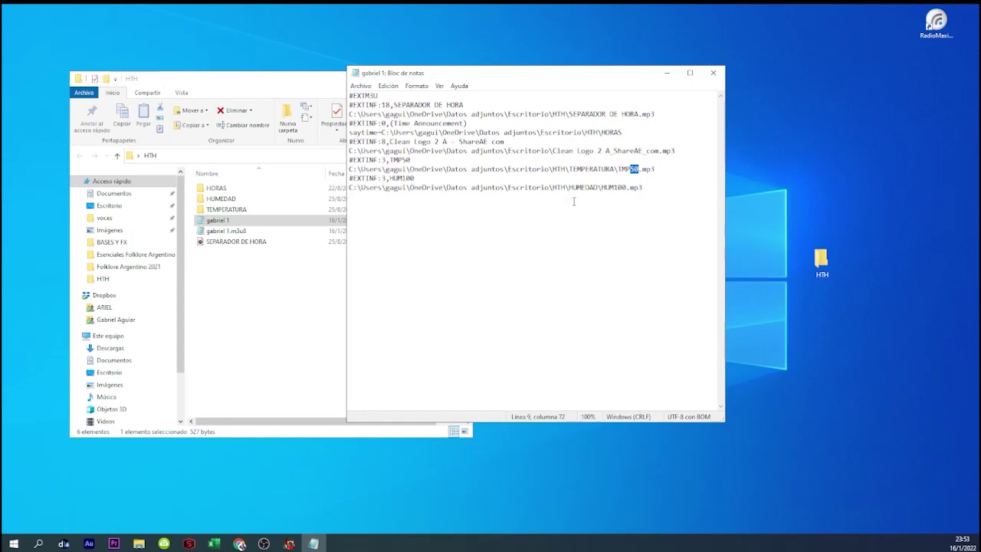
- Replace the number in the TMP50 file path with ?temp so the track reads TMP?temp.mp3
{"action": "type", "text": "?"}
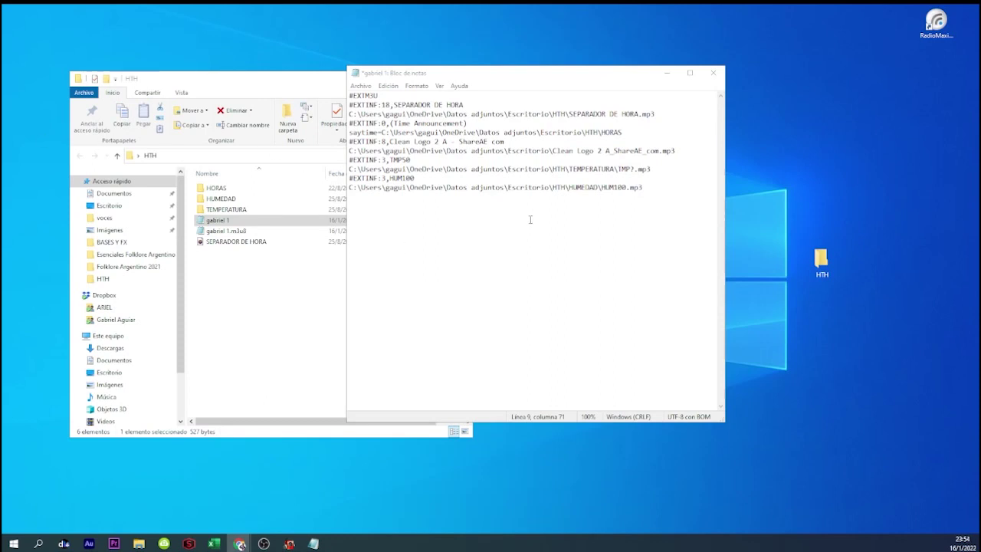
{"action": "left_click", "coordinate": [633, 169]}
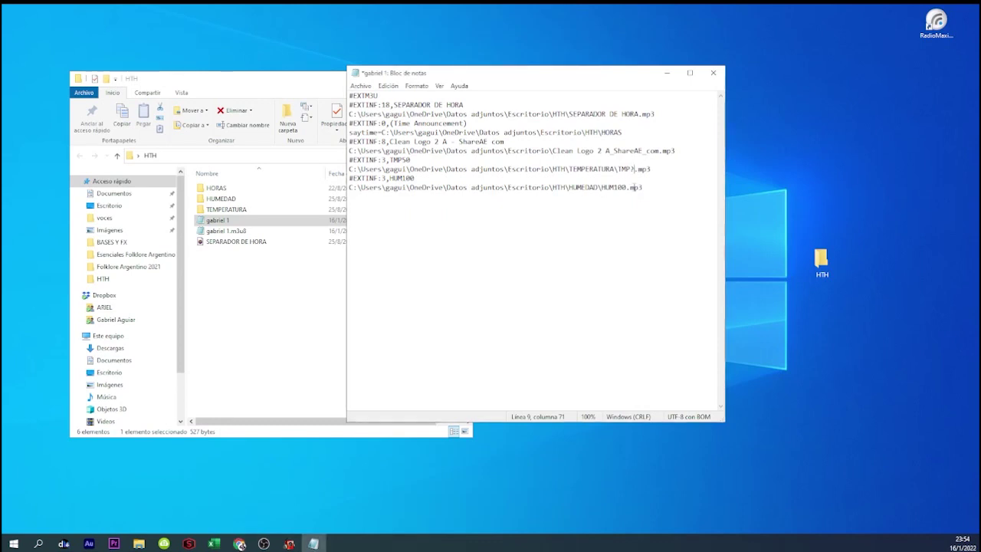
{"action": "type", "text": "temp."}
- Replace the number in the HUM100 file path with ?humidity so the track reads HUM?humidity.mp3
{"action": "left_click_drag", "start_coordinate": [627, 187], "coordinate": [618, 187]}
{"action": "left_click", "coordinate": [240, 543]}
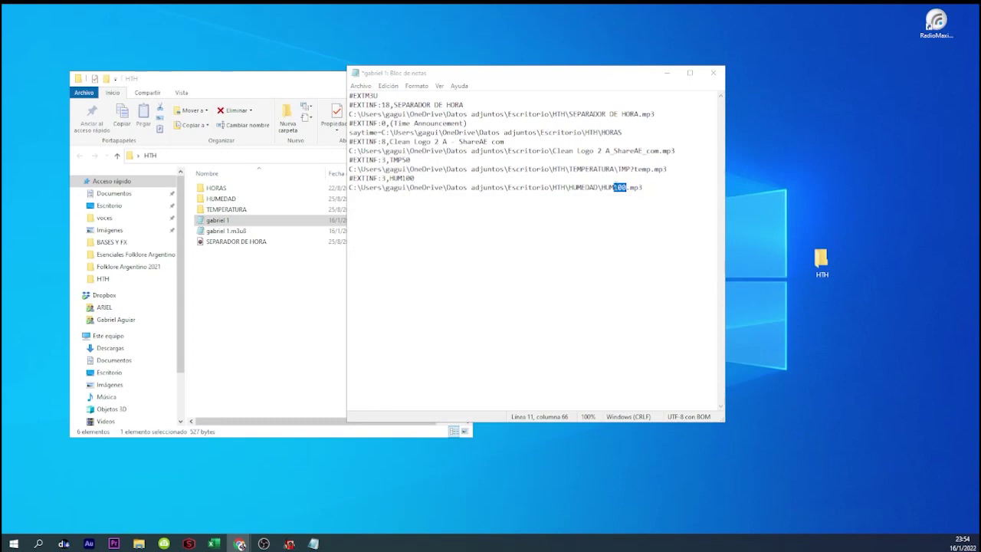
{"action": "key", "text": "alt+Tab"}
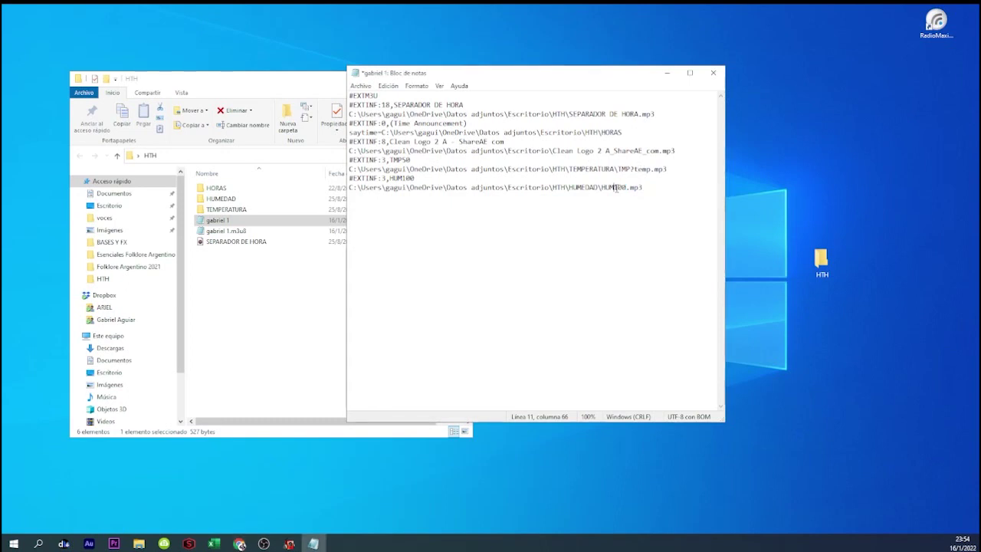
{"action": "key", "text": "shift+Right"}
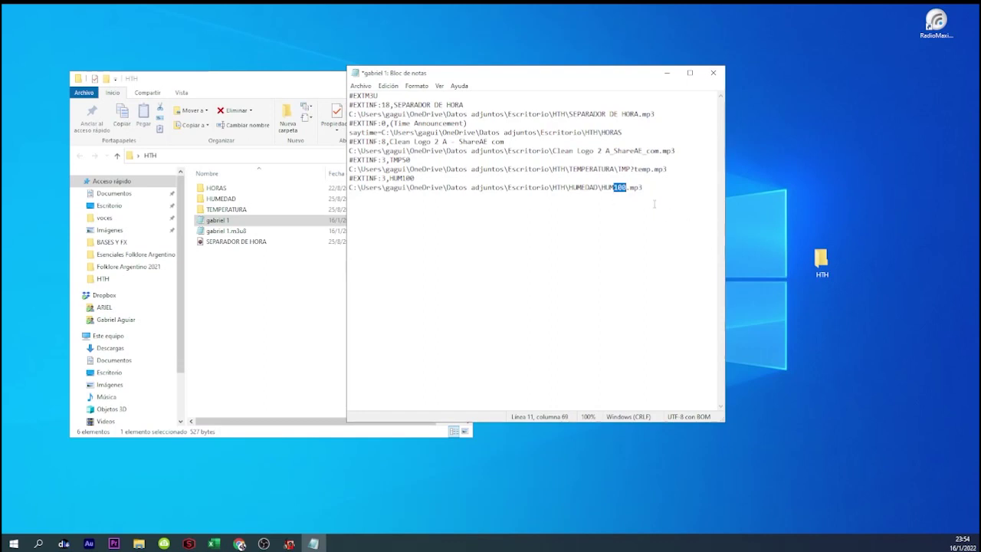
{"action": "type", "text": "?humidity"}
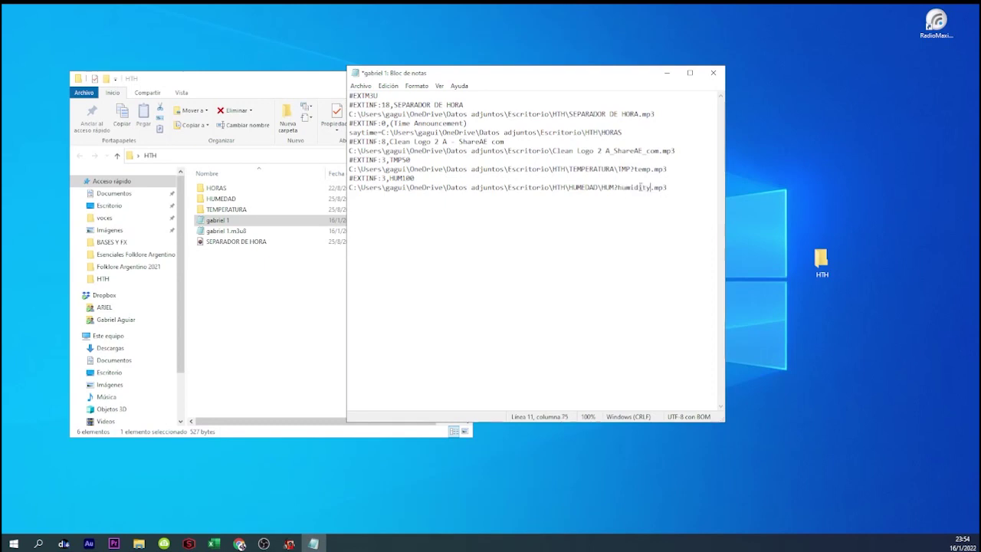
- Save the edited playlist text file under its current name
{"action": "left_click", "coordinate": [360, 85]}
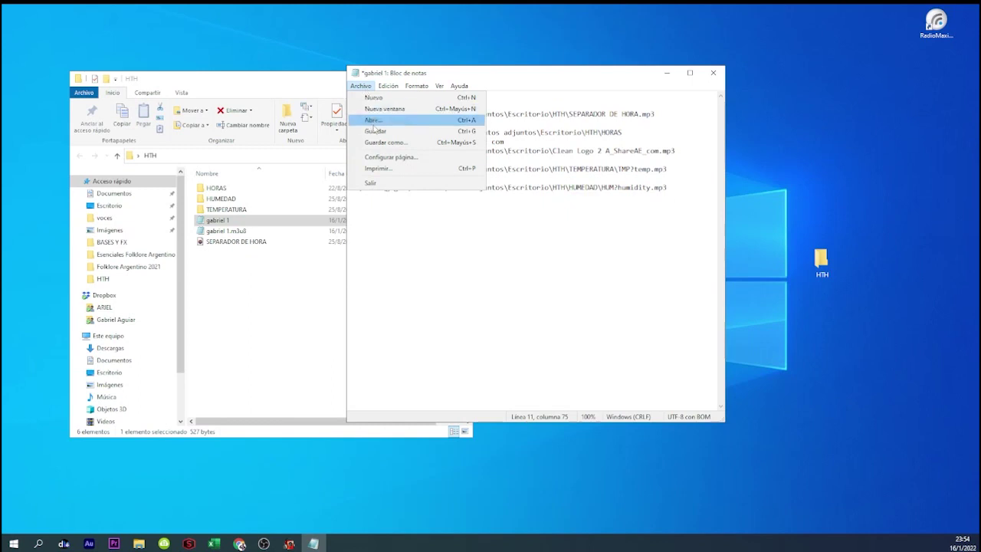
{"action": "left_click", "coordinate": [374, 128]}
{"action": "left_click", "coordinate": [360, 86]}
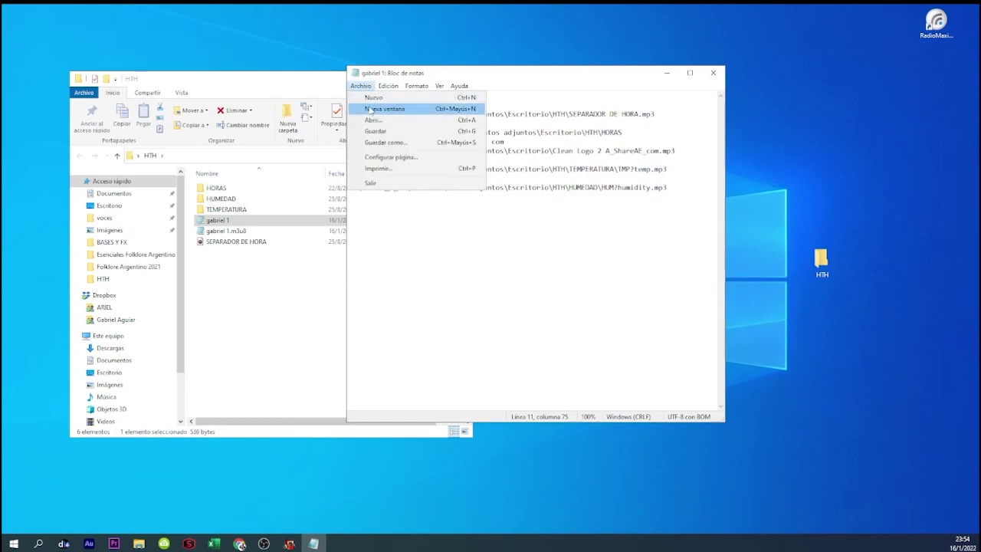
{"action": "left_click", "coordinate": [618, 78]}
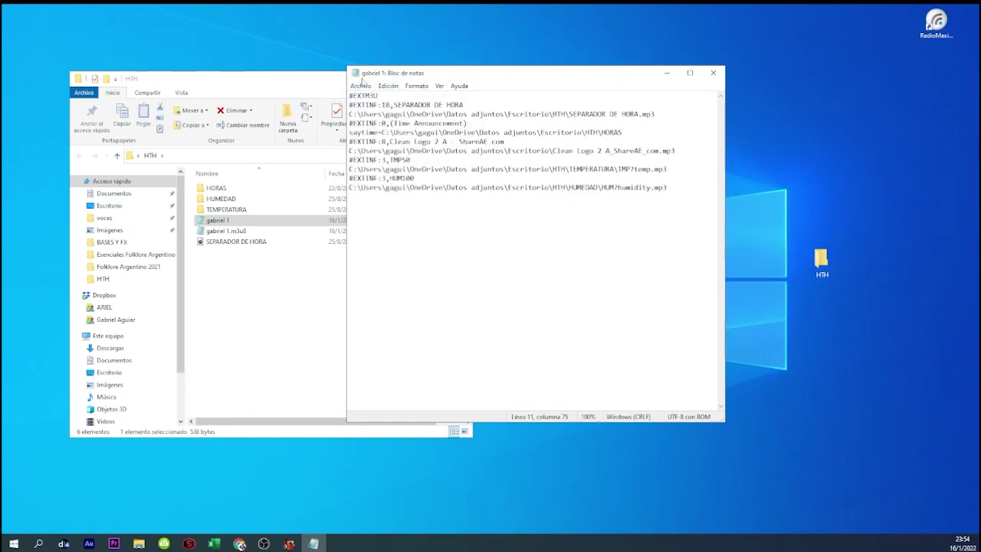
- Save the text over the existing .m3u8 state file in the HTH folder, listing all file types, and close the file and folder windows
{"action": "left_click", "coordinate": [360, 85]}
{"action": "left_click", "coordinate": [380, 142]}
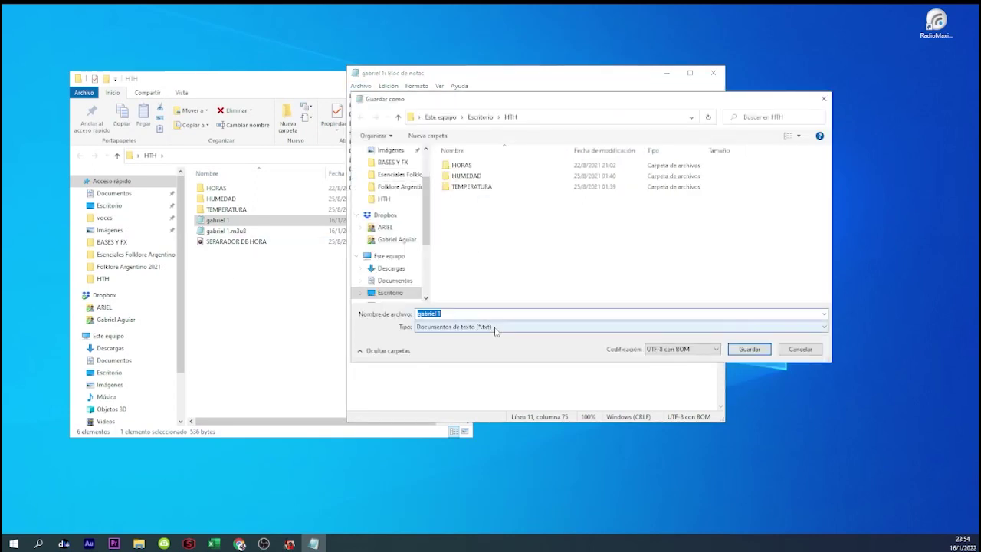
{"action": "left_click", "coordinate": [490, 326]}
{"action": "left_click", "coordinate": [487, 334]}
{"action": "double_click", "coordinate": [472, 208]}
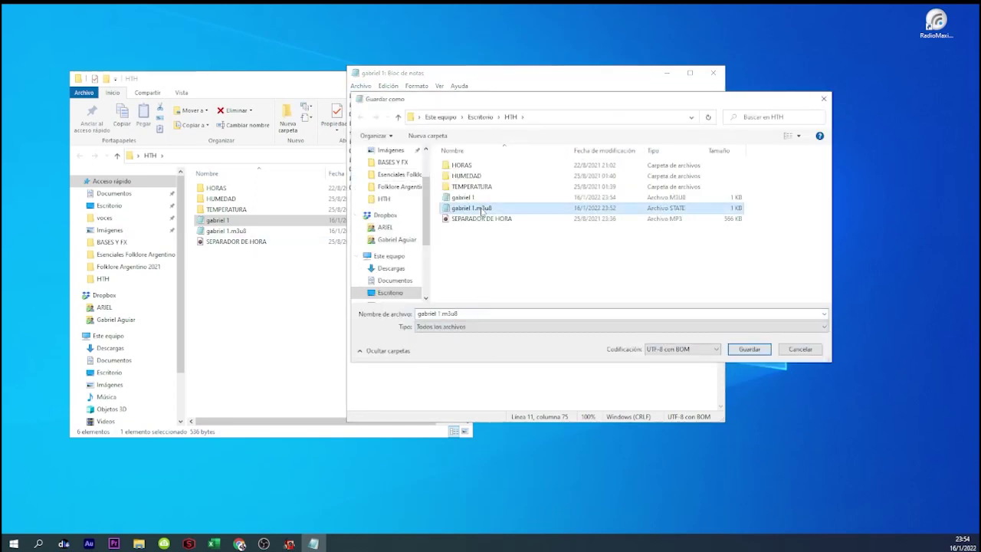
{"action": "left_click", "coordinate": [515, 275]}
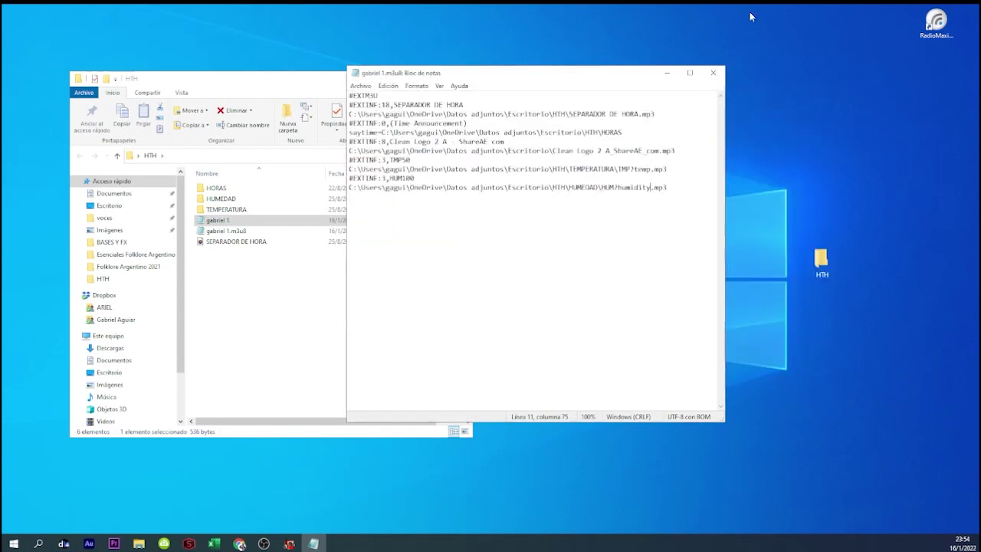
{"action": "left_click", "coordinate": [713, 72]}
{"action": "left_click", "coordinate": [462, 78]}
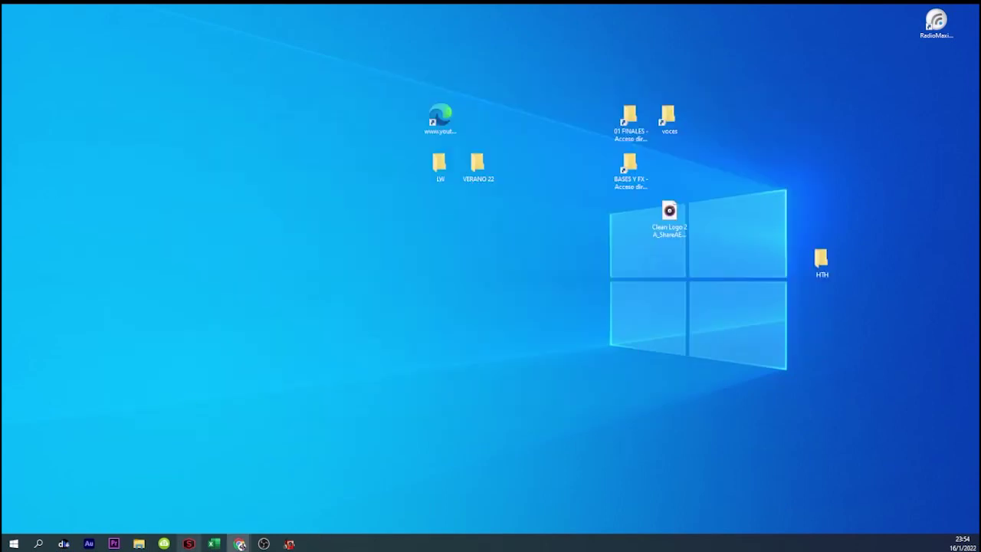
- Switch back to RadioBOSS and view the available weather data sources in the scheduler preferences
{"action": "left_click", "coordinate": [288, 544]}
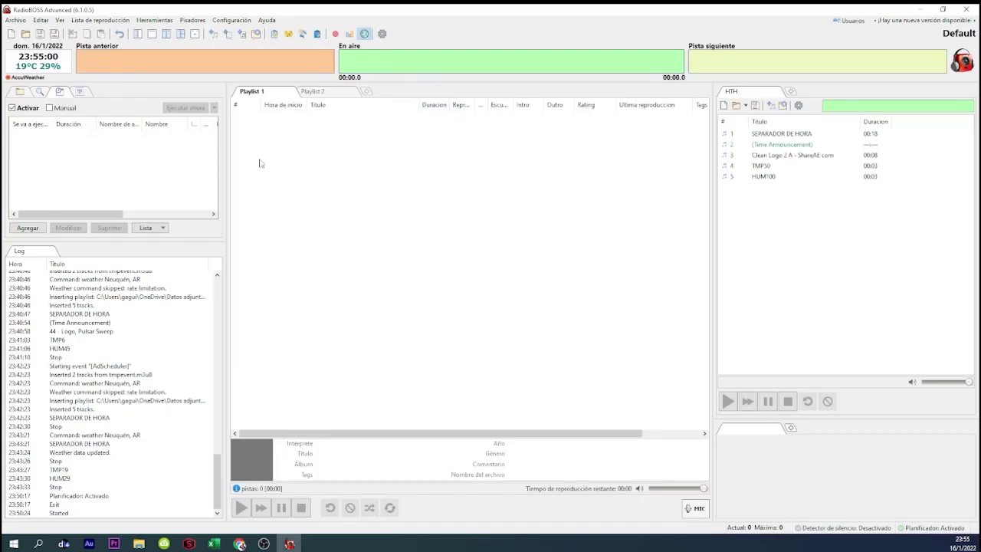
{"action": "left_click", "coordinate": [230, 20]}
{"action": "left_click", "coordinate": [341, 155]}
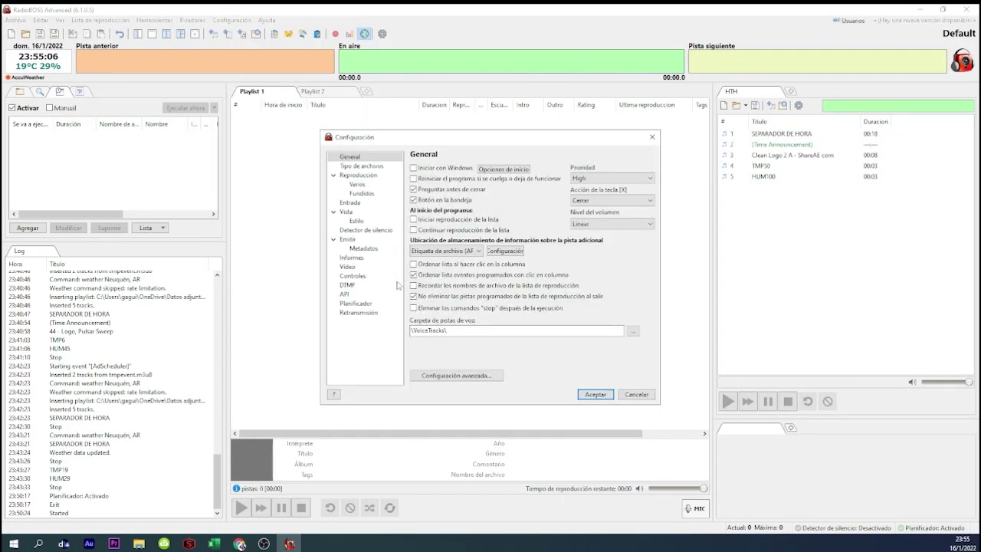
{"action": "left_click", "coordinate": [364, 311]}
{"action": "left_click", "coordinate": [364, 304]}
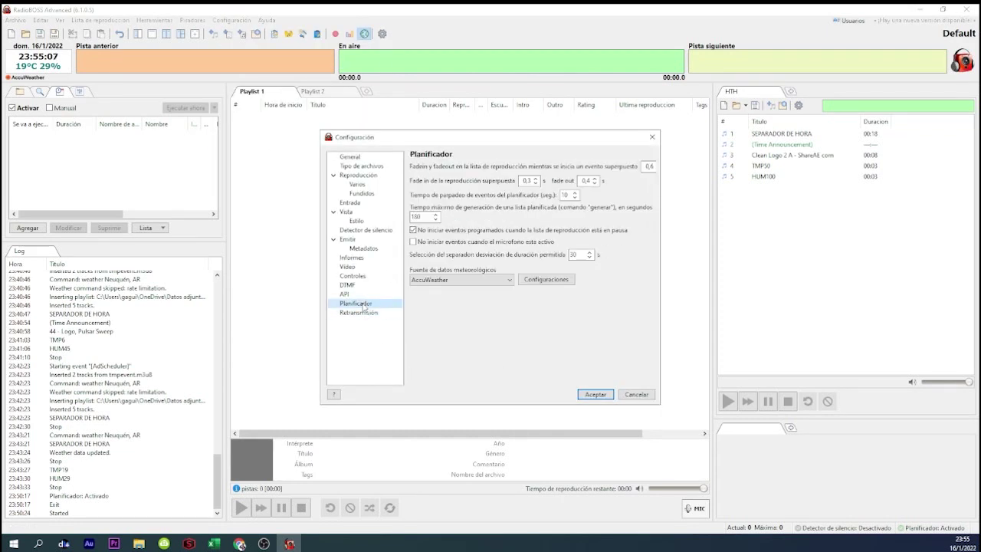
{"action": "left_click", "coordinate": [428, 282]}
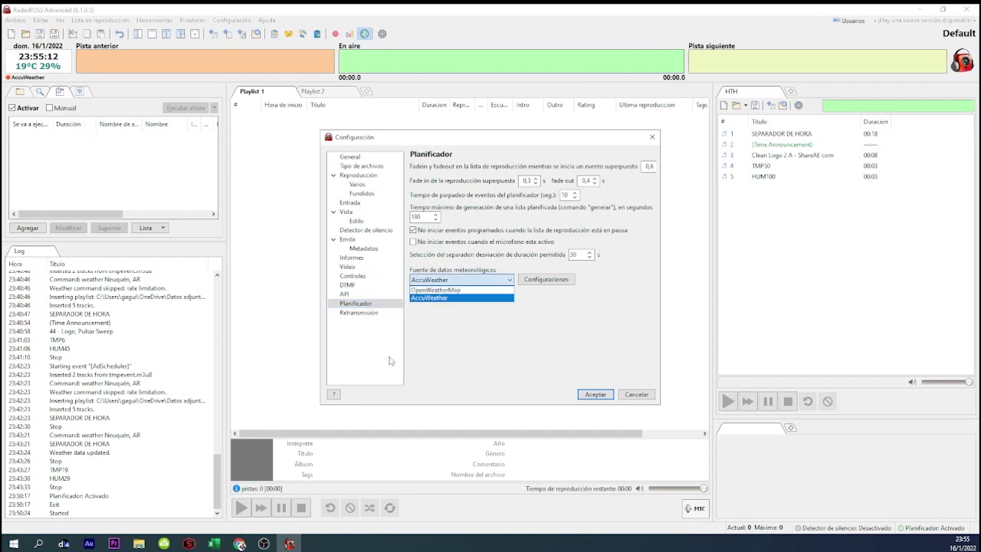
- Switch to Chrome, open the AccuWeather website and search its locations for "san" and "la ri"
{"action": "mouse_move", "coordinate": [240, 544]}
{"action": "left_click", "coordinate": [280, 501]}
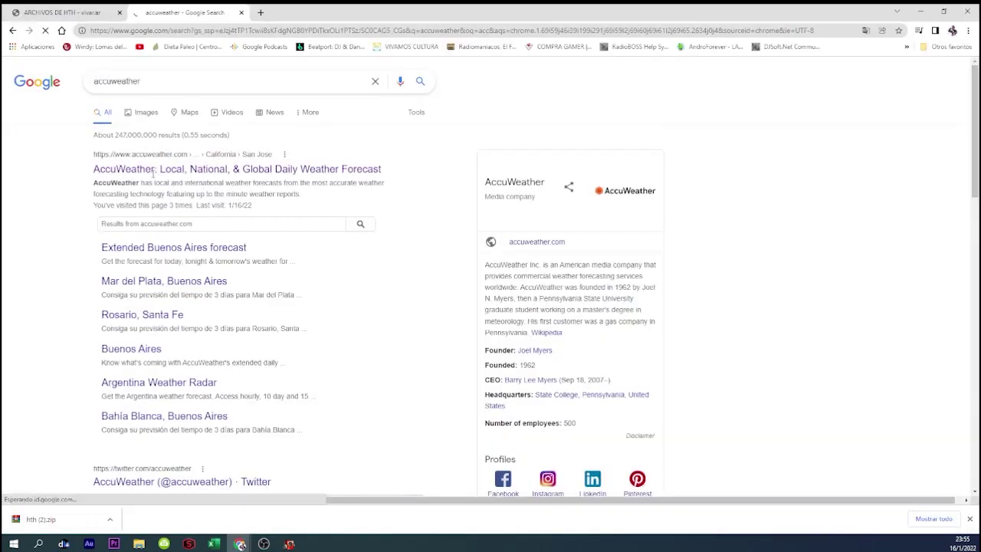
{"action": "left_click", "coordinate": [157, 165]}
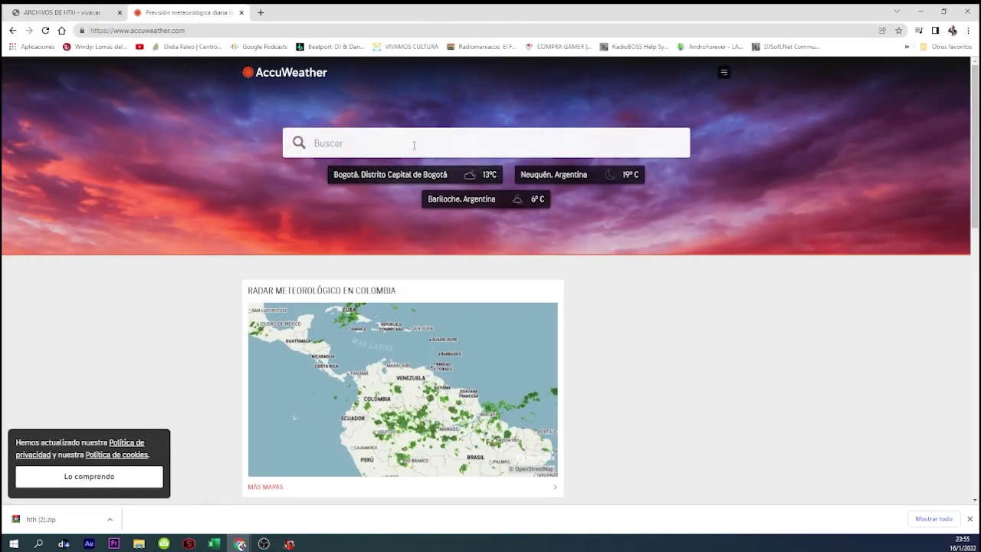
{"action": "left_click", "coordinate": [414, 146]}
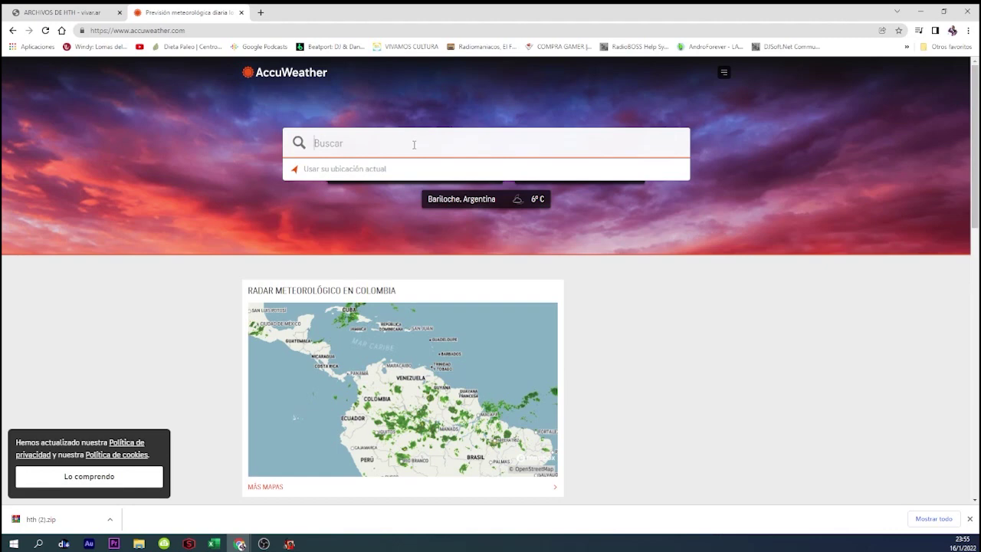
{"action": "type", "text": "san"}
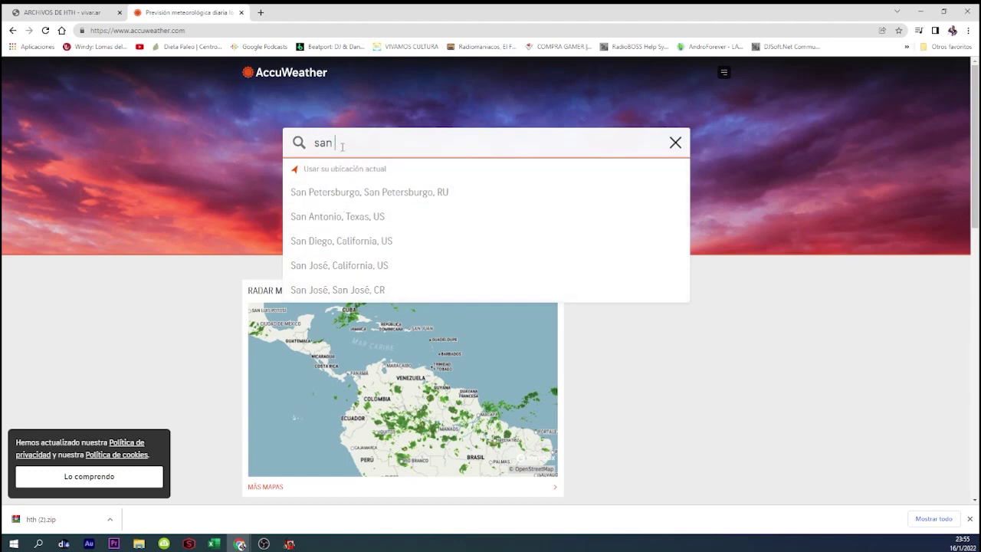
{"action": "left_click_drag", "start_coordinate": [342, 146], "coordinate": [311, 151]}
{"action": "type", "text": "la"}
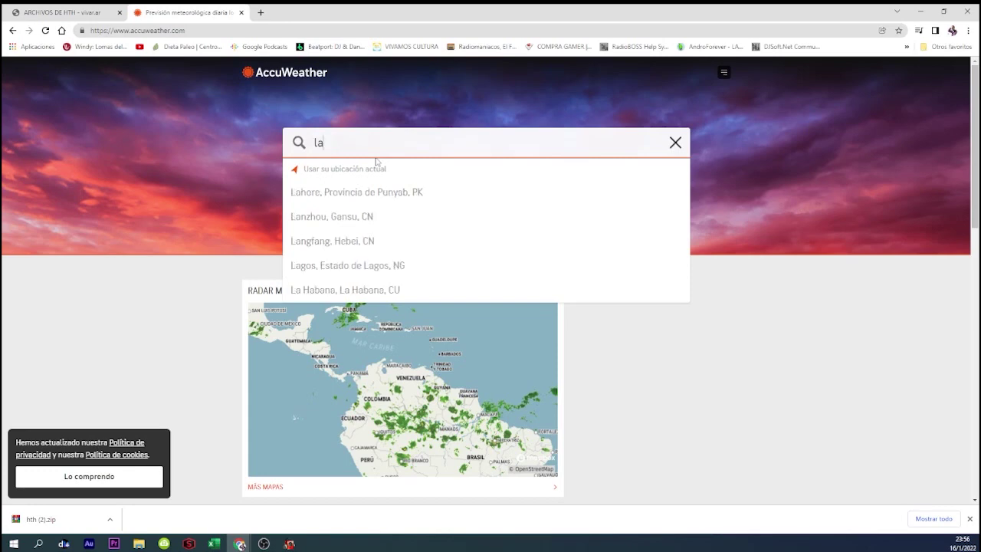
{"action": "type", "text": " ri"}
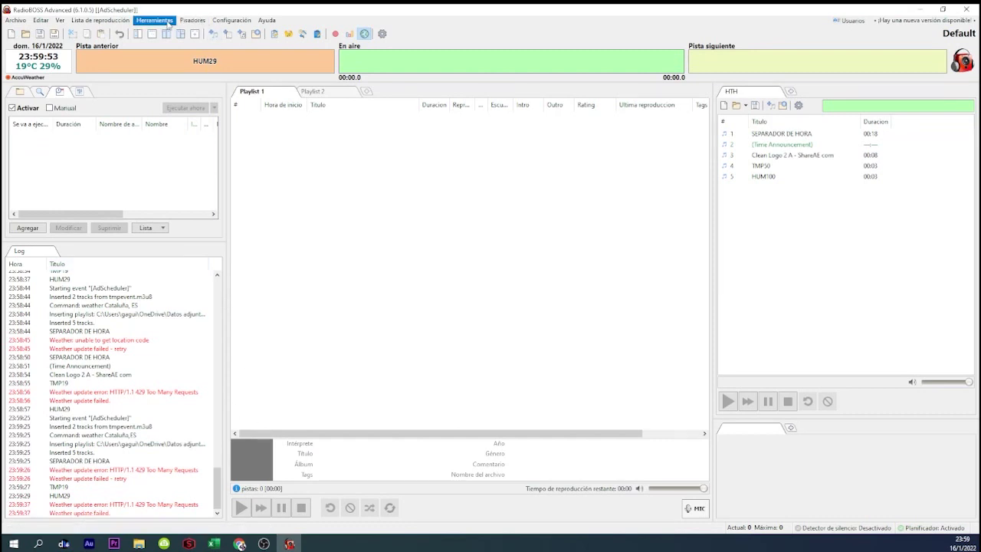
- Add a new scheduler event in RadioBOSS with the command "weather Buenos Aires, AR"
{"action": "left_click", "coordinate": [27, 228]}
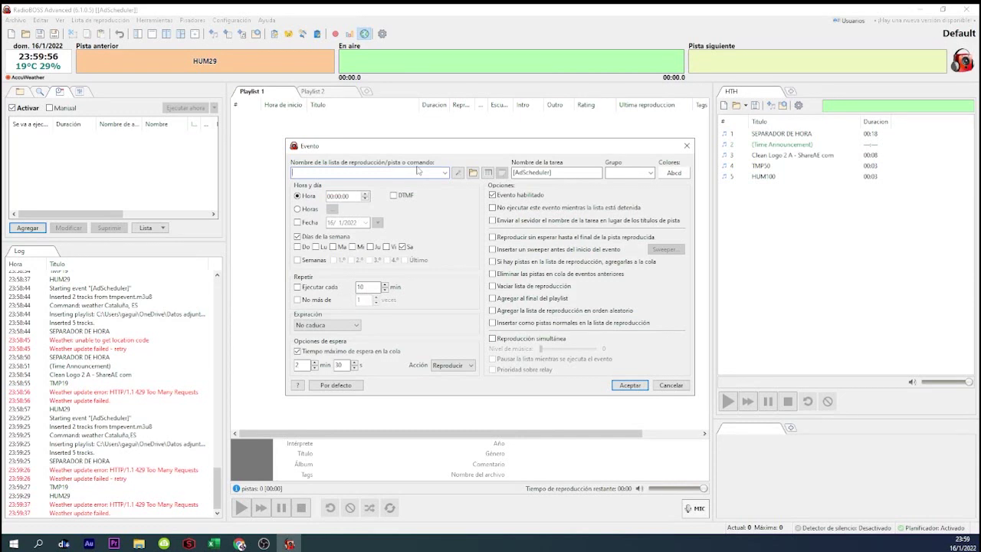
{"action": "type", "text": "wh"}
{"action": "type", "text": "w"}
{"action": "type", "text": "eather"}
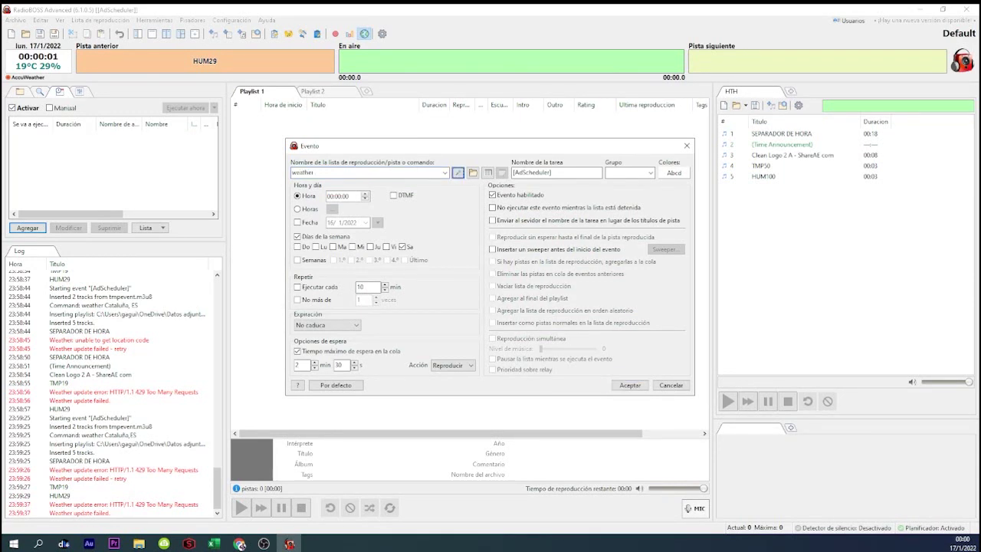
{"action": "left_click", "coordinate": [323, 171]}
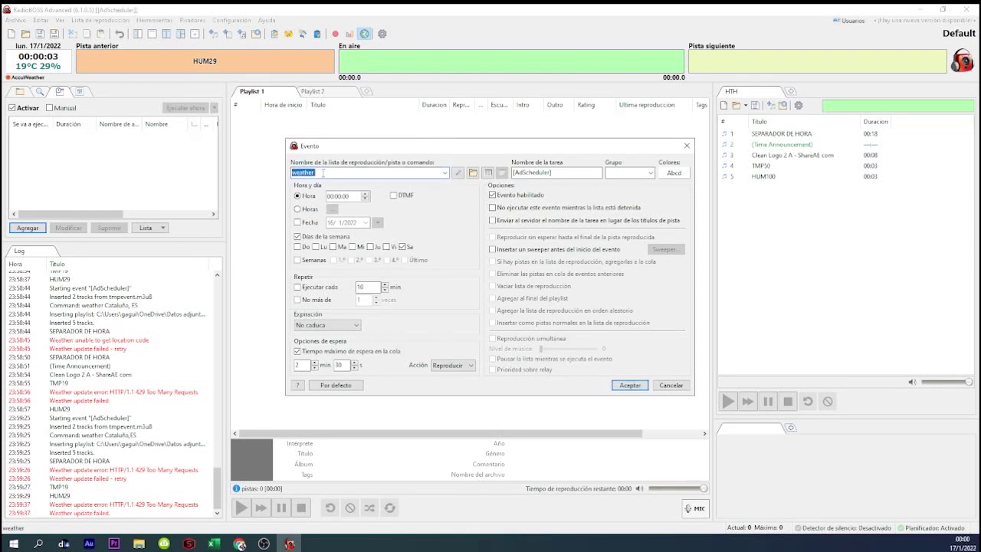
{"action": "left_click", "coordinate": [323, 171]}
{"action": "type", "text": "Buenio"}
{"action": "key", "text": "BackSpace"}
{"action": "type", "text": "os Aires,ar"}
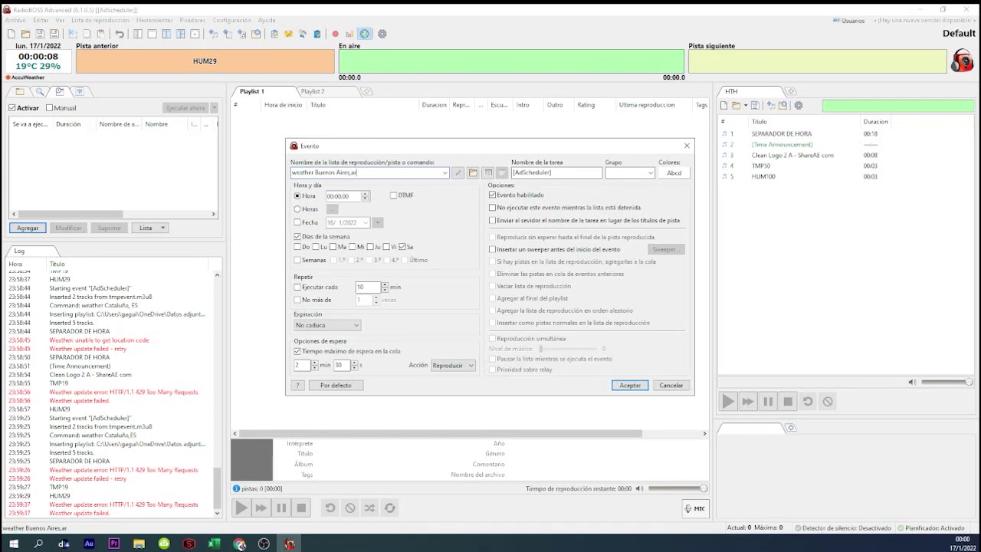
{"action": "key", "text": "BackSpace"}
{"action": "key", "text": "BackSpace"}
- Add the edited playlist file from the HTH folder as a second action of the event
{"action": "left_click", "coordinate": [487, 173]}
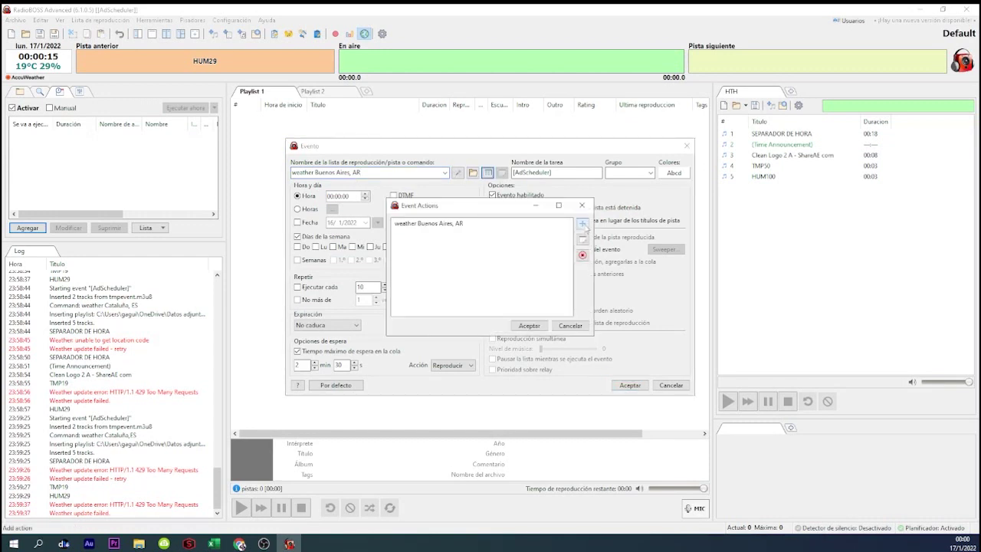
{"action": "left_click", "coordinate": [582, 223]}
{"action": "left_click", "coordinate": [609, 229]}
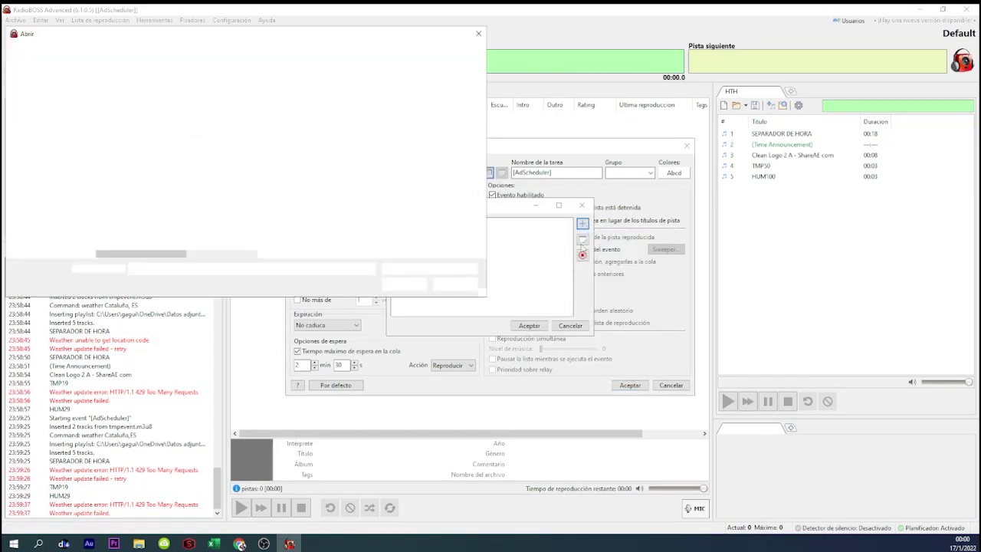
{"action": "double_click", "coordinate": [142, 133]}
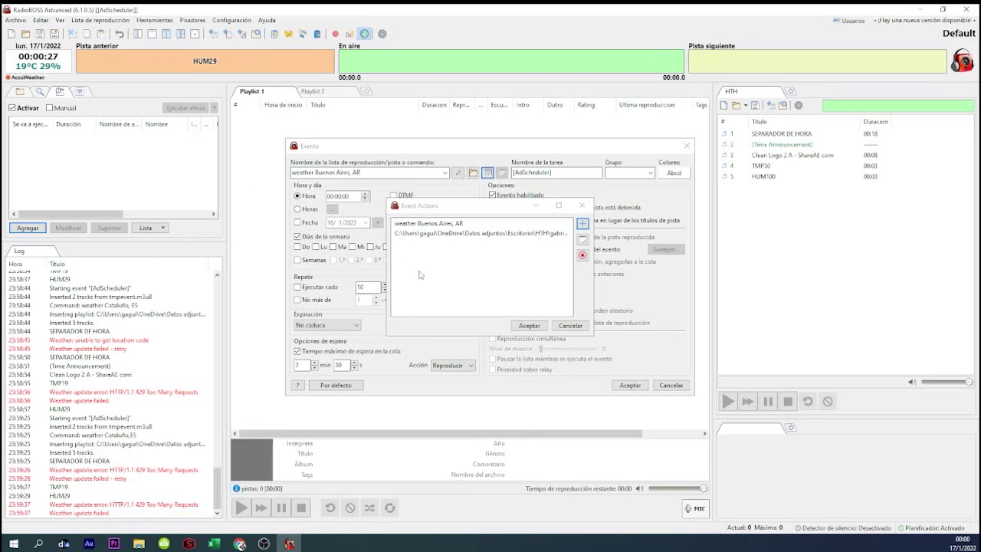
- Schedule the event at minute 15 of every hour, save it and run it immediately
{"action": "left_click", "coordinate": [538, 327]}
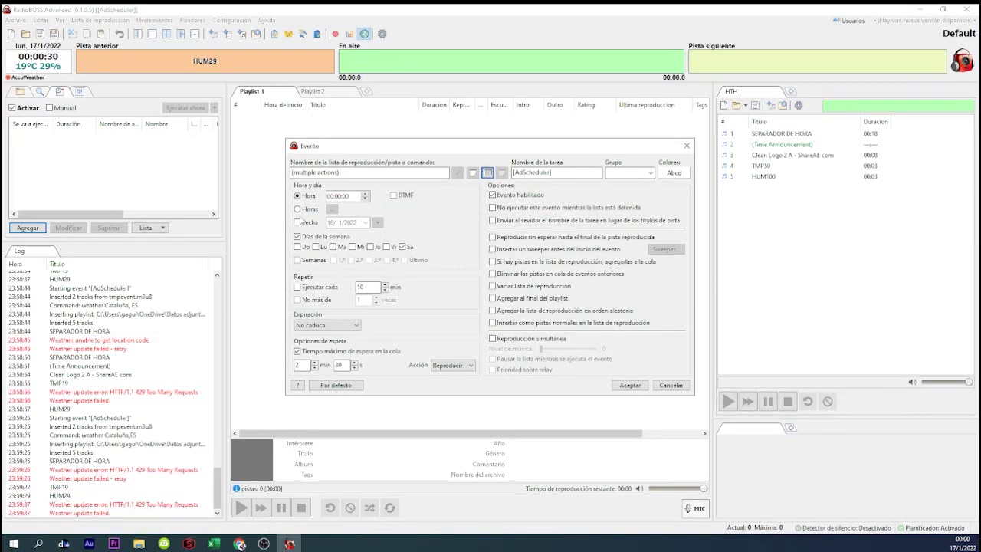
{"action": "left_click", "coordinate": [297, 208]}
{"action": "left_click", "coordinate": [332, 208]}
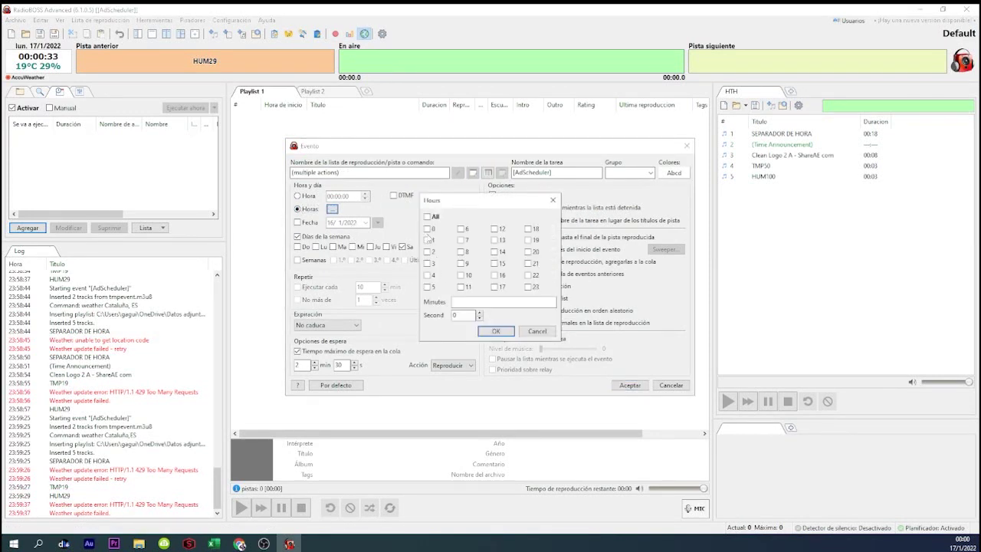
{"action": "left_click", "coordinate": [427, 217]}
{"action": "left_click", "coordinate": [464, 304]}
{"action": "type", "text": "15"}
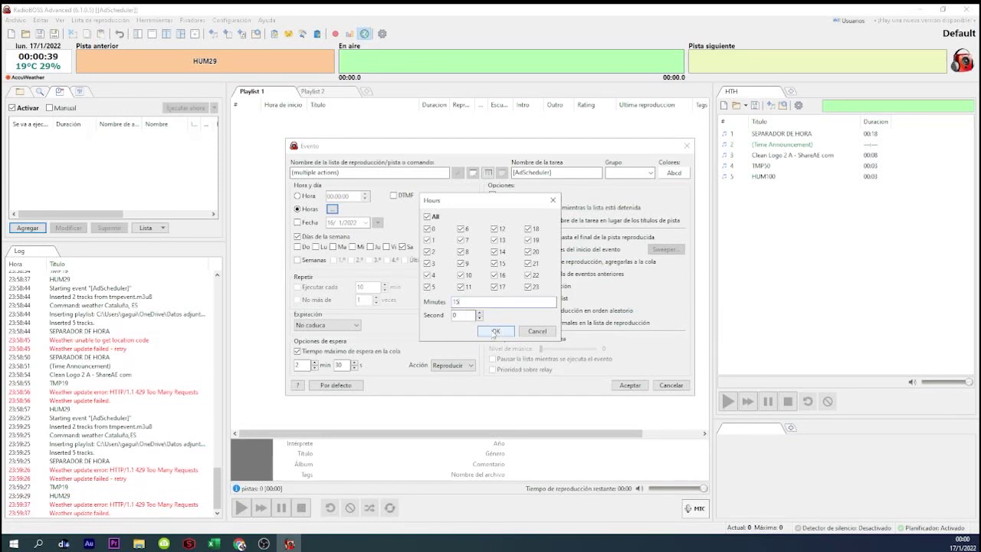
{"action": "left_click", "coordinate": [495, 331]}
{"action": "left_click", "coordinate": [630, 385]}
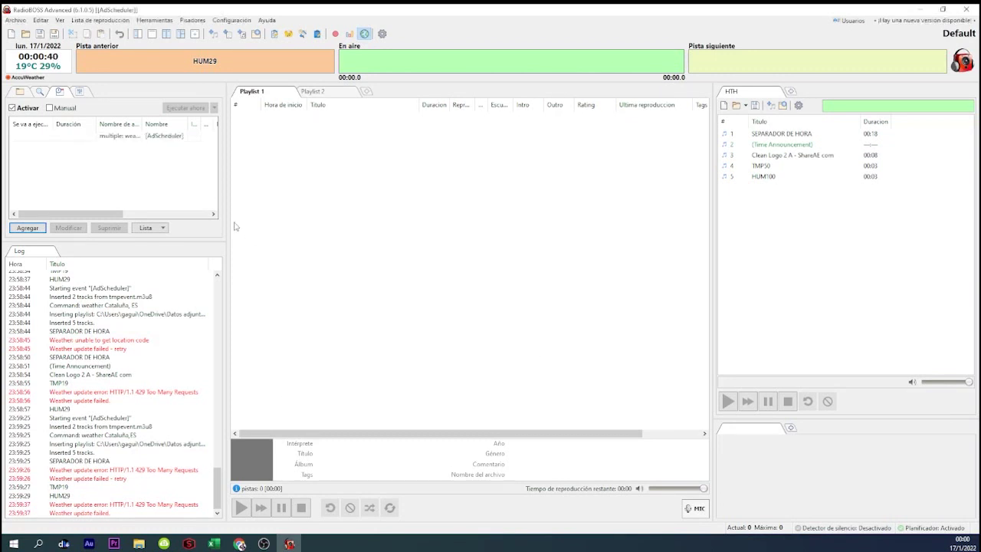
{"action": "left_click", "coordinate": [110, 138]}
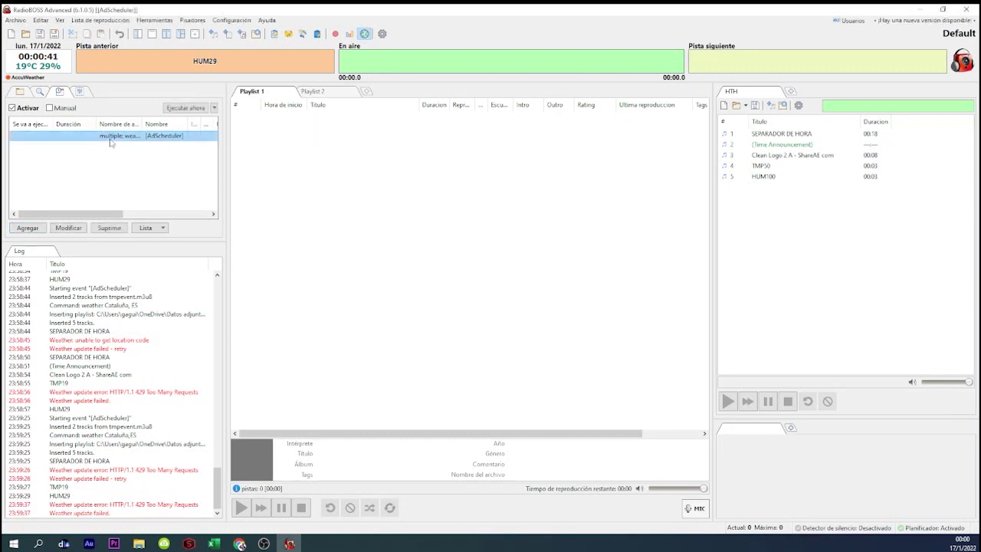
{"action": "left_click", "coordinate": [177, 110]}
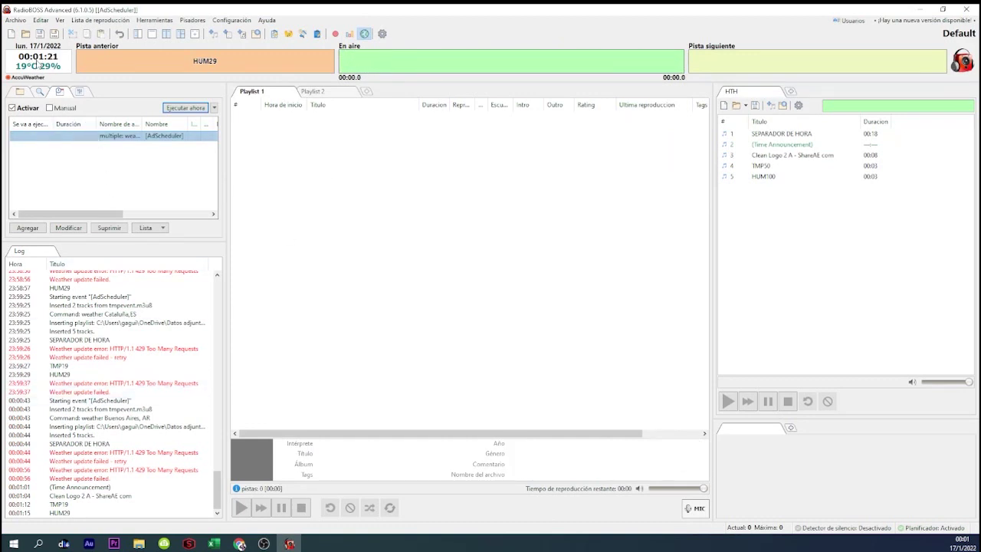
- Change the weather data source in the scheduler preferences to OpenWeatherMap
{"action": "left_click", "coordinate": [170, 20]}
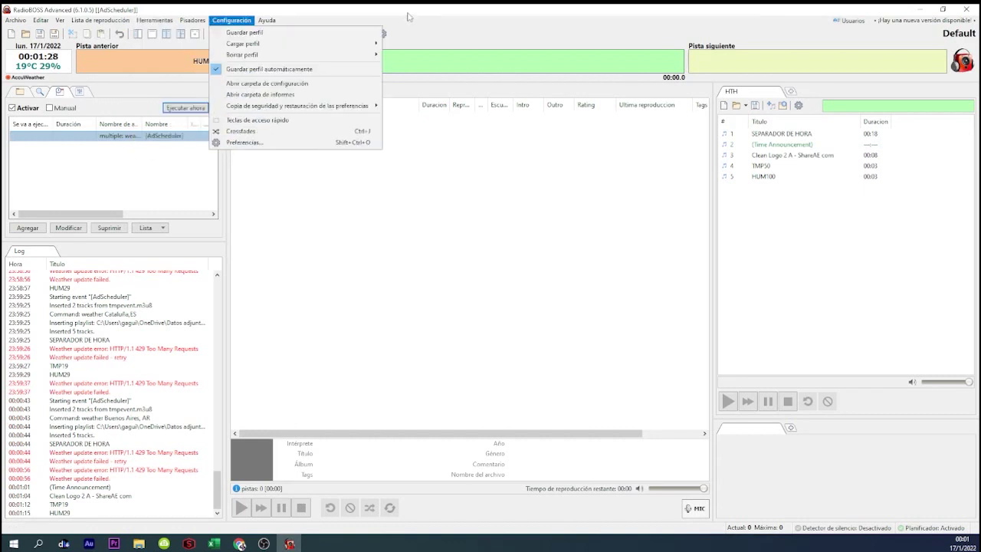
{"action": "left_click", "coordinate": [232, 20]}
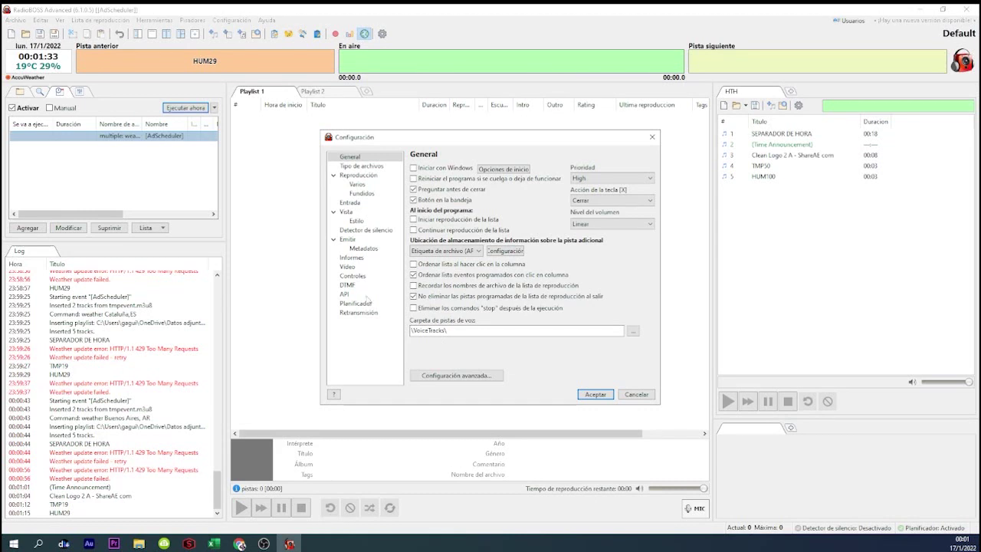
{"action": "left_click", "coordinate": [367, 302]}
{"action": "left_click", "coordinate": [360, 314]}
{"action": "left_click", "coordinate": [356, 304]}
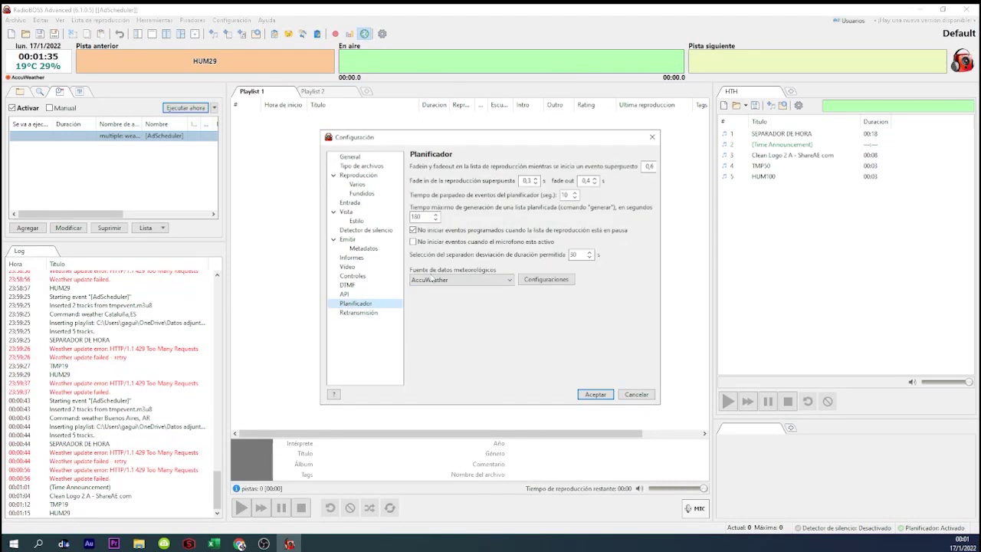
{"action": "left_click", "coordinate": [431, 279]}
{"action": "left_click", "coordinate": [456, 301]}
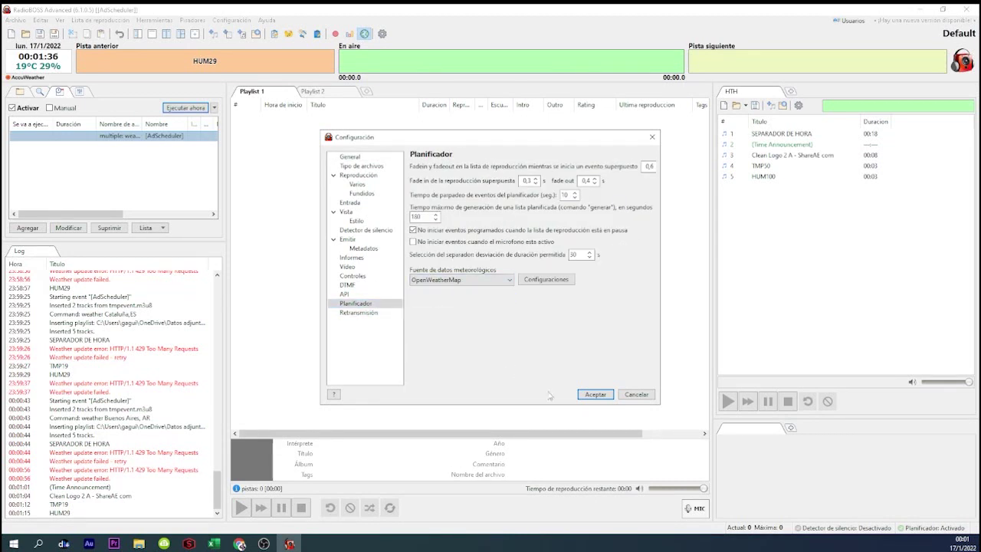
{"action": "left_click", "coordinate": [594, 394]}
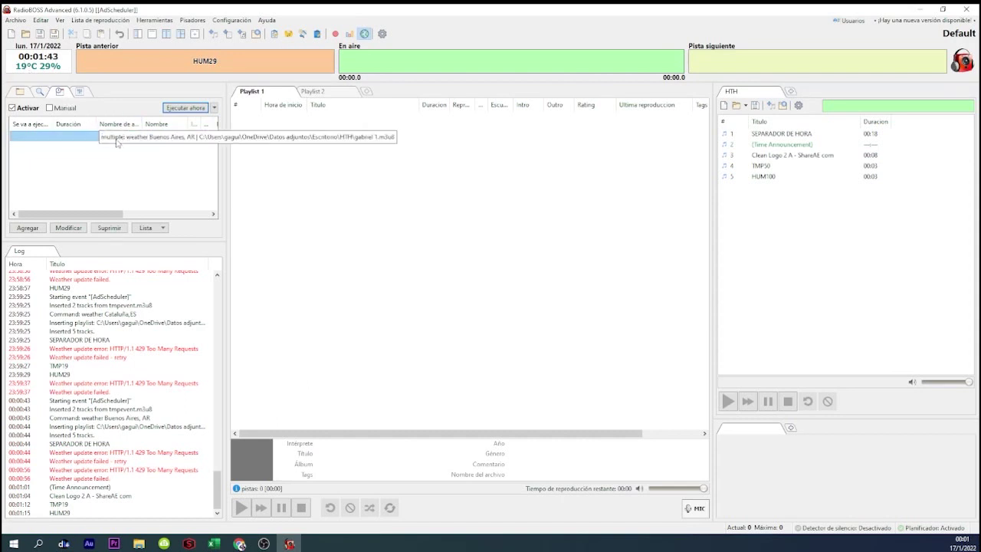
- Run the Buenos Aires weather event, check its tracks in Playlist 1 and stop playback after the announcements
{"action": "left_click", "coordinate": [185, 107]}
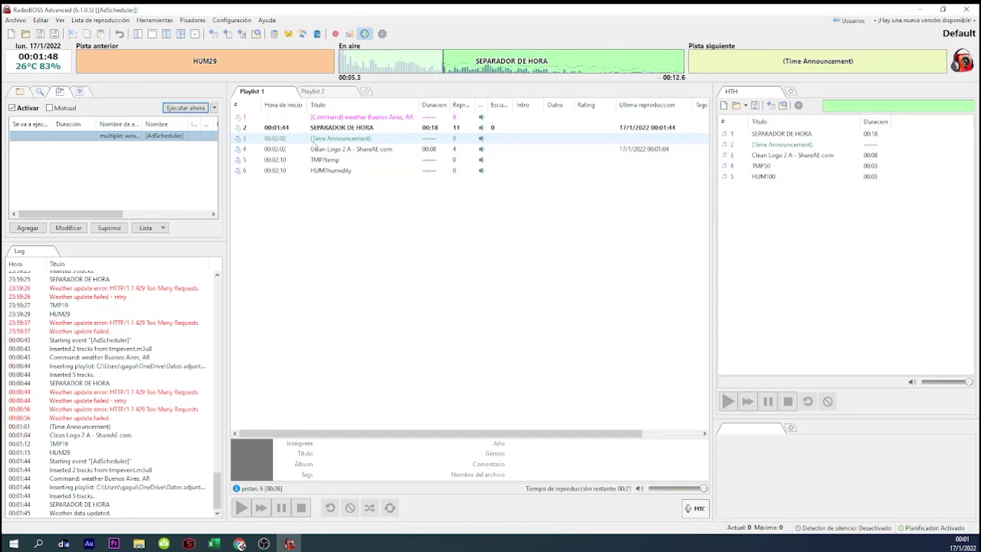
{"action": "left_click", "coordinate": [313, 141]}
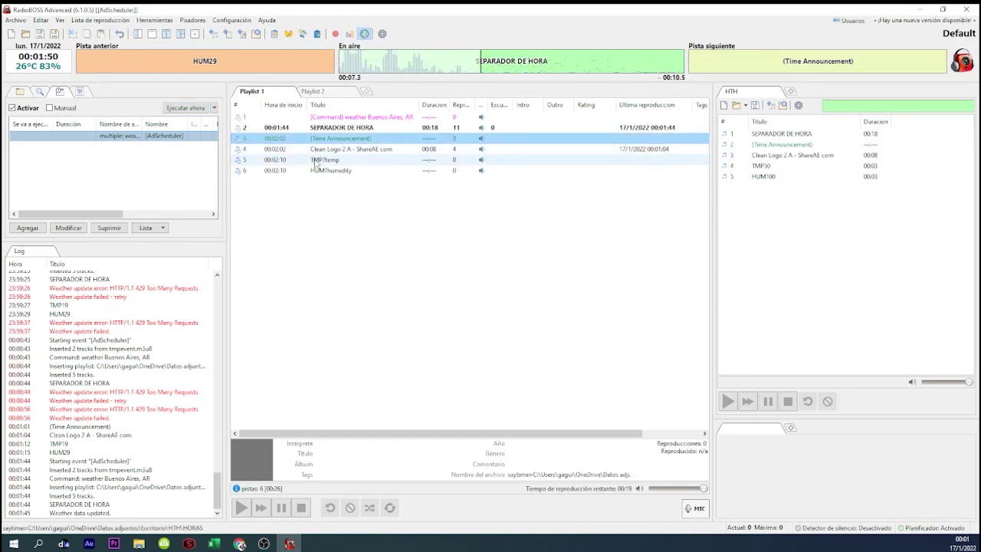
{"action": "mouse_move", "coordinate": [315, 161]}
{"action": "left_mouse_down"}
{"action": "mouse_move", "coordinate": [318, 145]}
{"action": "mouse_move", "coordinate": [323, 160]}
{"action": "left_mouse_up"}
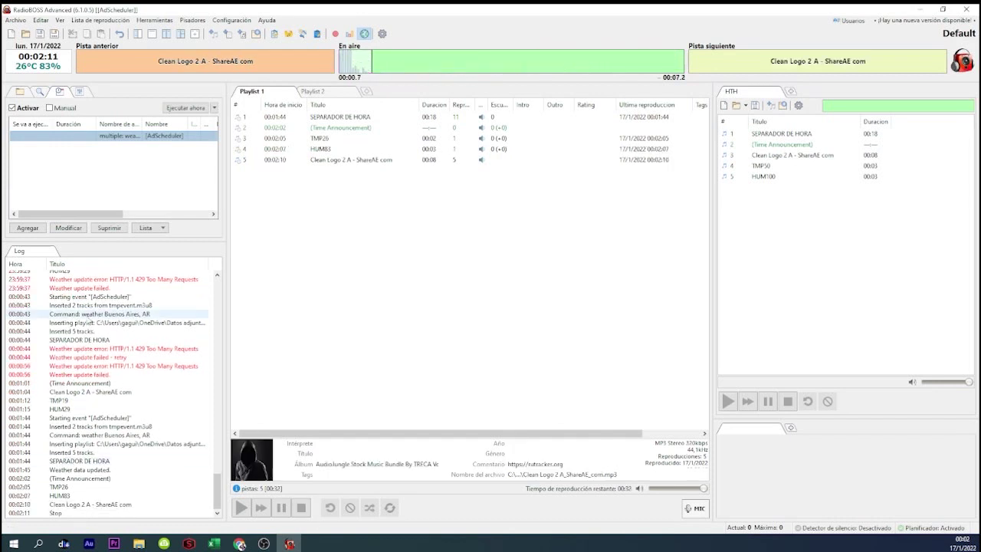
{"action": "left_click", "coordinate": [302, 508]}
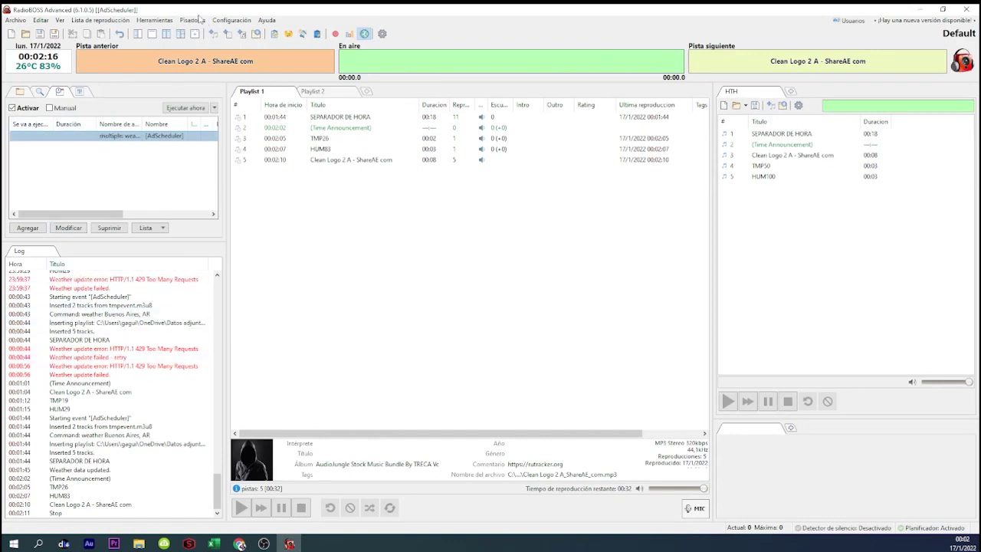
- Set the weather data source in the scheduler preferences to AccuWeather
{"action": "left_click", "coordinate": [172, 22]}
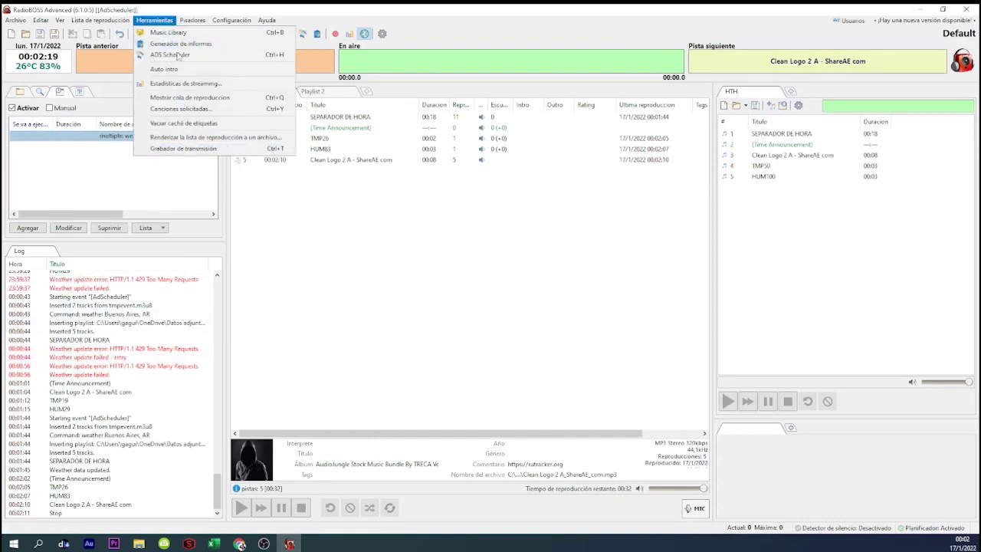
{"action": "mouse_move", "coordinate": [232, 20]}
{"action": "left_click", "coordinate": [239, 142]}
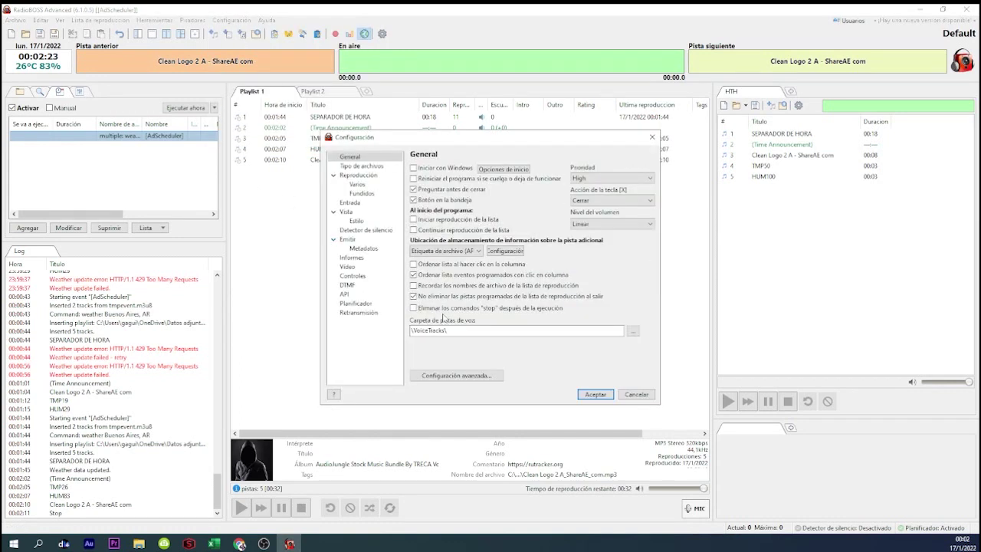
{"action": "left_click", "coordinate": [349, 304]}
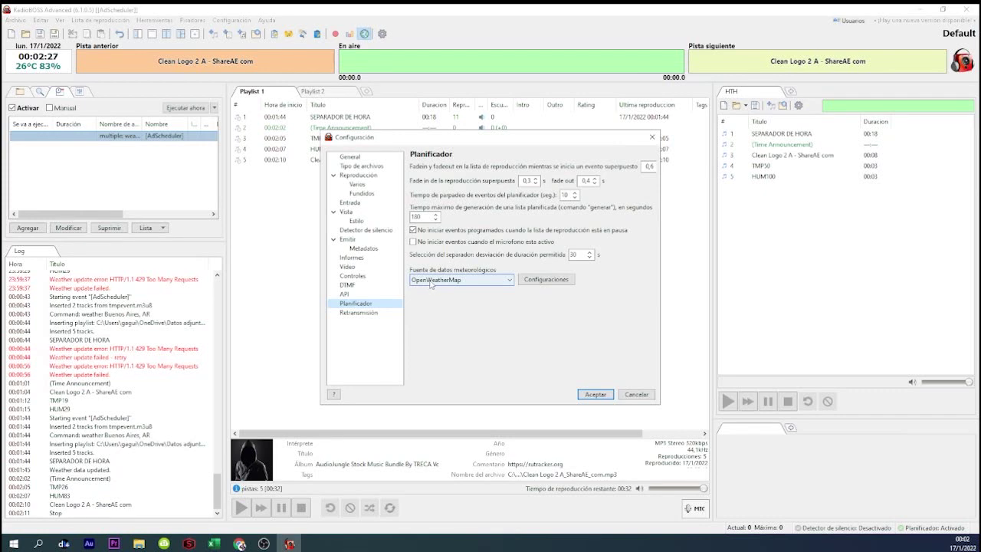
{"action": "left_click", "coordinate": [449, 281]}
{"action": "left_click", "coordinate": [441, 298]}
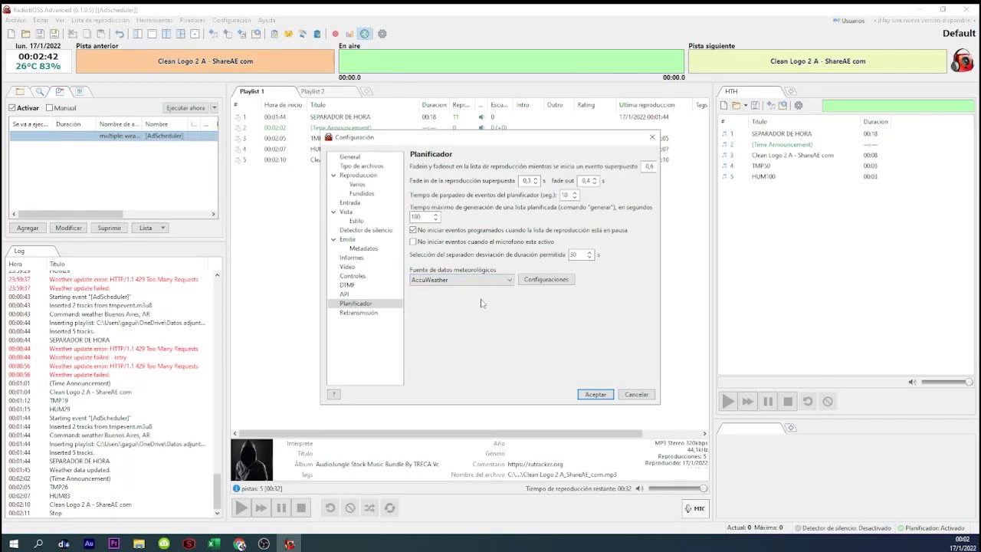
{"action": "left_click", "coordinate": [595, 394]}
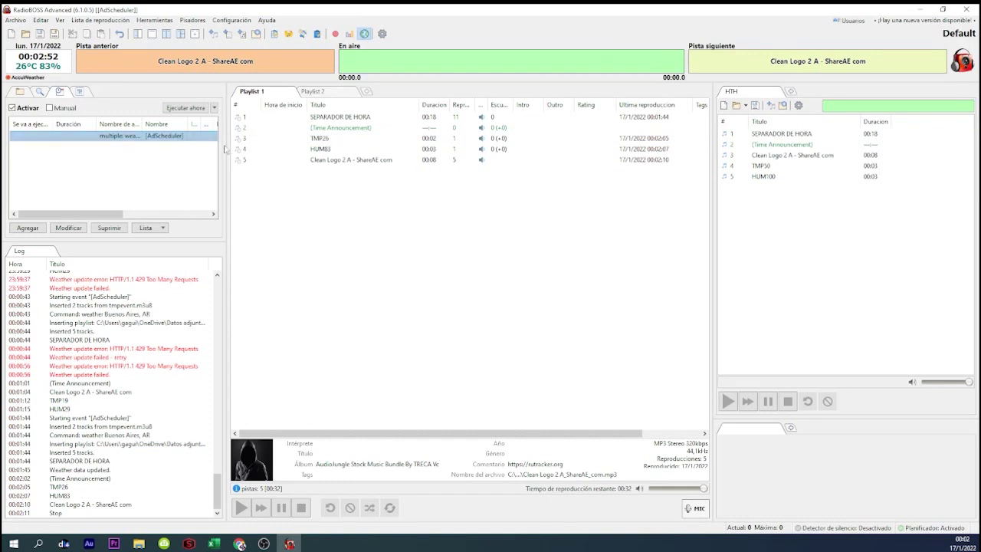
- Delete the Buenos Aires weather event from the scheduler
{"action": "double_click", "coordinate": [122, 139]}
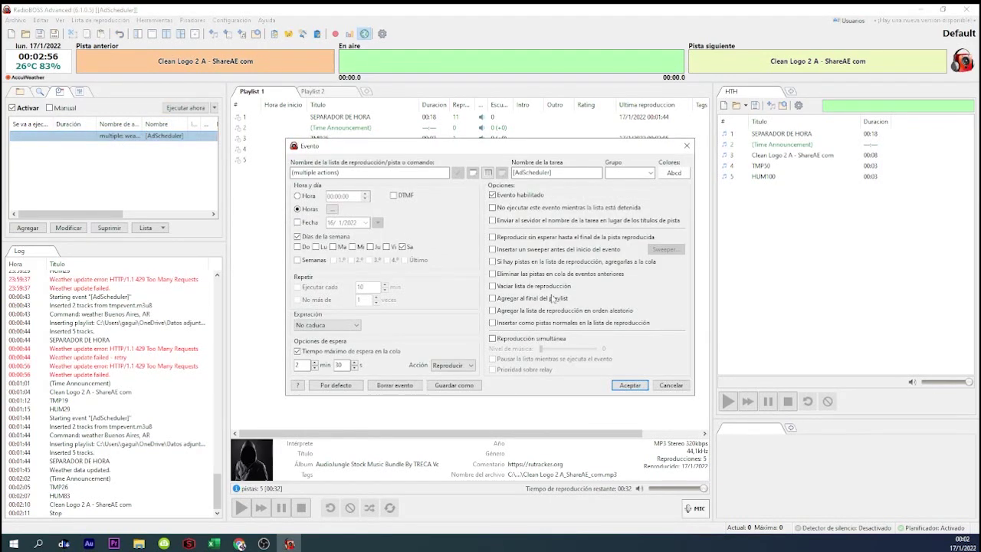
{"action": "left_click", "coordinate": [671, 385]}
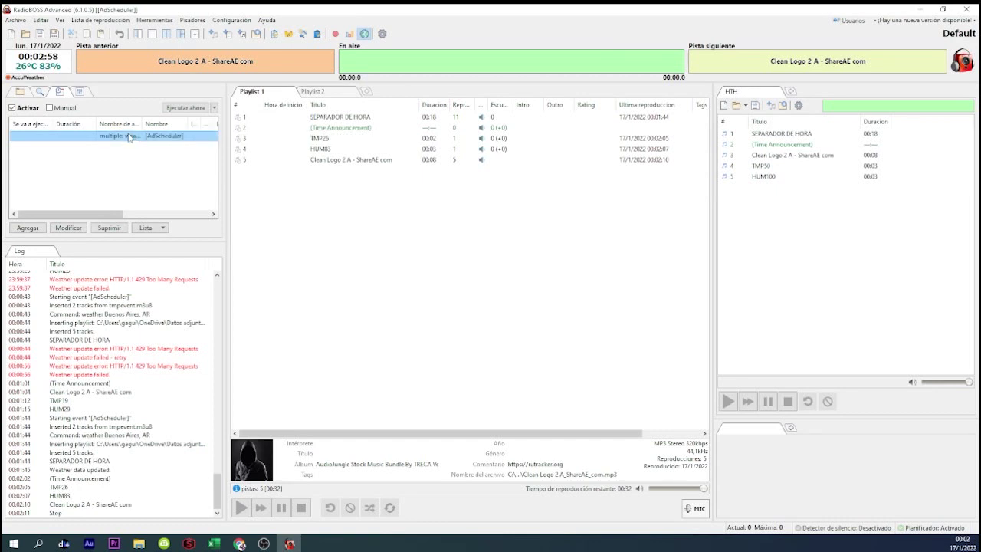
{"action": "key", "text": "Delete"}
{"action": "left_click", "coordinate": [491, 306]}
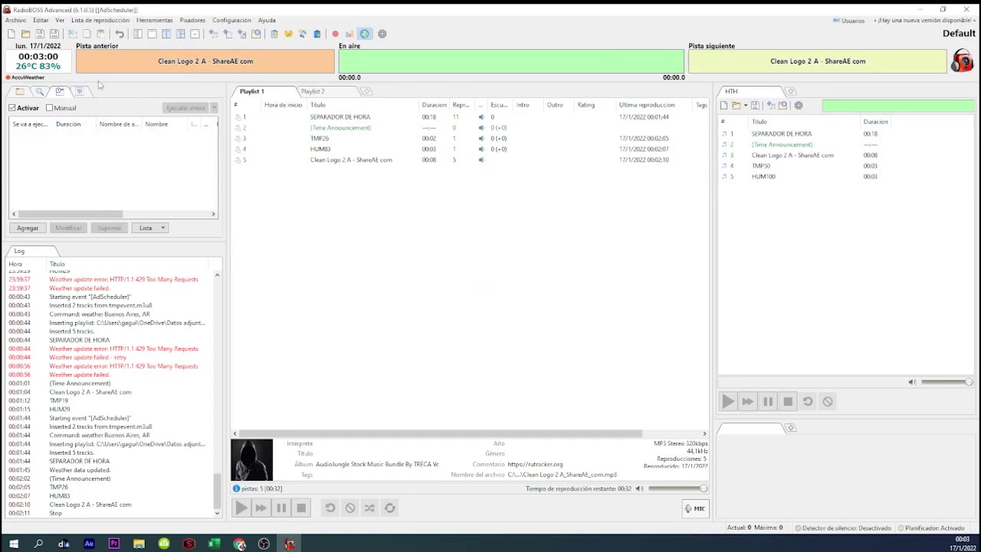
- Remove all tracks from Playlist 1
{"action": "left_click", "coordinate": [313, 121]}
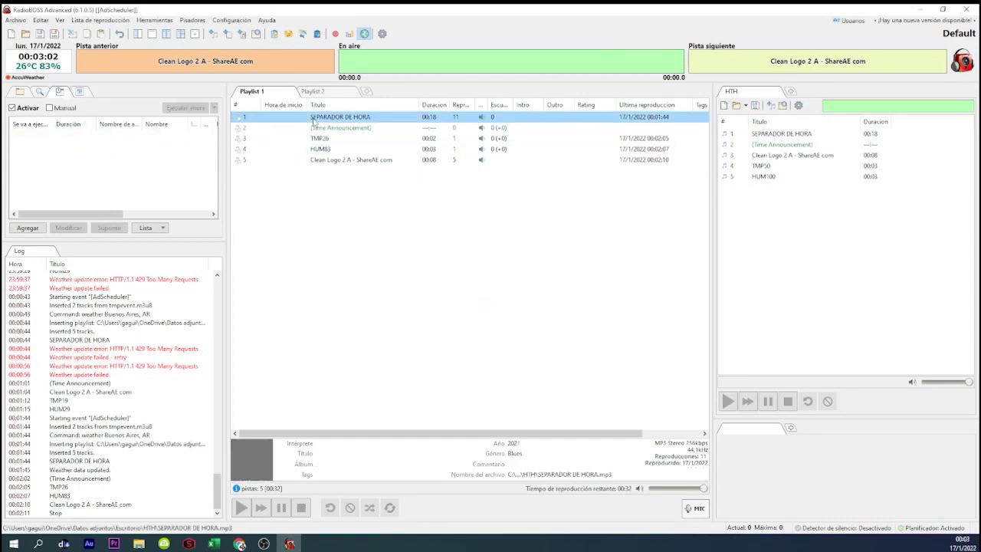
{"action": "key", "text": "Delete"}
{"action": "key", "text": "Delete"}
{"action": "key", "text": "Delete"}
{"action": "key", "text": "Delete"}
{"action": "key", "text": "Delete"}
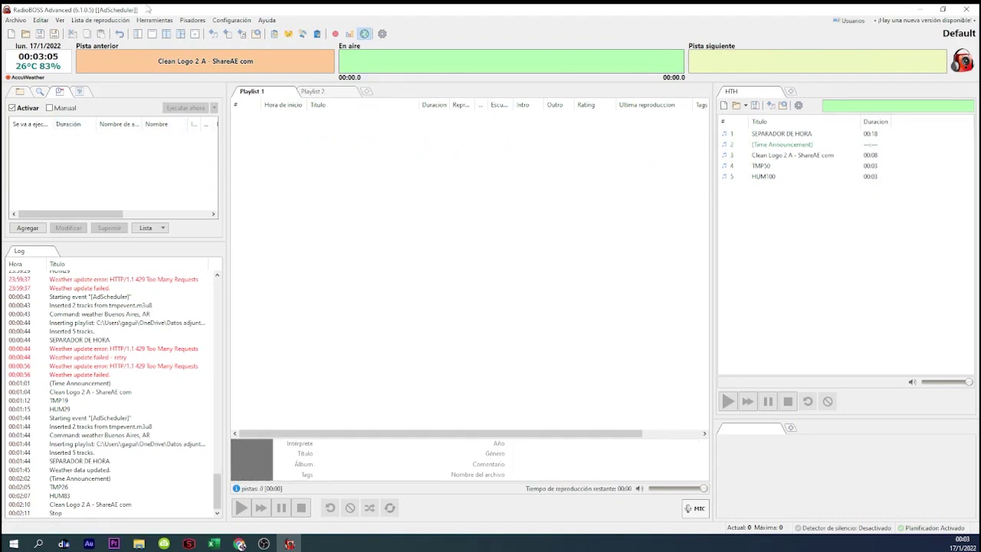
{"action": "left_click", "coordinate": [155, 20]}
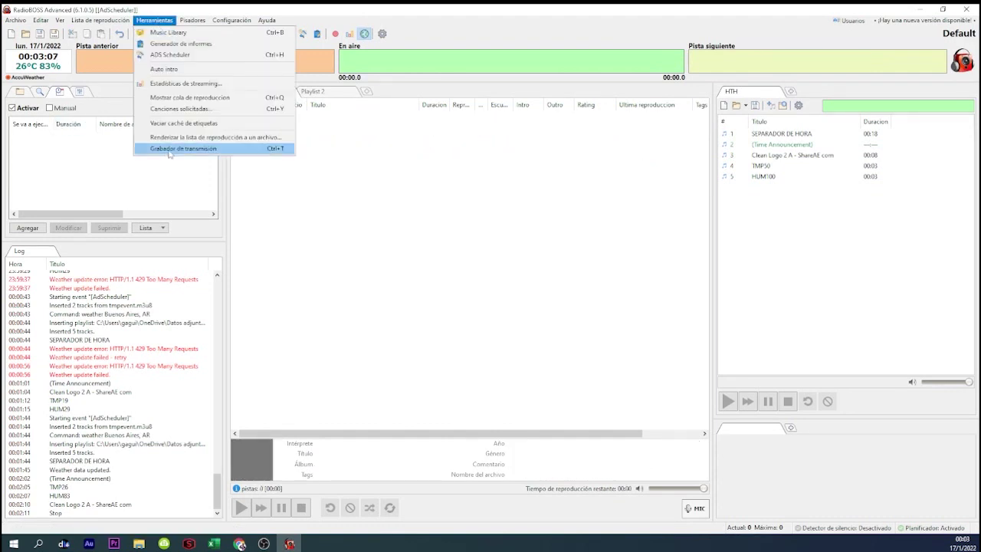
{"action": "left_click", "coordinate": [84, 176]}
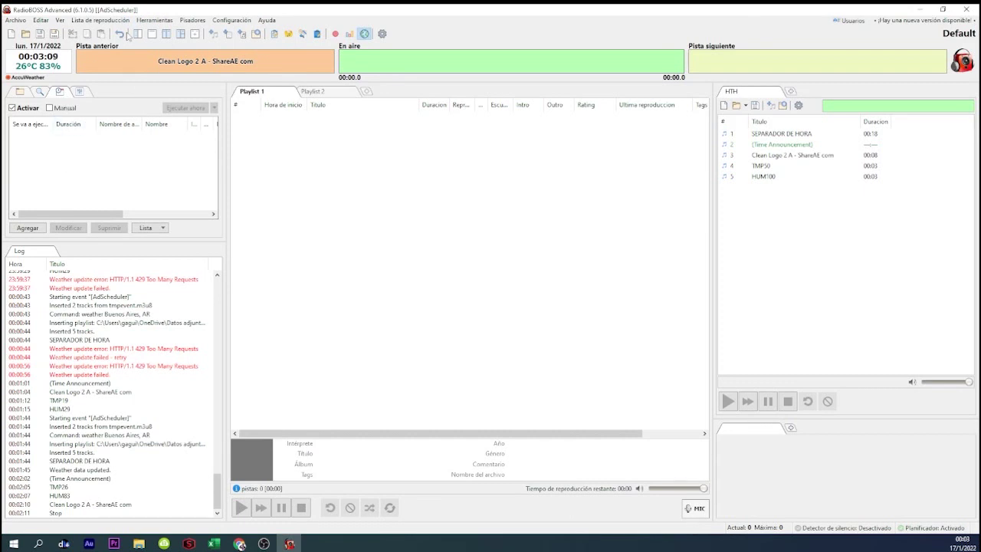
- Add a new scheduler event with the command "weather Cataluña, ES"
{"action": "left_click", "coordinate": [28, 228]}
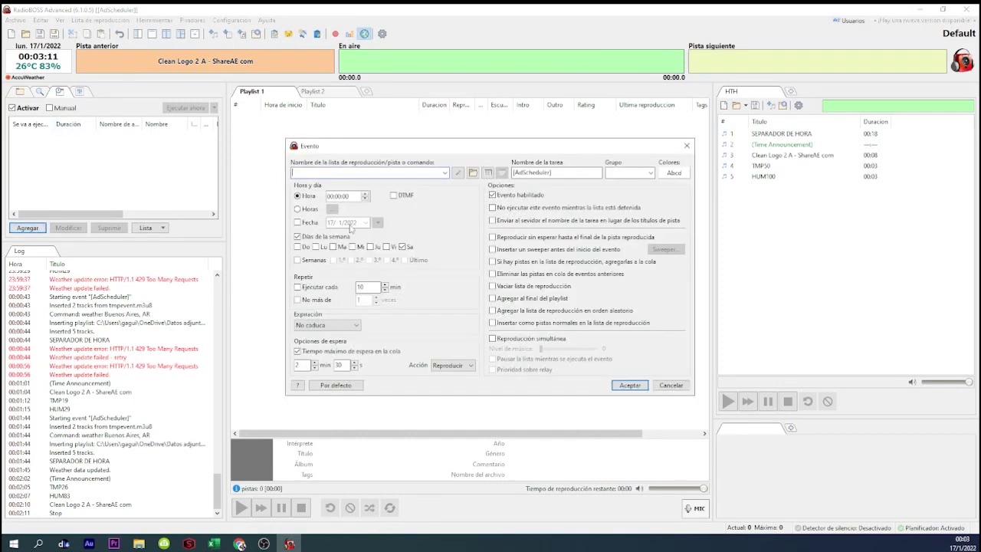
{"action": "type", "text": "w"}
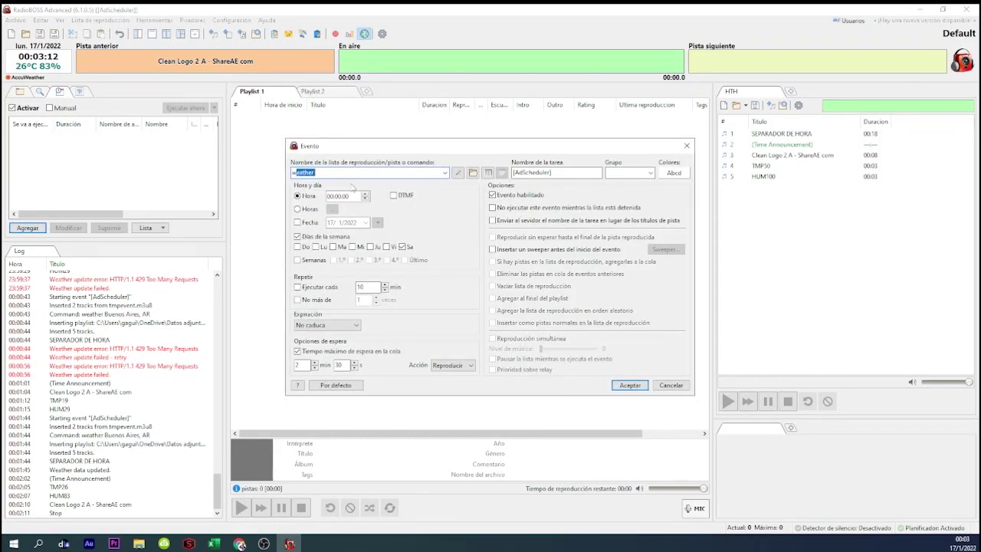
{"action": "type", "text": "eather"}
- Add the playlist file from the HTH folder as the second action of the Cataluña weather event
{"action": "left_click", "coordinate": [487, 173]}
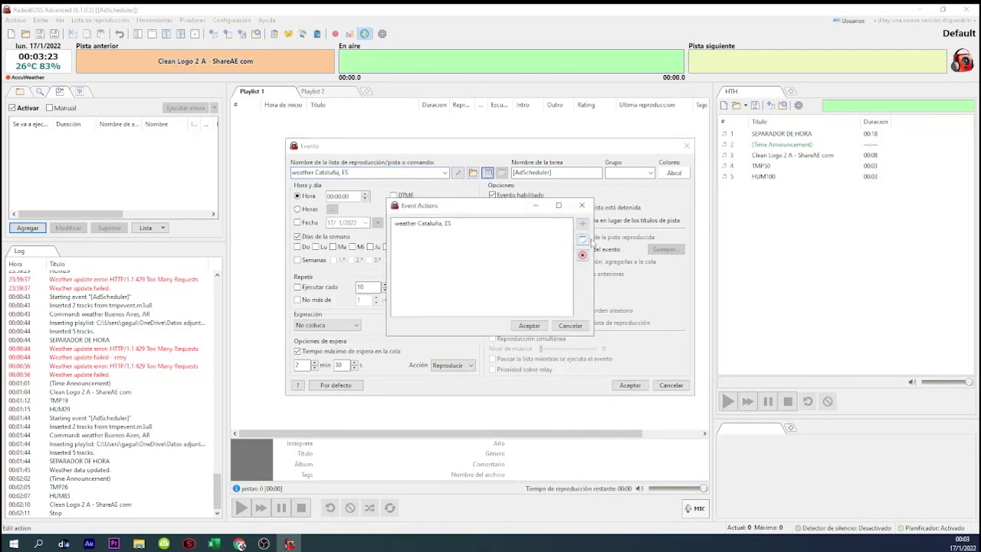
{"action": "left_click", "coordinate": [583, 223]}
{"action": "left_click", "coordinate": [617, 227]}
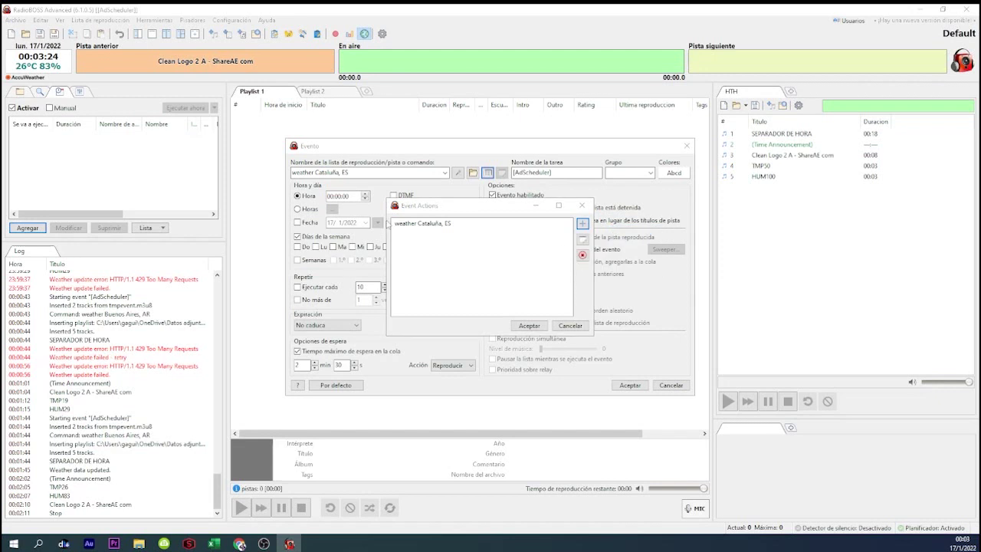
{"action": "left_click", "coordinate": [122, 131]}
{"action": "left_click", "coordinate": [401, 283]}
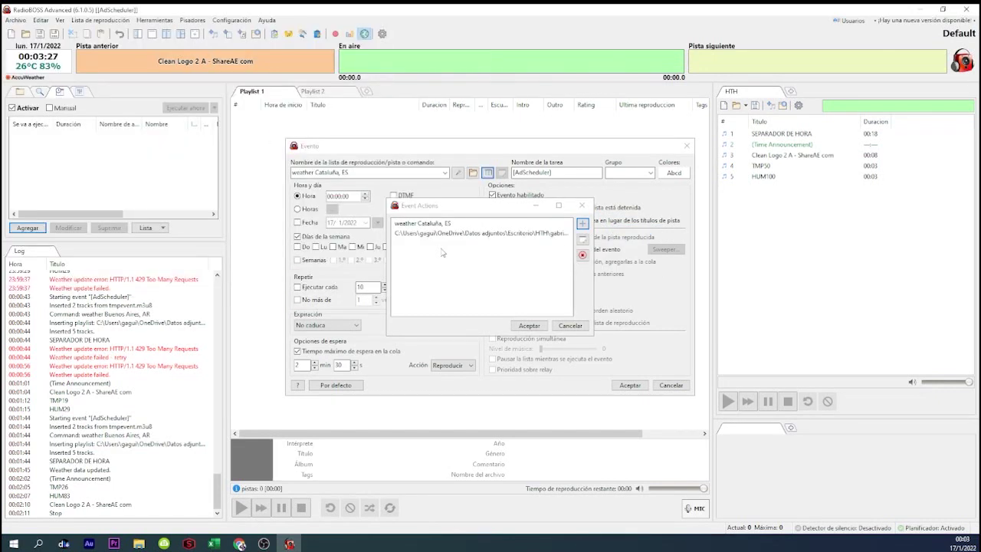
{"action": "left_click", "coordinate": [529, 324]}
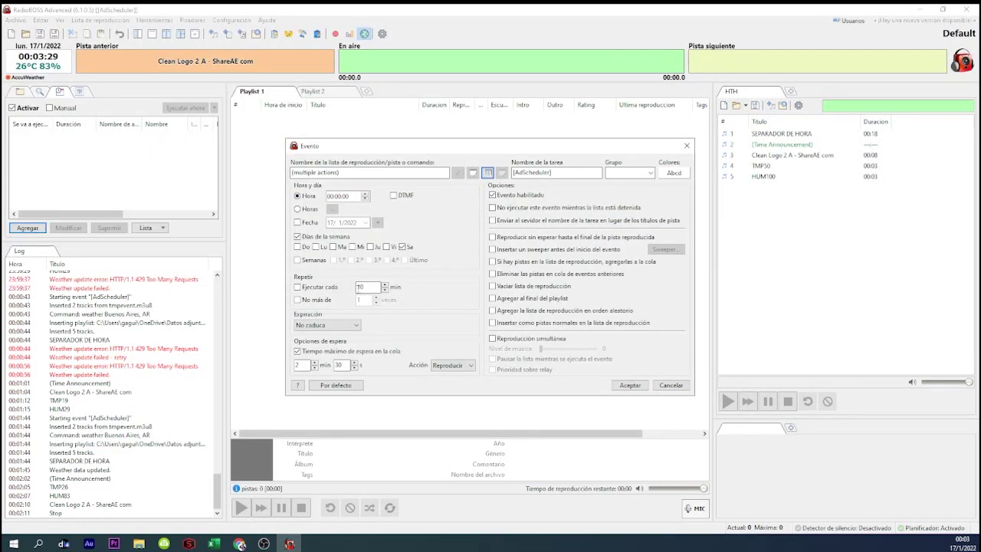
- Schedule the Cataluña weather event by hours, with every hour and every day of the week included, and save it
{"action": "left_click", "coordinate": [298, 208]}
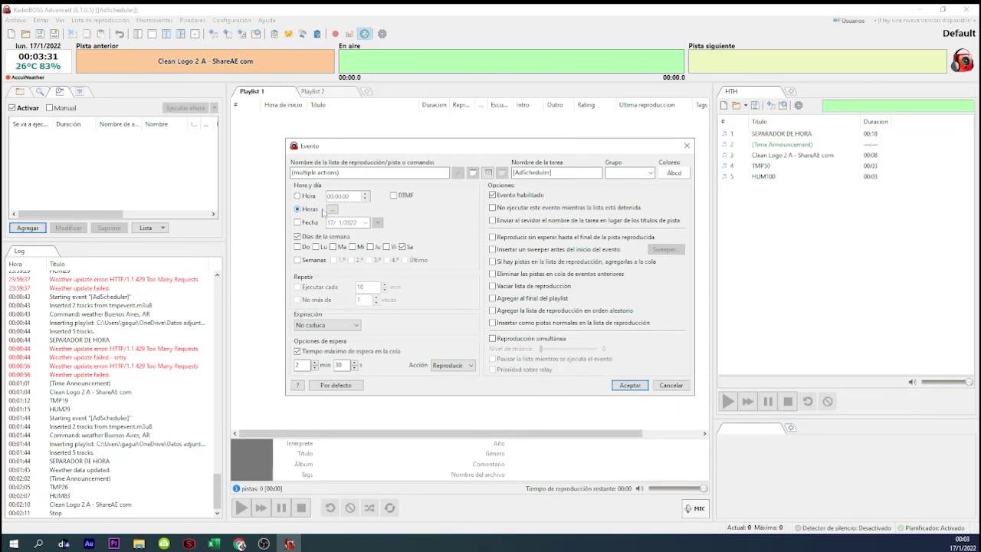
{"action": "left_click", "coordinate": [331, 208]}
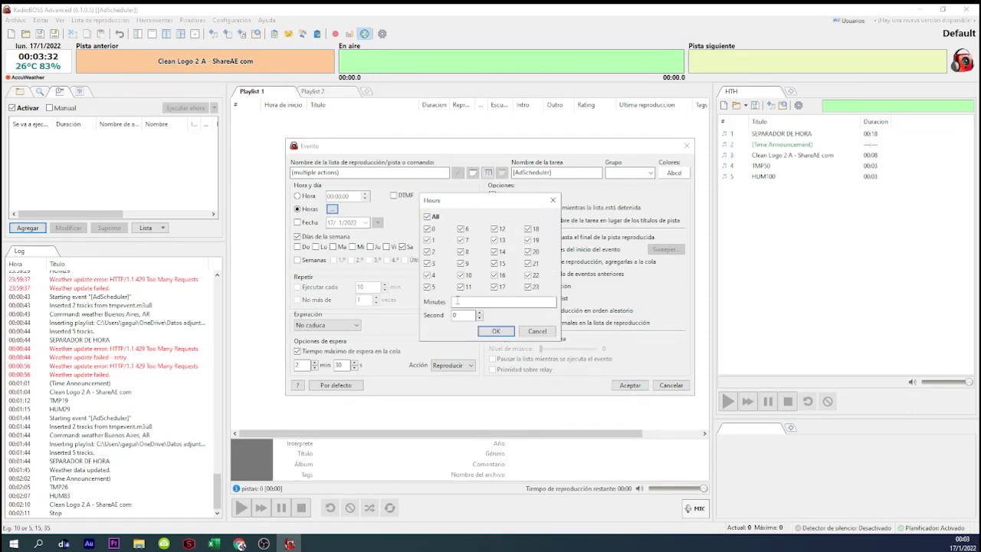
{"action": "left_click", "coordinate": [495, 331]}
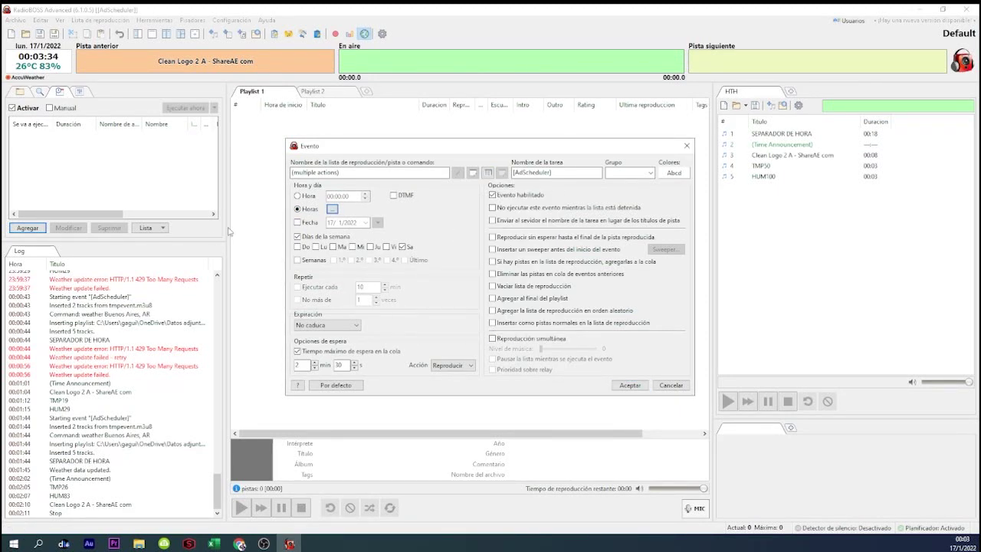
{"action": "left_click", "coordinate": [315, 246]}
{"action": "left_click", "coordinate": [352, 248]}
{"action": "left_click", "coordinate": [630, 385]}
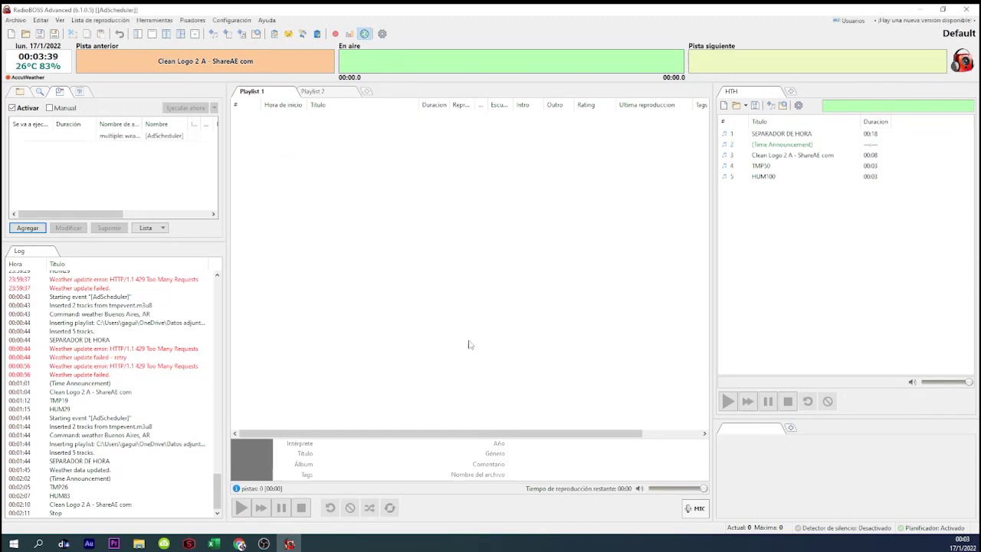
- Set the scheduler's weather data source to OpenWeatherMap and save the preferences
{"action": "left_click", "coordinate": [107, 136]}
{"action": "left_click", "coordinate": [154, 20]}
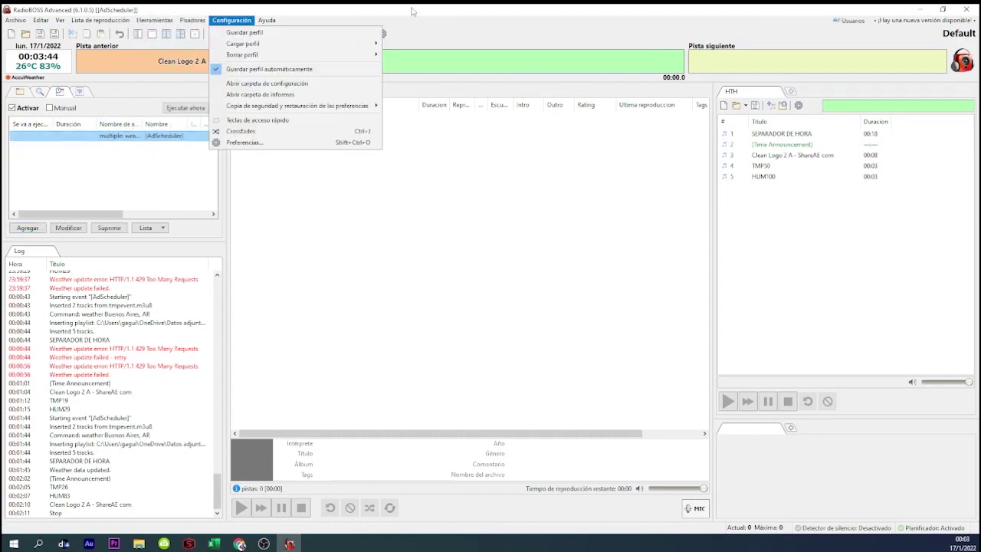
{"action": "left_click", "coordinate": [232, 20]}
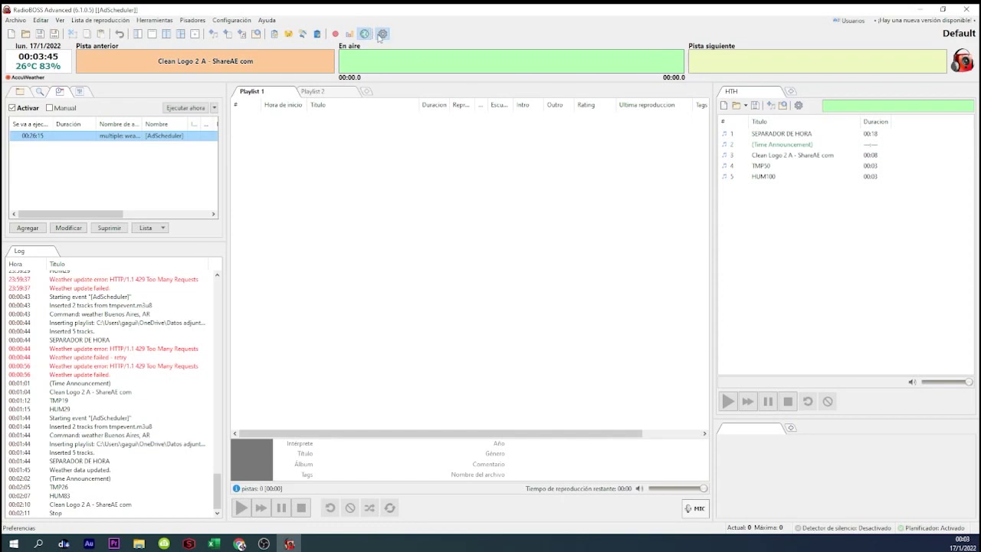
{"action": "left_click", "coordinate": [382, 35]}
{"action": "left_click", "coordinate": [359, 305]}
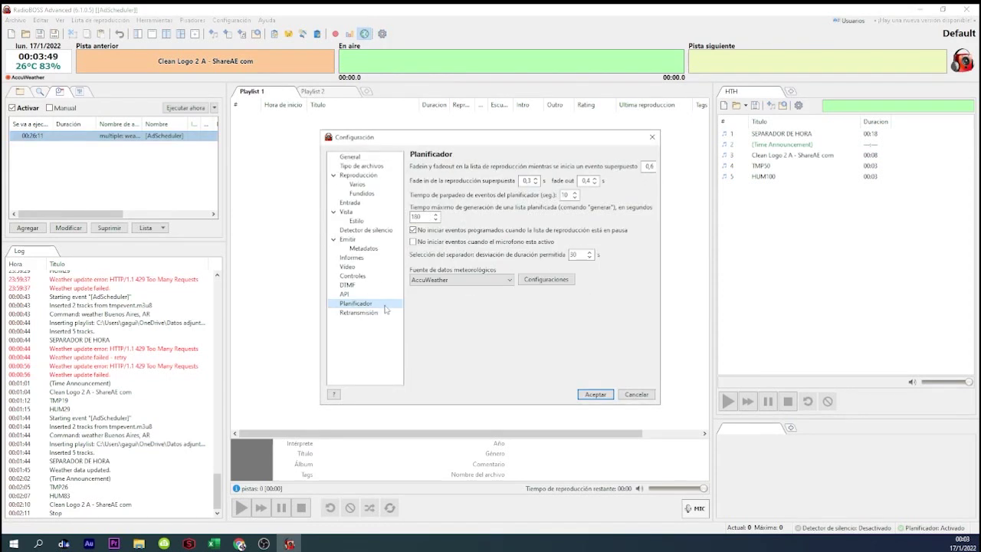
{"action": "left_click", "coordinate": [430, 277]}
{"action": "left_click", "coordinate": [434, 295]}
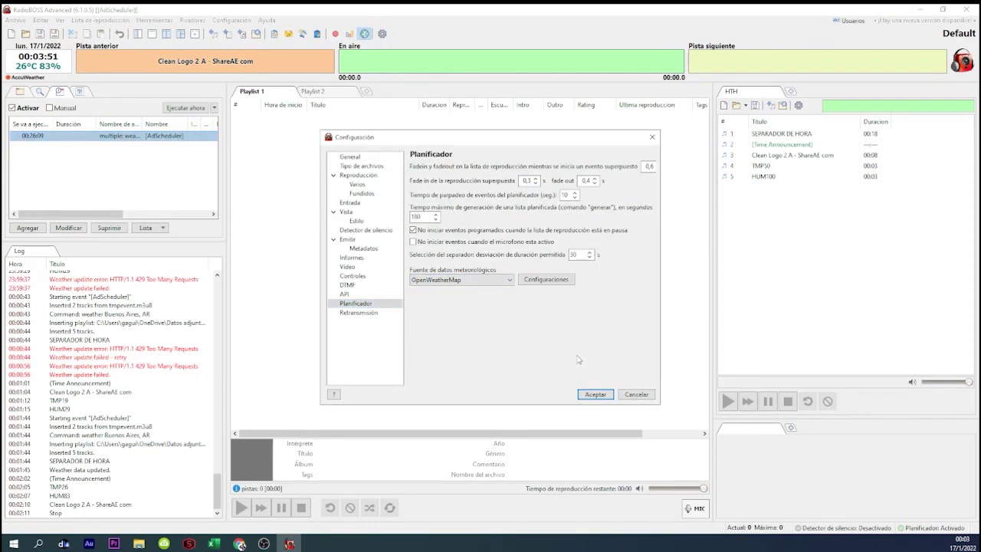
{"action": "left_click", "coordinate": [594, 394]}
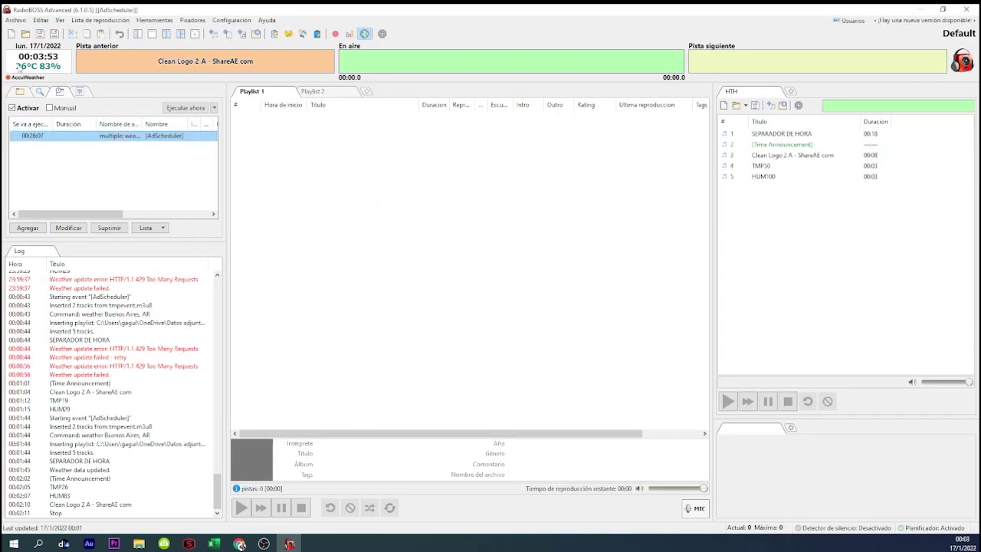
- Run the Cataluña weather event immediately and lower the main player's volume
{"action": "mouse_move", "coordinate": [29, 69]}
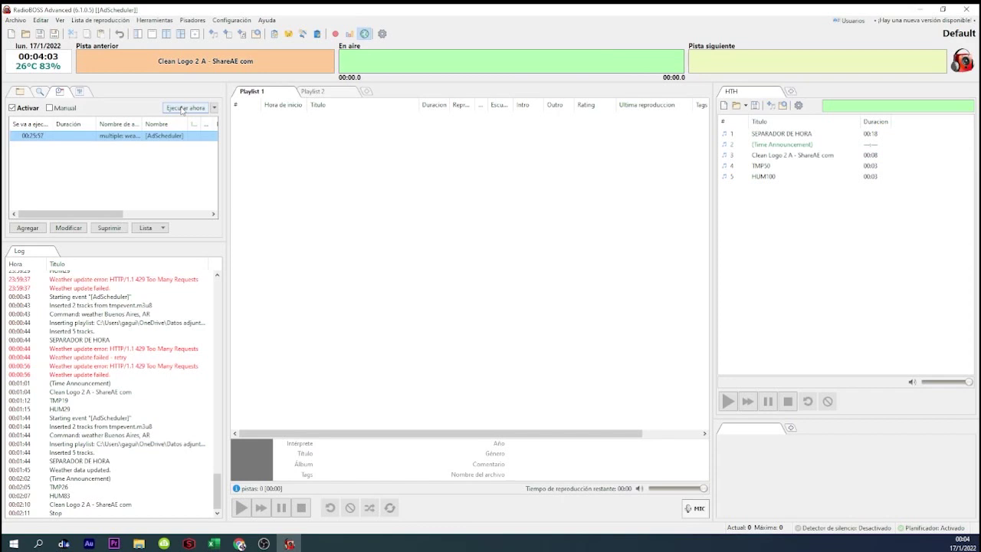
{"action": "left_click", "coordinate": [184, 108]}
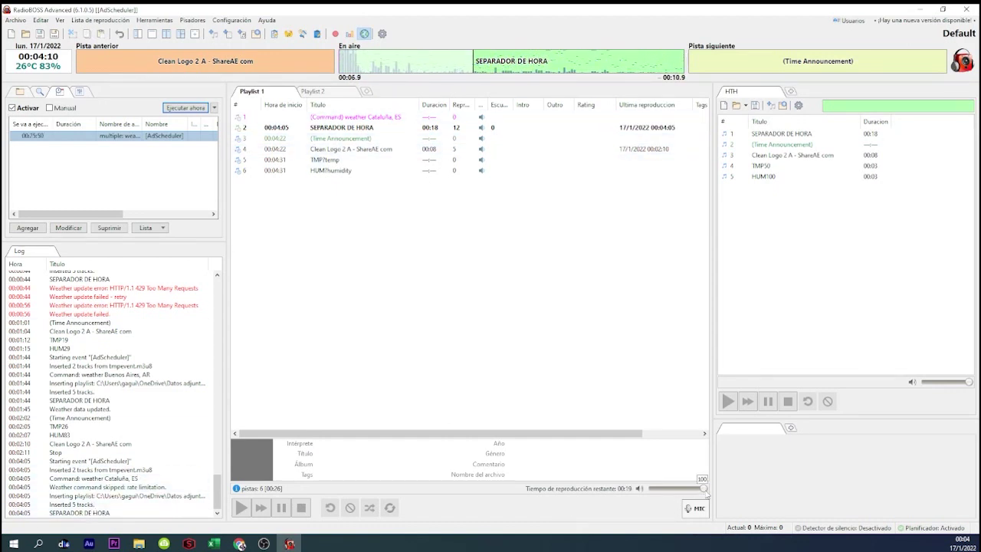
{"action": "left_click_drag", "start_coordinate": [704, 488], "coordinate": [679, 489]}
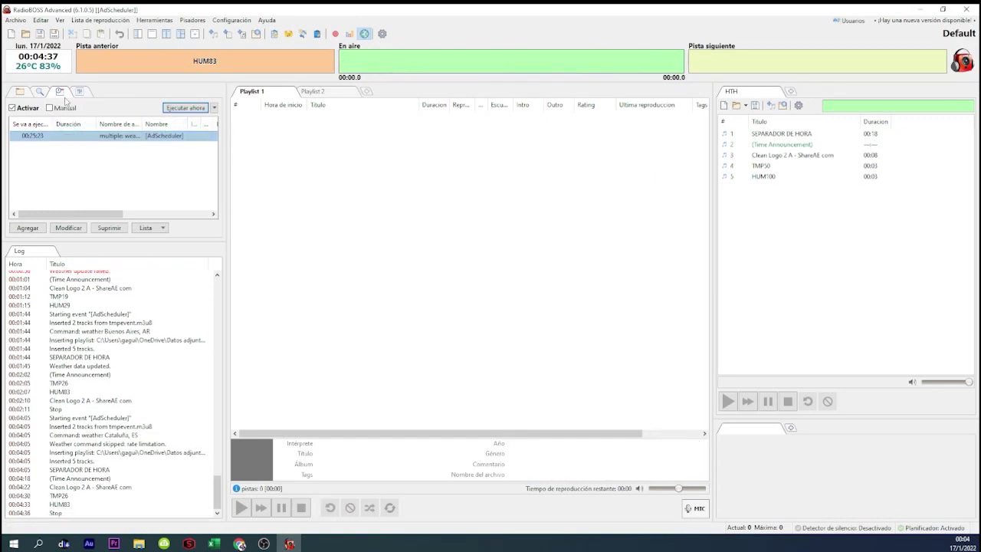
- Switch the scheduler's weather data source to AccuWeather and save the preferences
{"action": "left_click", "coordinate": [192, 20]}
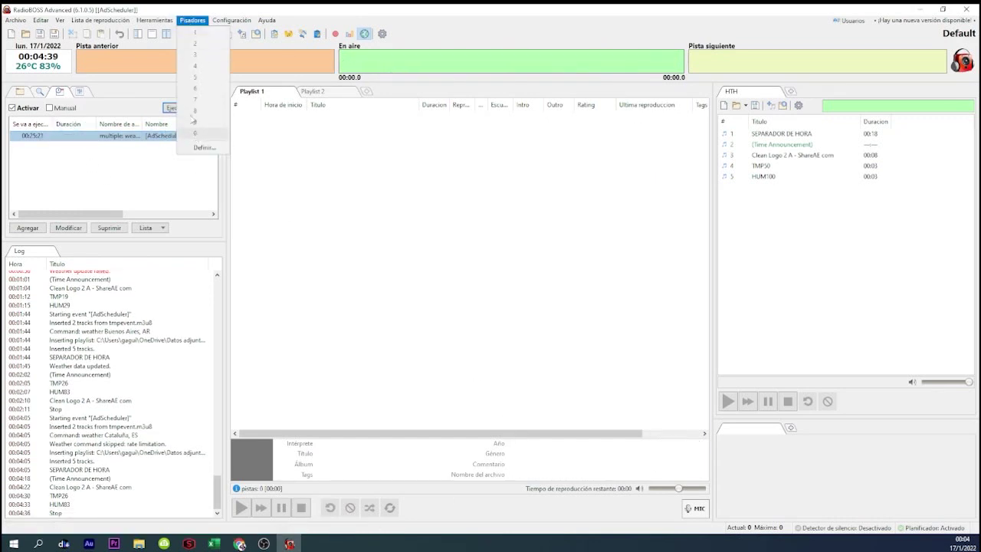
{"action": "mouse_move", "coordinate": [154, 20]}
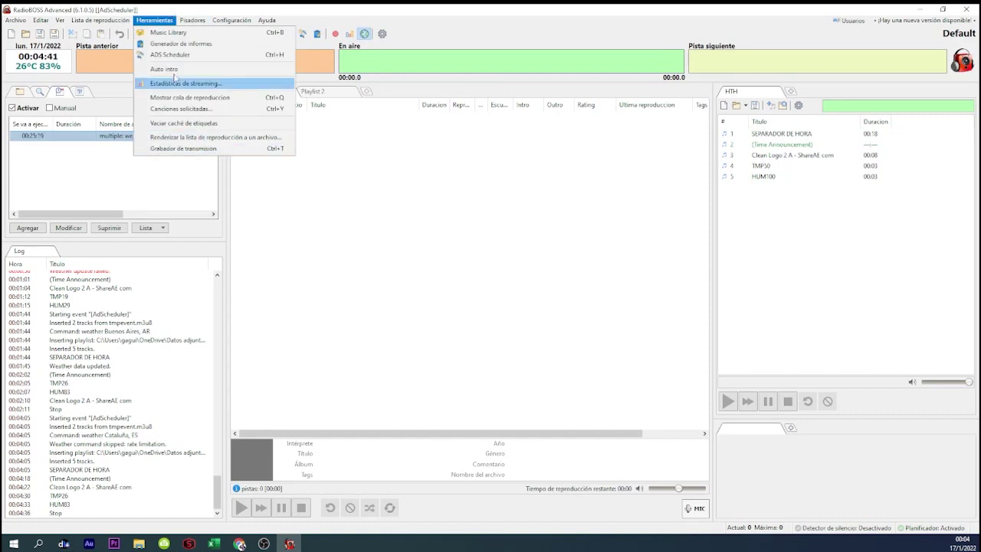
{"action": "left_click", "coordinate": [354, 57]}
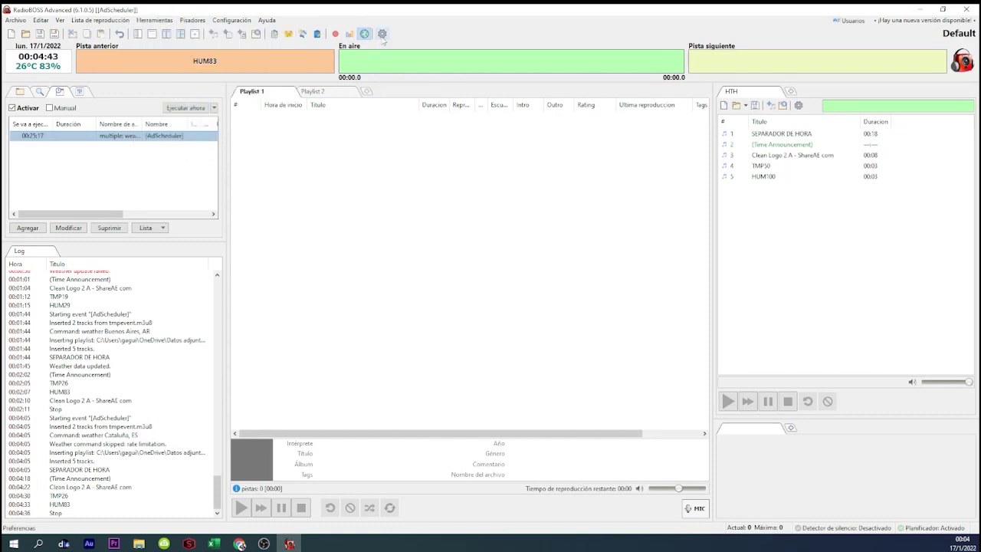
{"action": "left_click", "coordinate": [382, 34]}
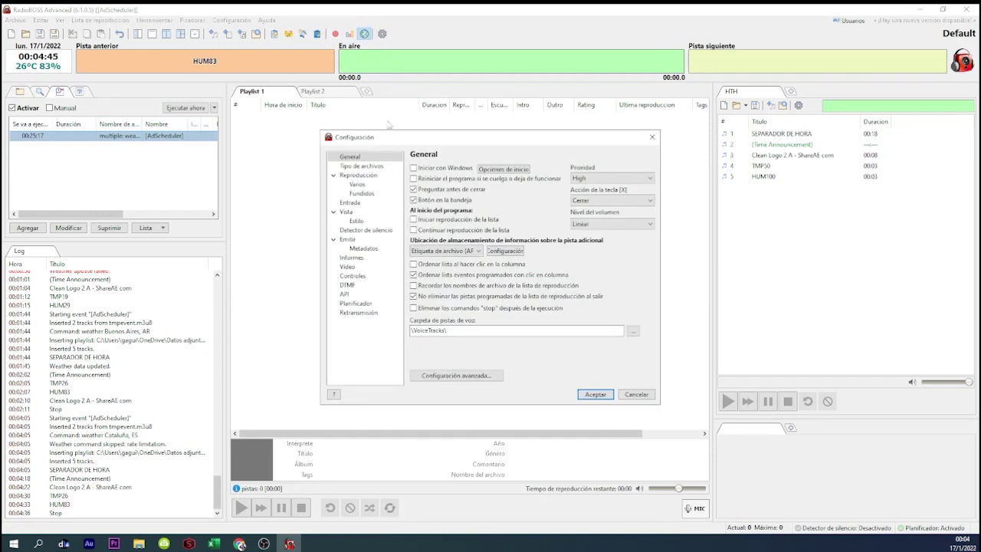
{"action": "left_click", "coordinate": [354, 303]}
{"action": "left_click", "coordinate": [412, 280]}
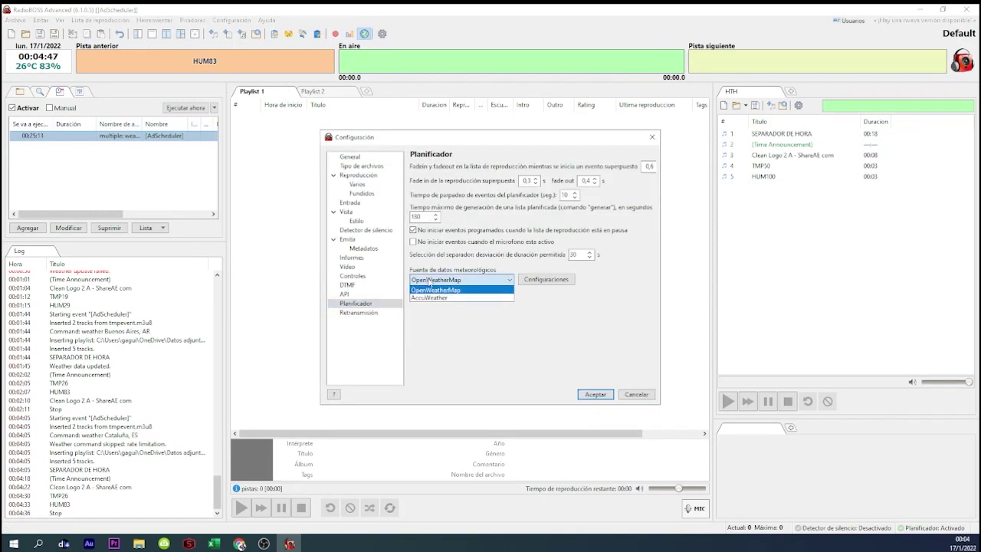
{"action": "left_click", "coordinate": [433, 297]}
{"action": "left_click", "coordinate": [596, 394]}
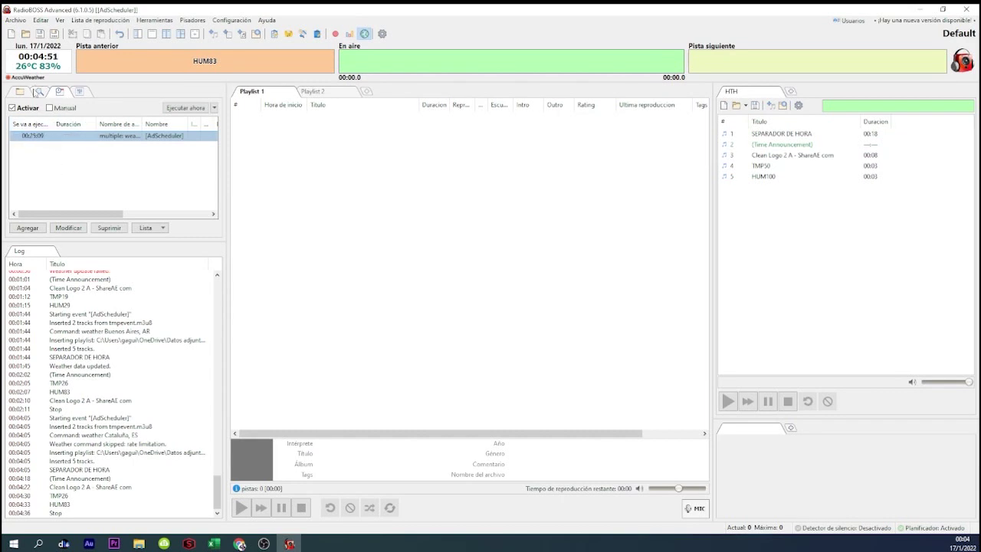
- Check the Cataluña weather event's settings without changing them, and run the event immediately
{"action": "double_click", "coordinate": [82, 135]}
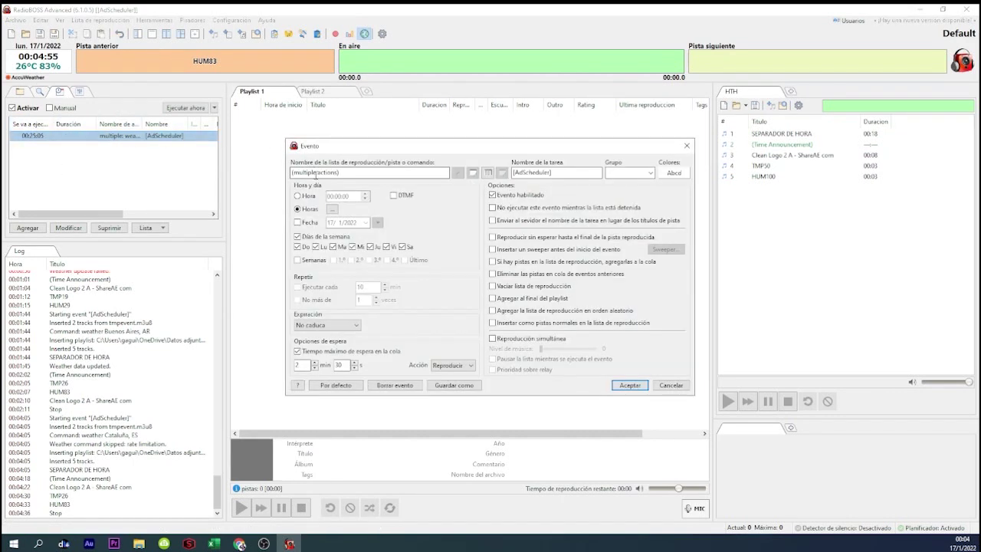
{"action": "left_click", "coordinate": [671, 385]}
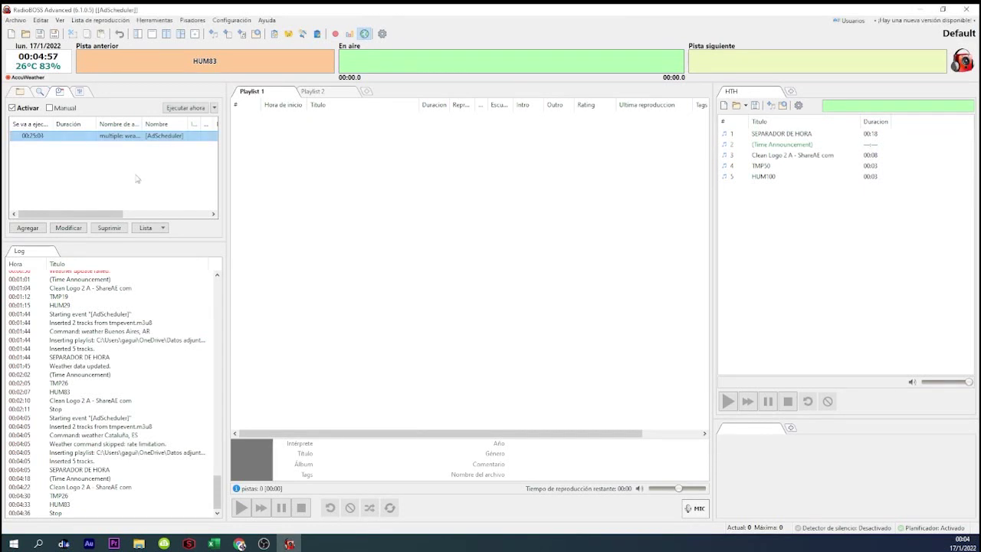
{"action": "left_click", "coordinate": [176, 112]}
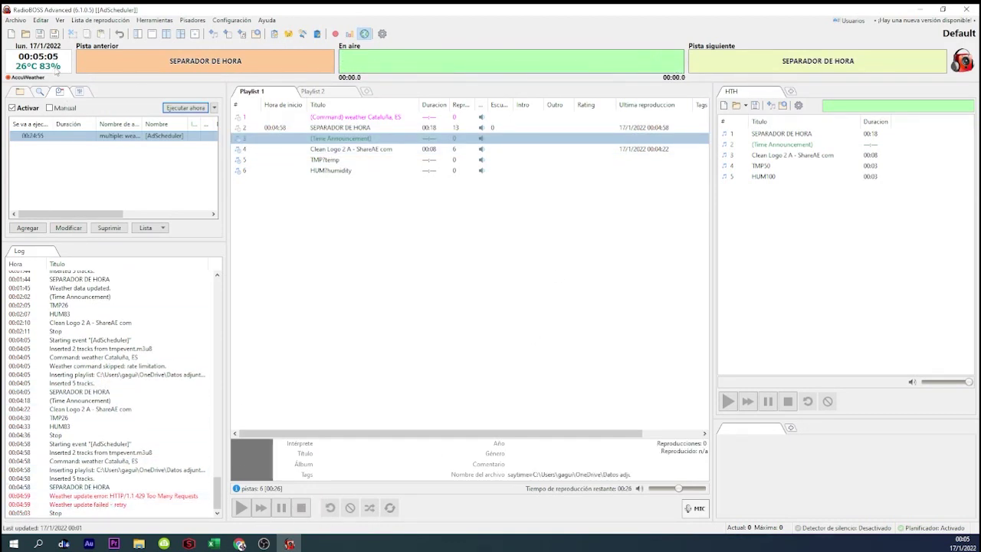
- Switch the scheduler's weather data source back to OpenWeatherMap and save the preferences
{"action": "left_click", "coordinate": [231, 19]}
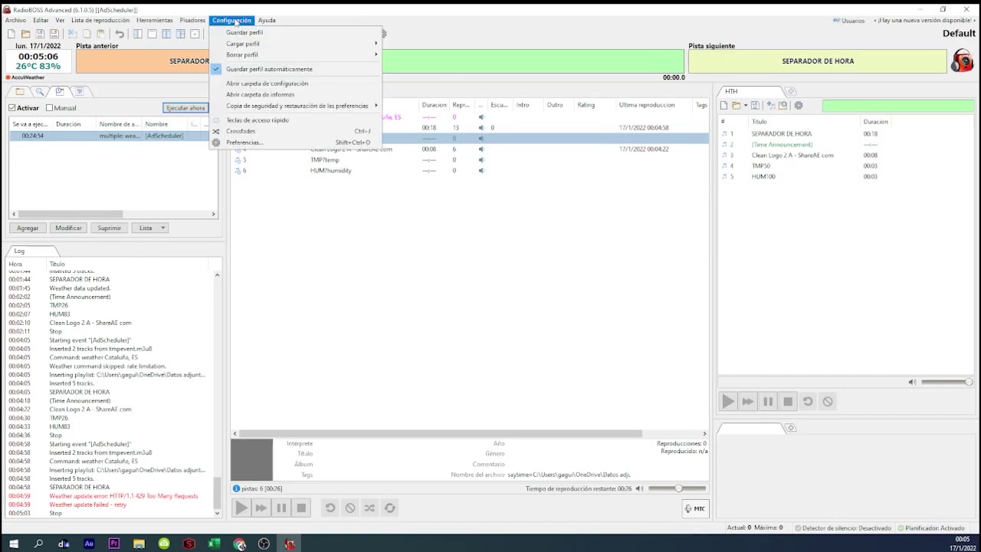
{"action": "left_click", "coordinate": [240, 143]}
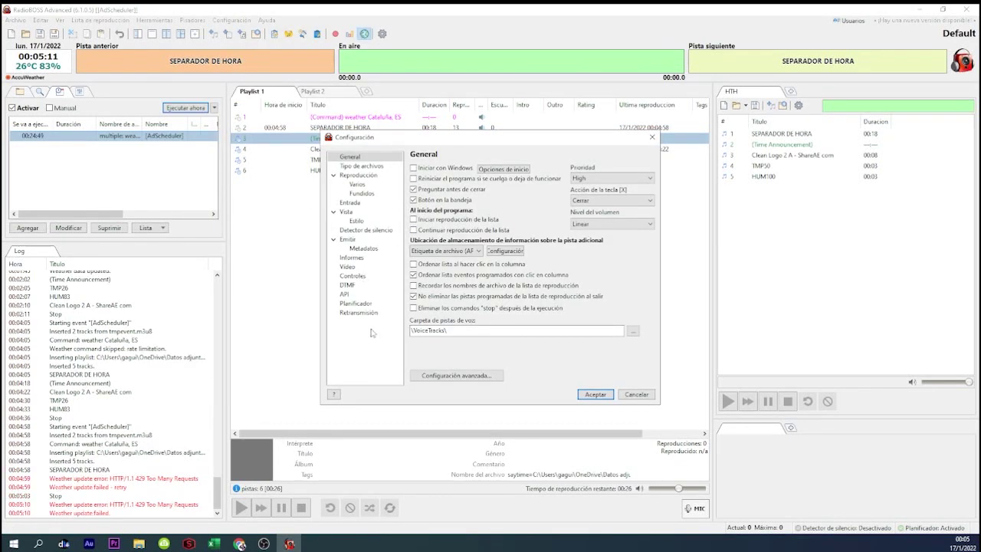
{"action": "left_click", "coordinate": [360, 304]}
{"action": "left_click", "coordinate": [360, 313]}
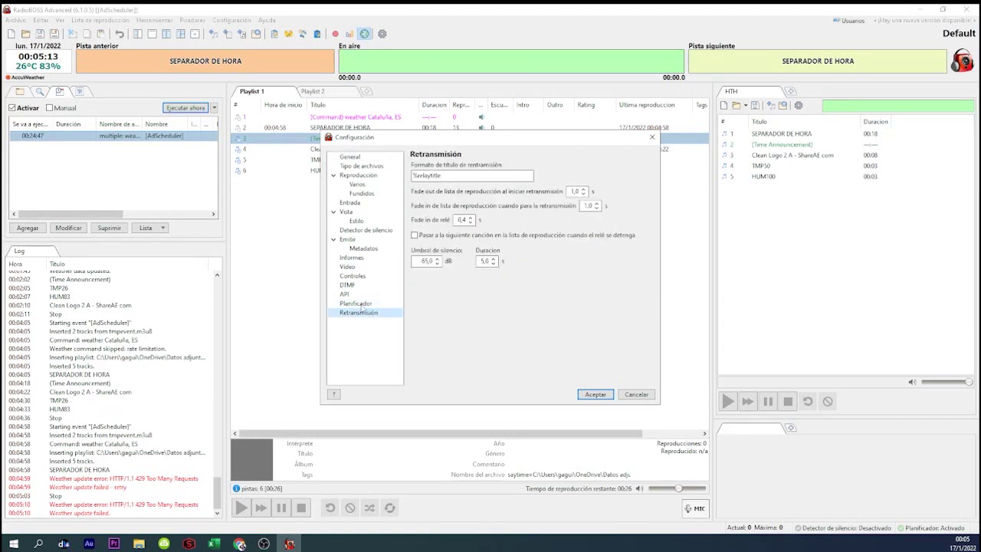
{"action": "left_click", "coordinate": [361, 303]}
{"action": "left_click", "coordinate": [444, 280]}
{"action": "left_click", "coordinate": [449, 292]}
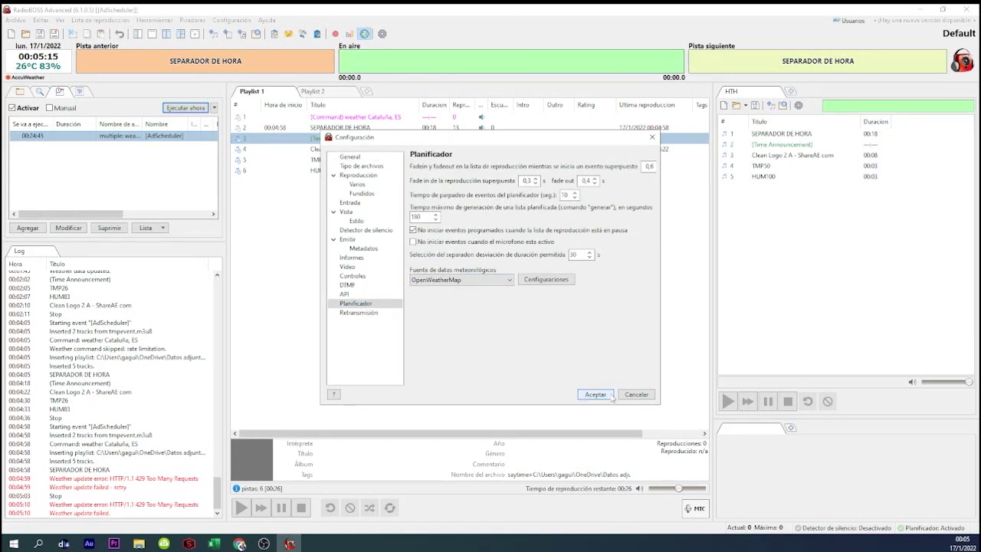
{"action": "left_click", "coordinate": [595, 394]}
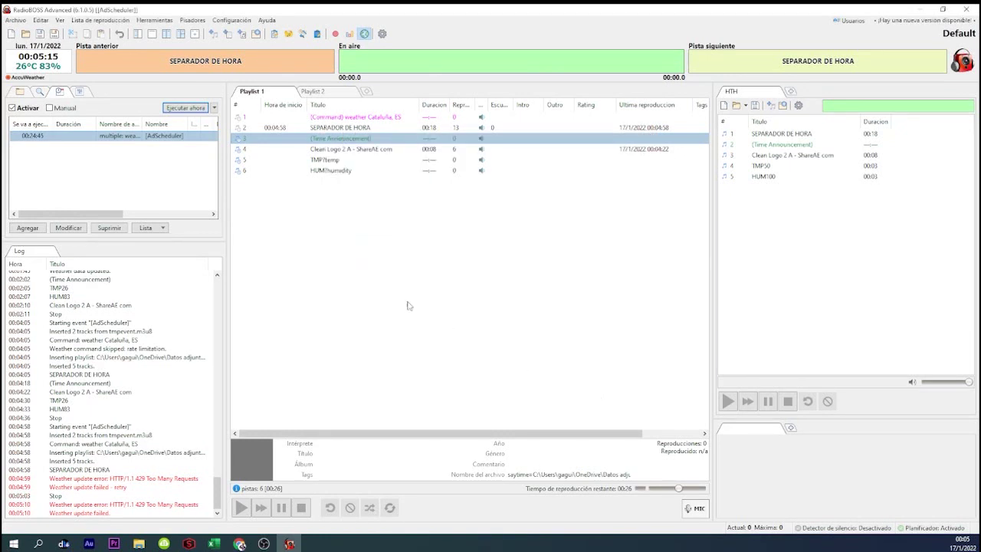
- Play the temperature track in Playlist 1, run the Cataluña weather event again, and stop playback
{"action": "double_click", "coordinate": [320, 148]}
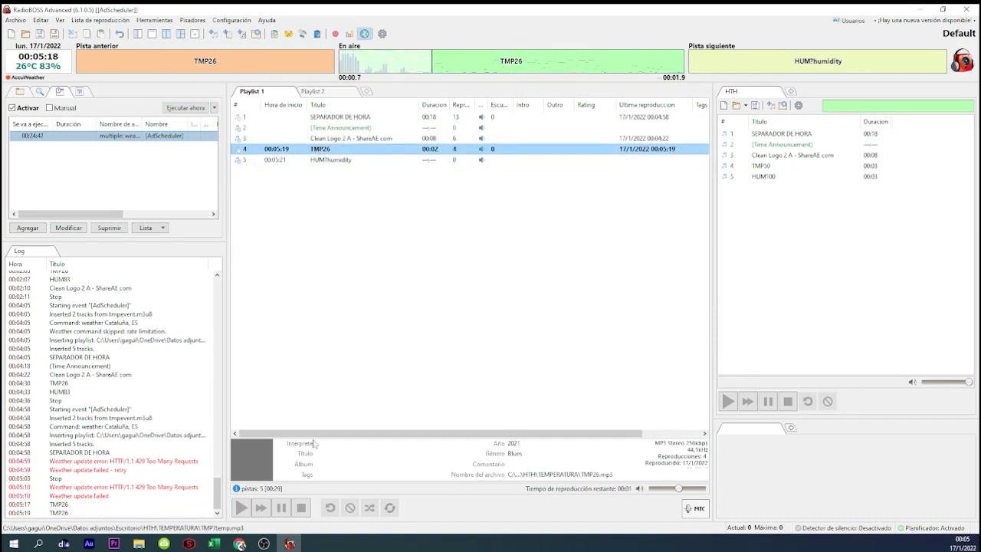
{"action": "left_click", "coordinate": [301, 507]}
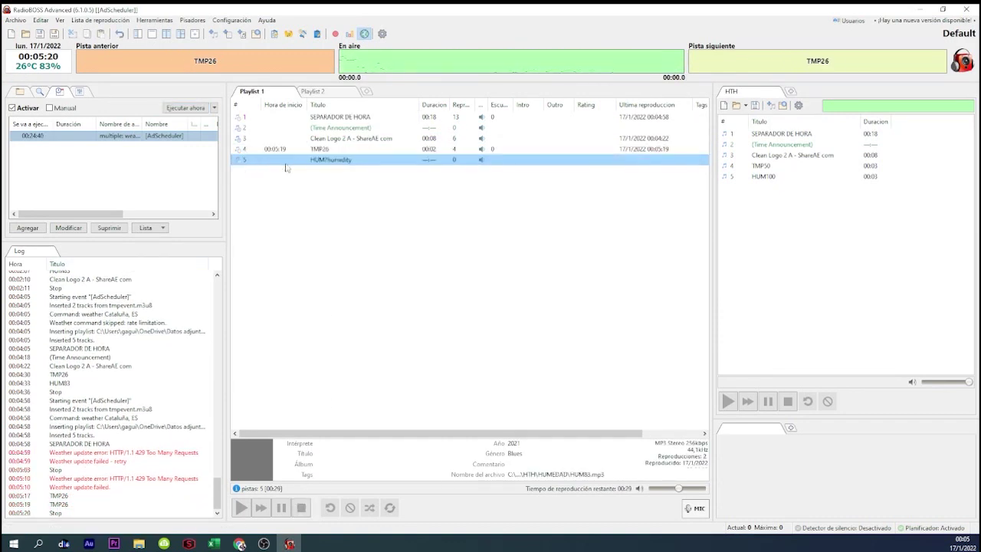
{"action": "double_click", "coordinate": [309, 149]}
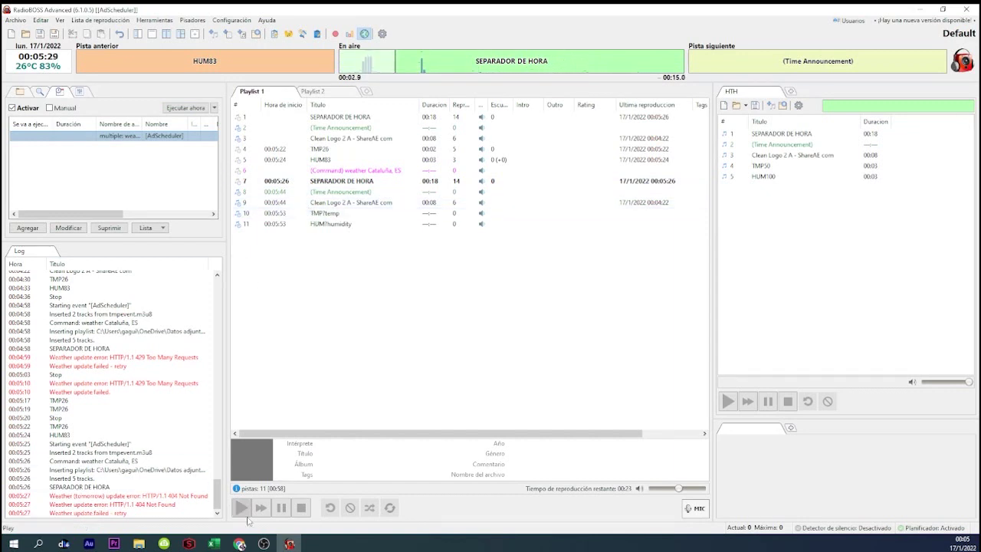
{"action": "left_click", "coordinate": [304, 510]}
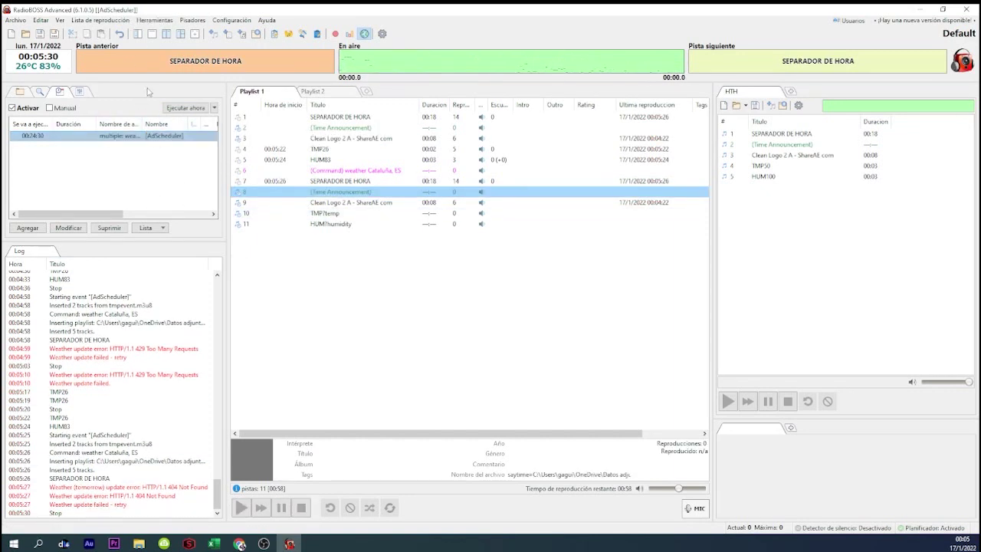
- Delete the Cataluña weather event from the scheduler
{"action": "key", "text": "Delete"}
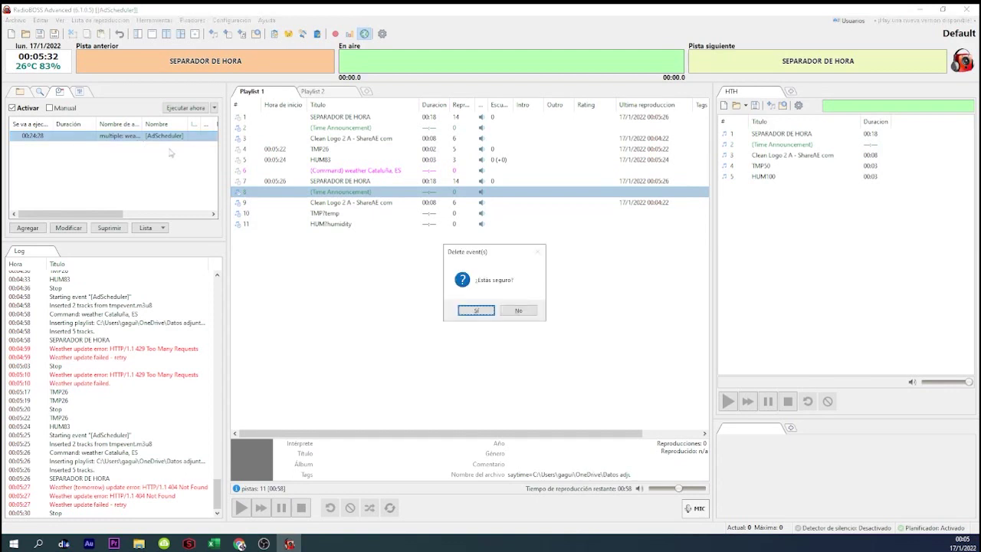
{"action": "left_click", "coordinate": [475, 310]}
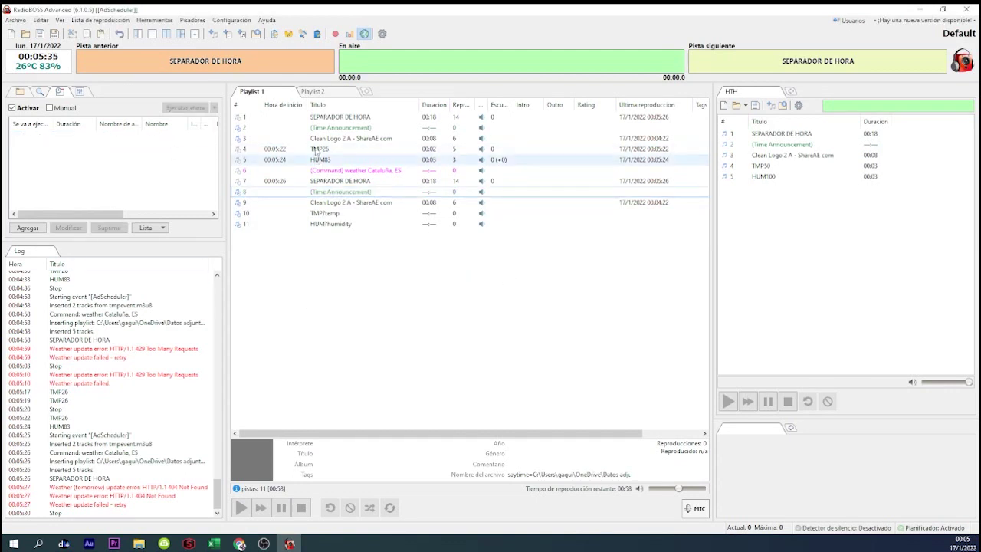
- Clear all the announcement and weather command tracks from Playlist 1
{"action": "left_click_drag", "start_coordinate": [329, 138], "coordinate": [318, 117]}
{"action": "key", "text": "Delete"}
{"action": "key", "text": "Delete"}
{"action": "key", "text": "Delete"}
{"action": "key", "text": "Delete"}
{"action": "key", "text": "Delete"}
{"action": "key", "text": "Delete"}
{"action": "key", "text": "Delete"}
{"action": "key", "text": "Delete"}
{"action": "key", "text": "Delete"}
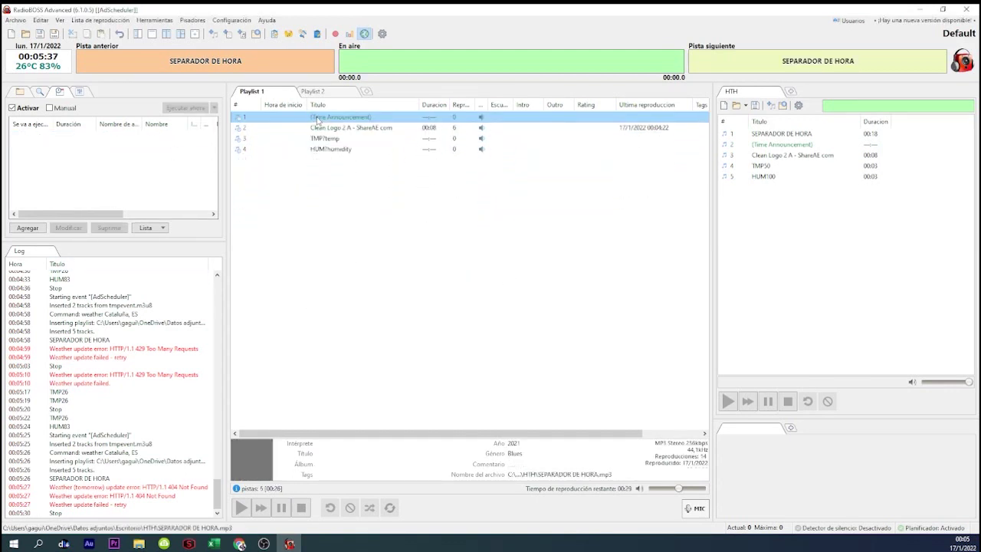
- Start a new scheduler event, check the recent locations' weather on AccuWeather in the browser, and return to RadioBOSS
{"action": "left_click", "coordinate": [23, 229]}
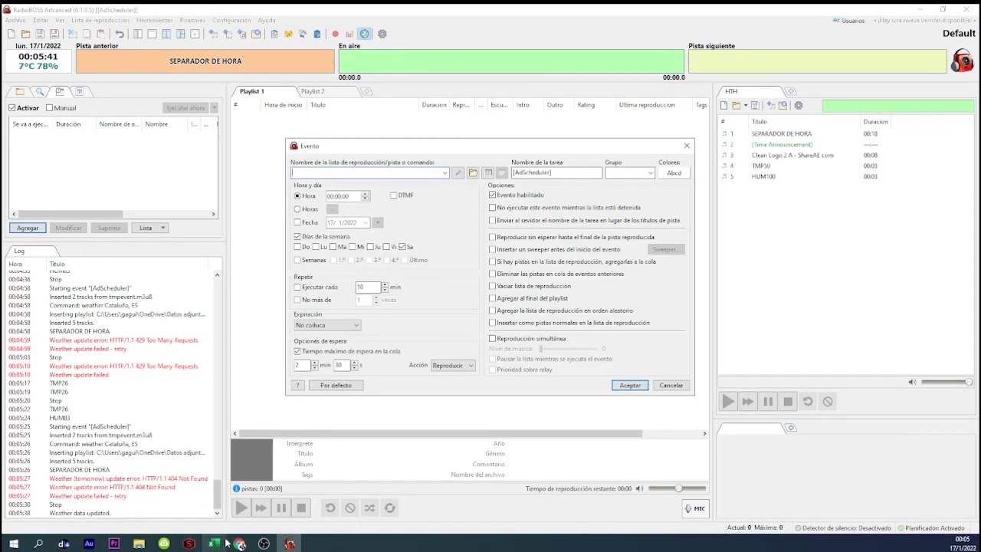
{"action": "left_click", "coordinate": [239, 544]}
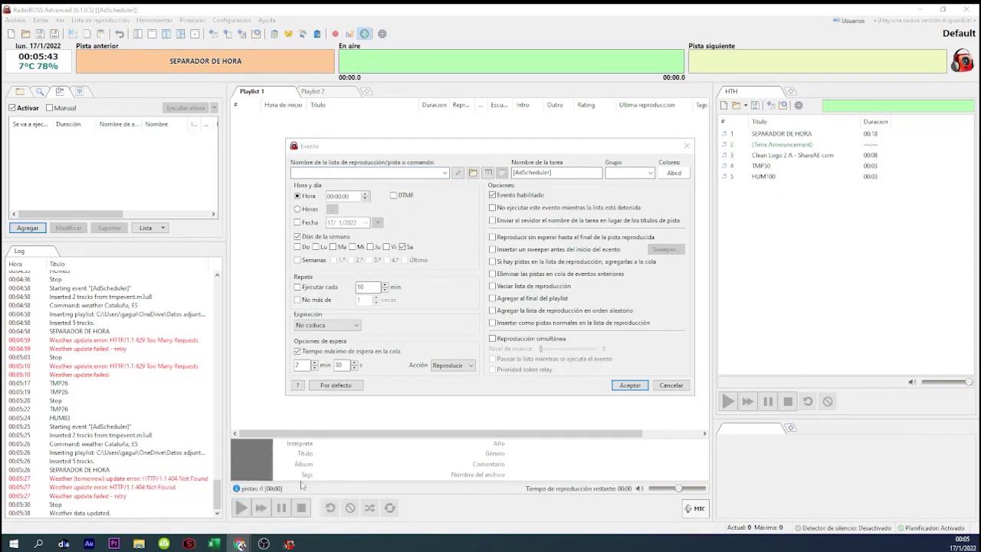
{"action": "left_click", "coordinate": [330, 509]}
{"action": "left_click", "coordinate": [570, 72]}
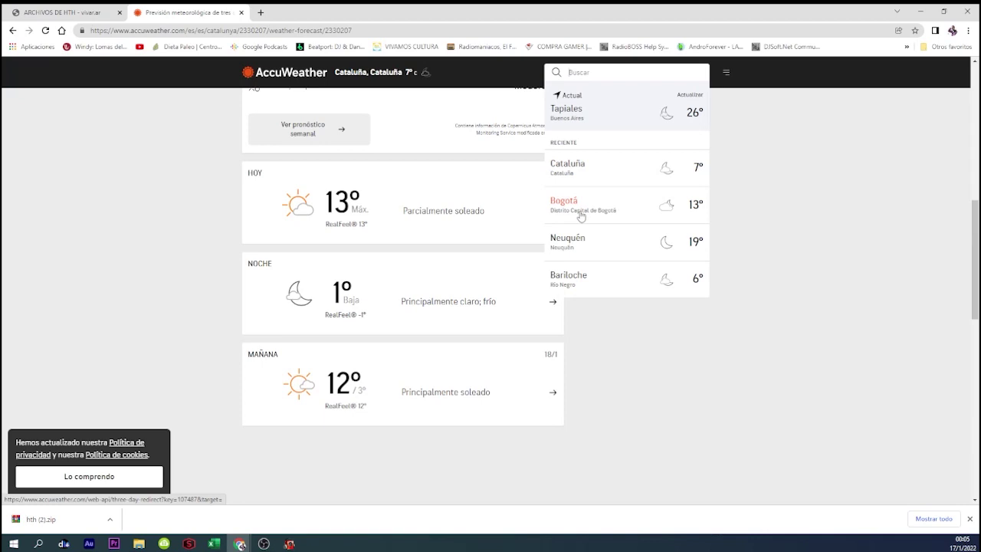
{"action": "left_click", "coordinate": [289, 543]}
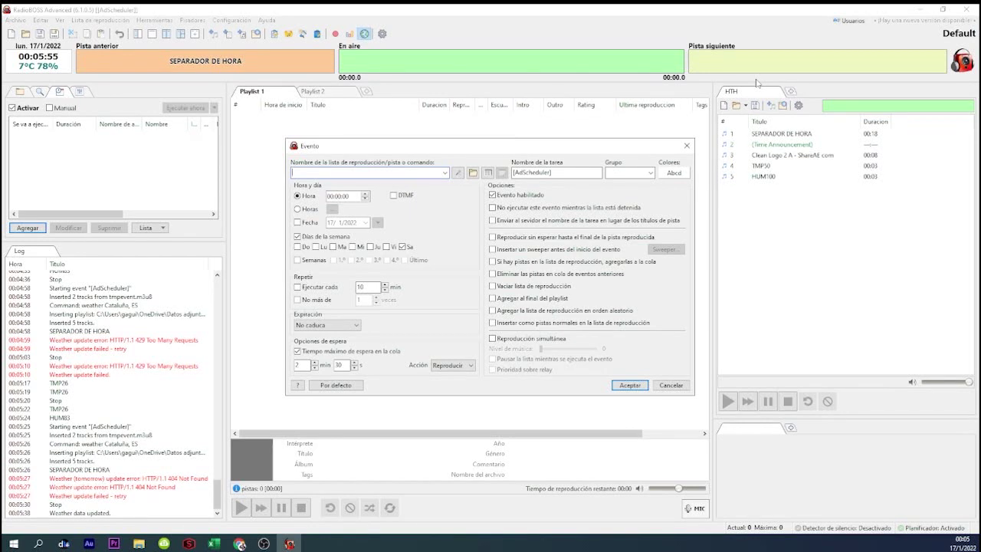
- Set the event's command to weather Bogotá, CO and schedule it for minute 02 of every hour
{"action": "type", "text": "w"}
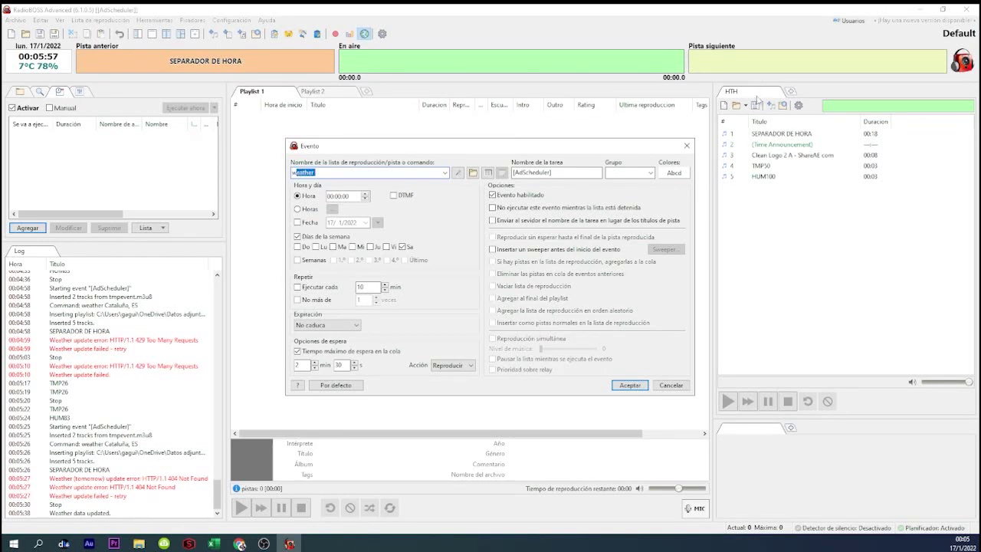
{"action": "type", "text": "eather Bogotá, CO"}
{"action": "left_click", "coordinate": [311, 214]}
{"action": "left_click", "coordinate": [332, 209]}
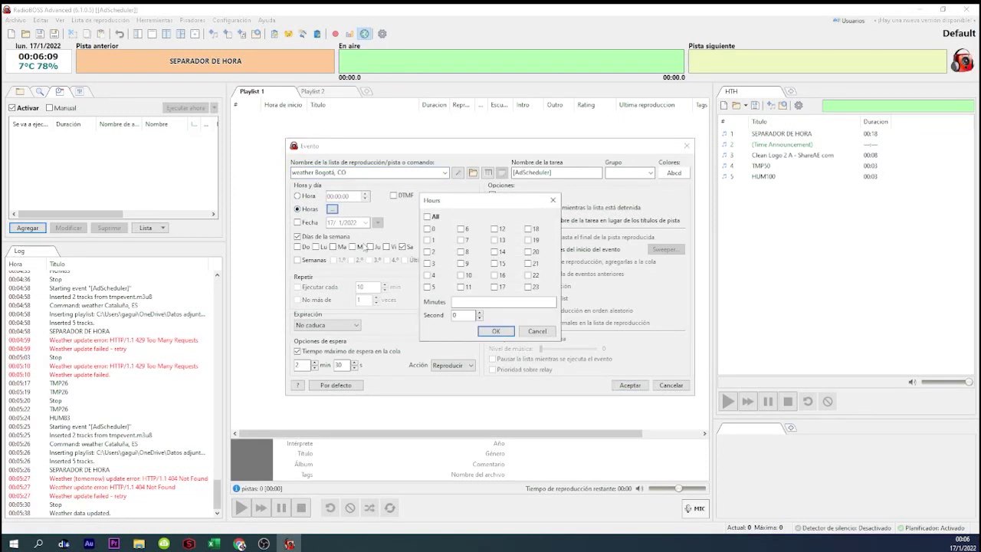
{"action": "left_click", "coordinate": [426, 216]}
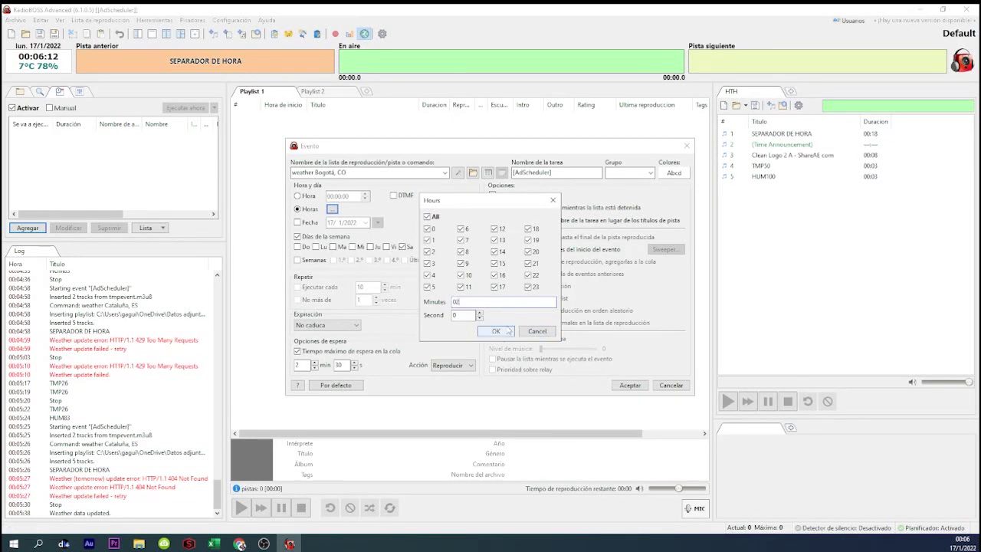
{"action": "left_click", "coordinate": [495, 330]}
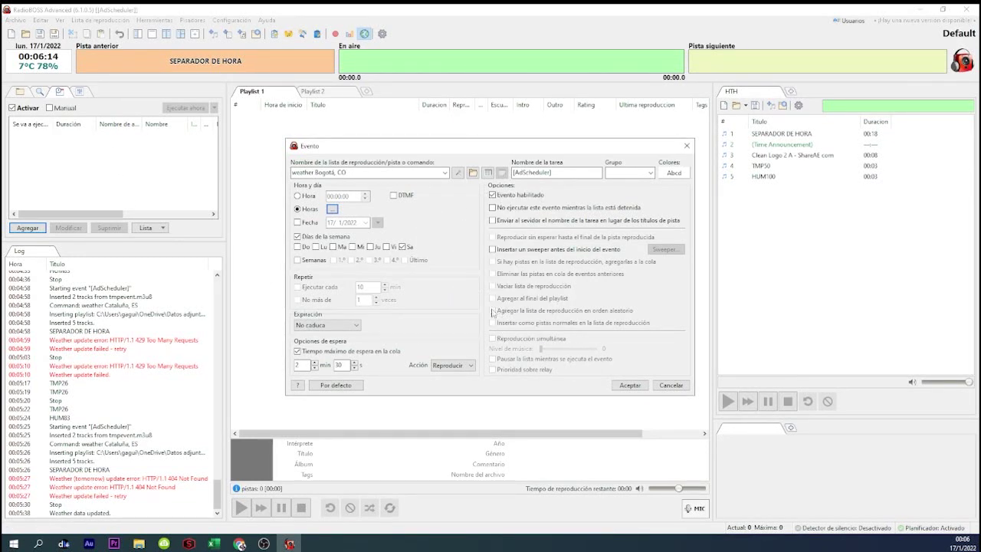
- Add the playlist from the HTH folder as the event's second action and save the event
{"action": "left_click", "coordinate": [488, 172]}
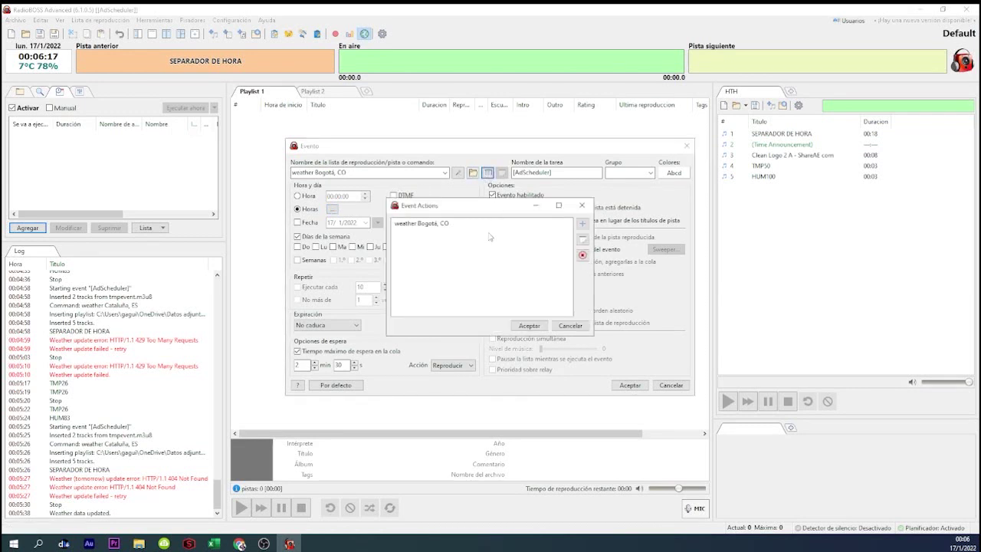
{"action": "left_click", "coordinate": [583, 223]}
{"action": "left_click", "coordinate": [620, 233]}
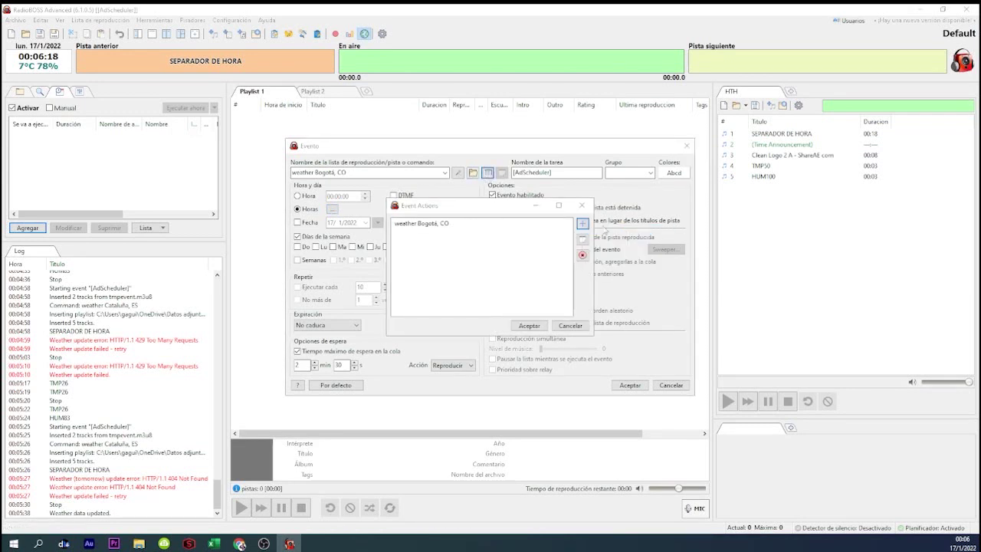
{"action": "double_click", "coordinate": [144, 133]}
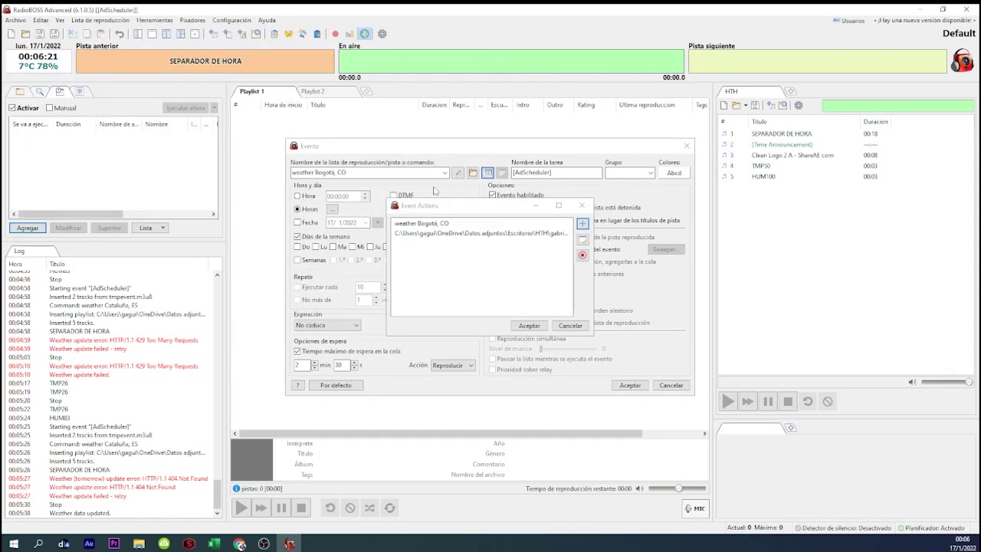
{"action": "left_click", "coordinate": [529, 325]}
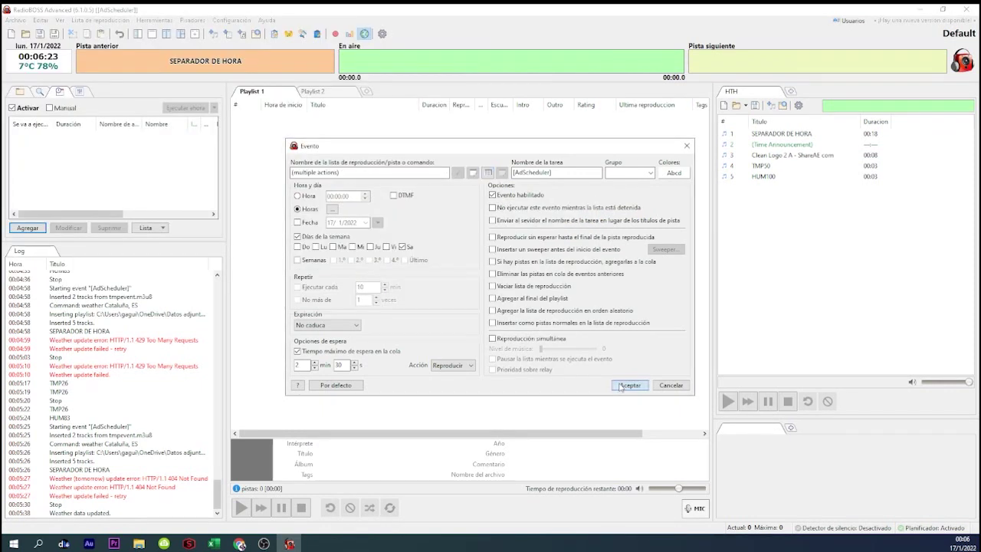
{"action": "left_click", "coordinate": [630, 384]}
- Run the Bogotá weather event immediately and skip ahead to the temperature track in Playlist 1
{"action": "left_click", "coordinate": [73, 135]}
{"action": "left_click", "coordinate": [186, 107]}
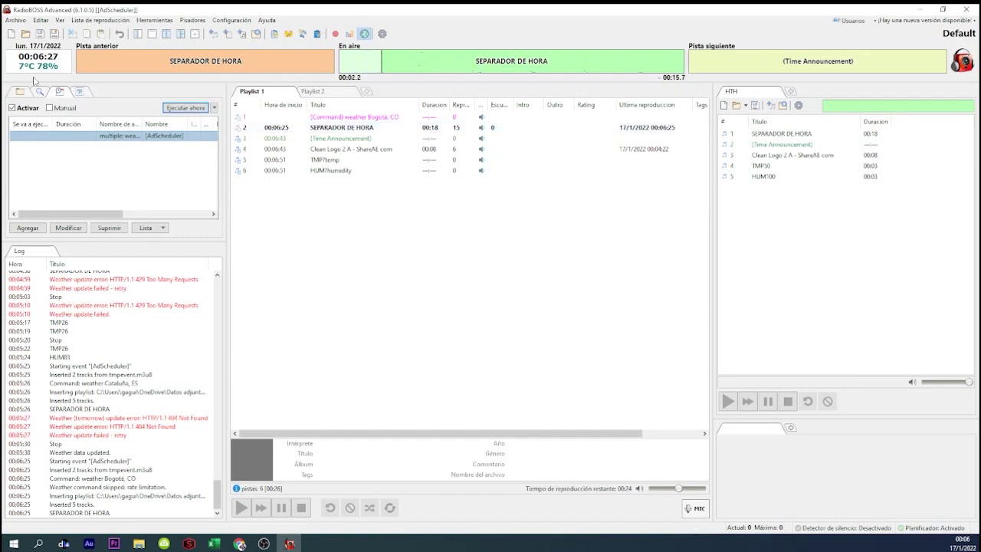
{"action": "mouse_move", "coordinate": [25, 73]}
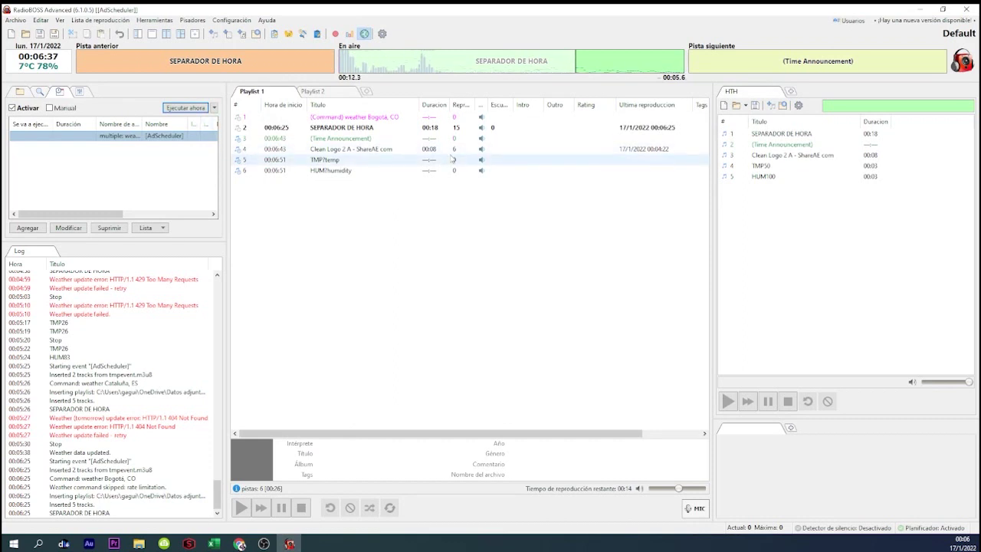
{"action": "left_click", "coordinate": [337, 150]}
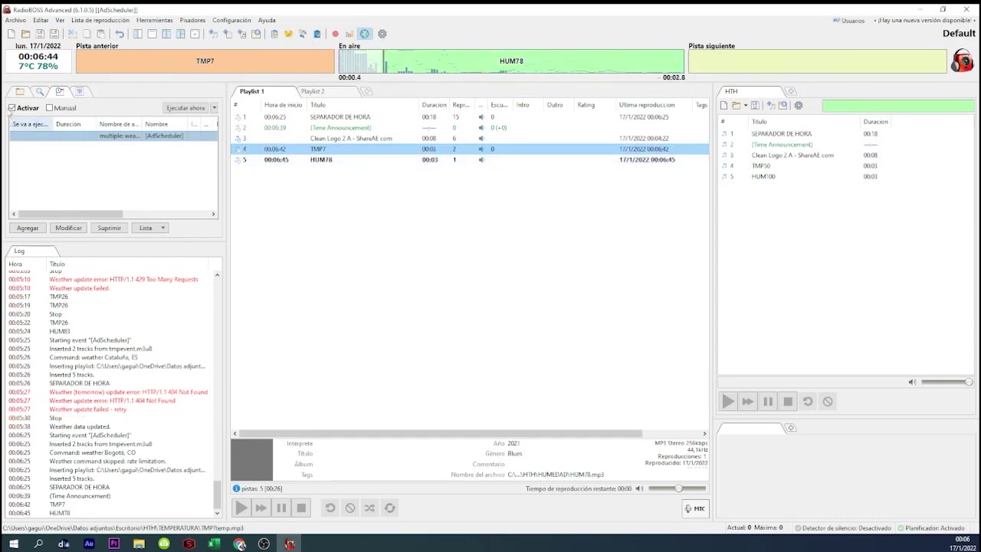
{"action": "mouse_move", "coordinate": [239, 545]}
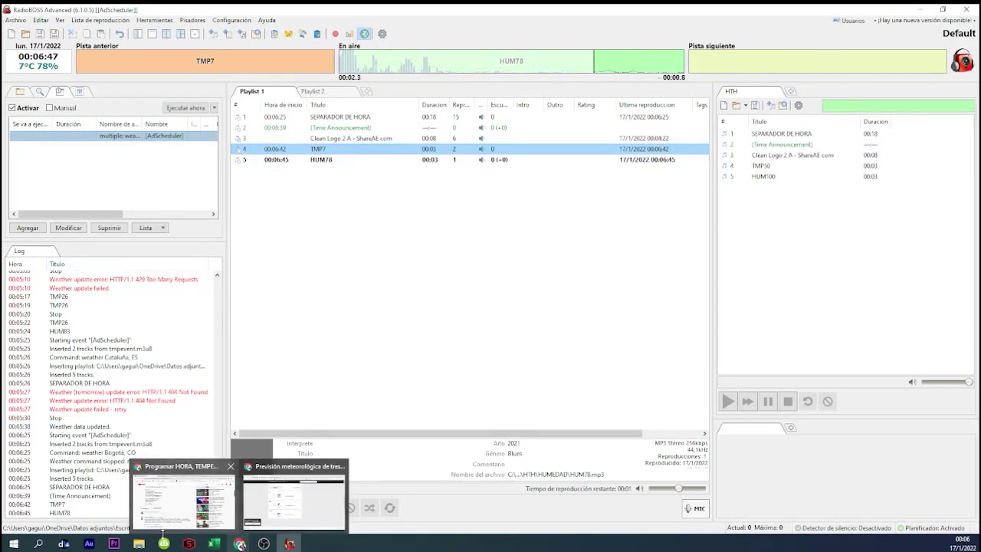